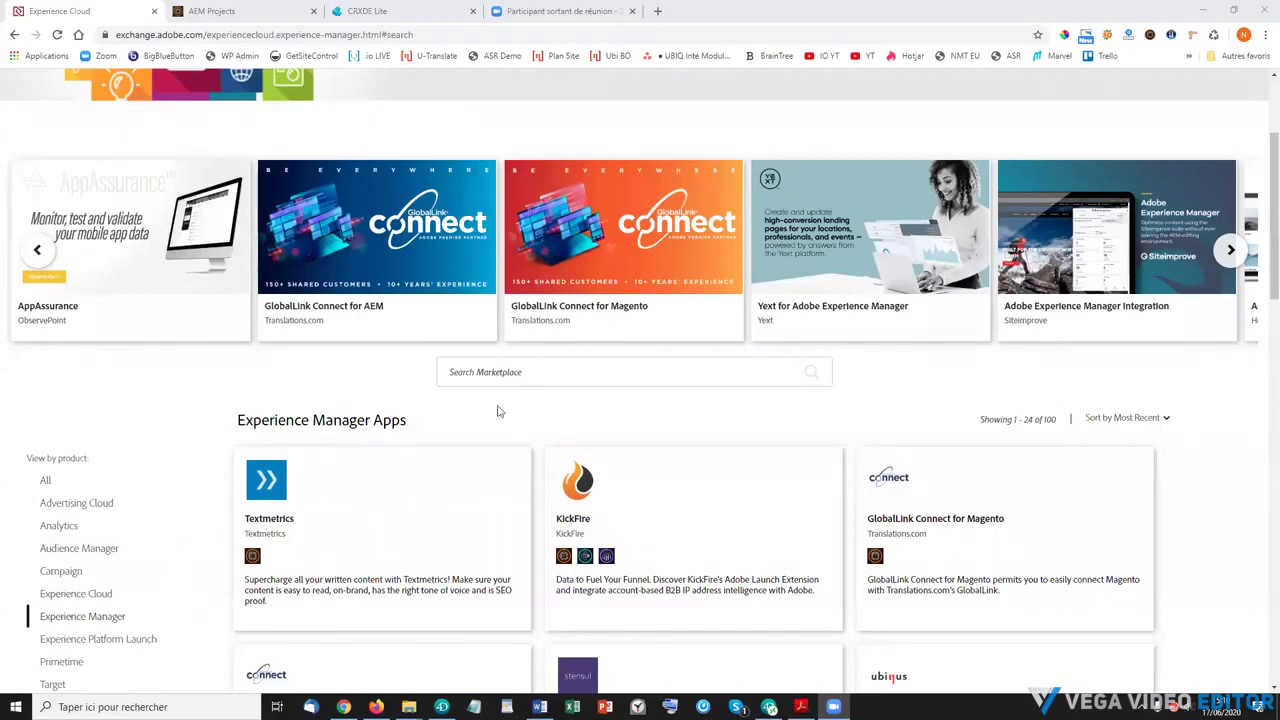
Search the Experience Manager marketplace for ubiqus and open the Ubiqus Translation for AEM listing.
click(529, 371)
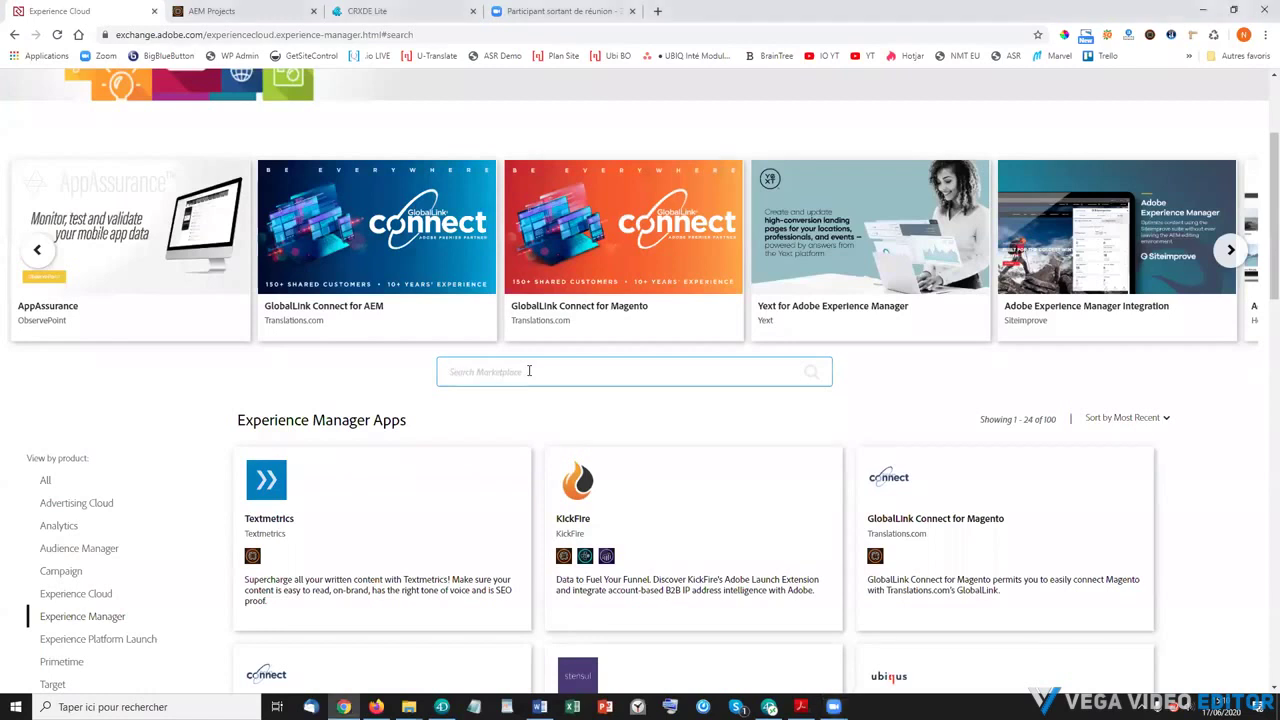
text(ubiqus)
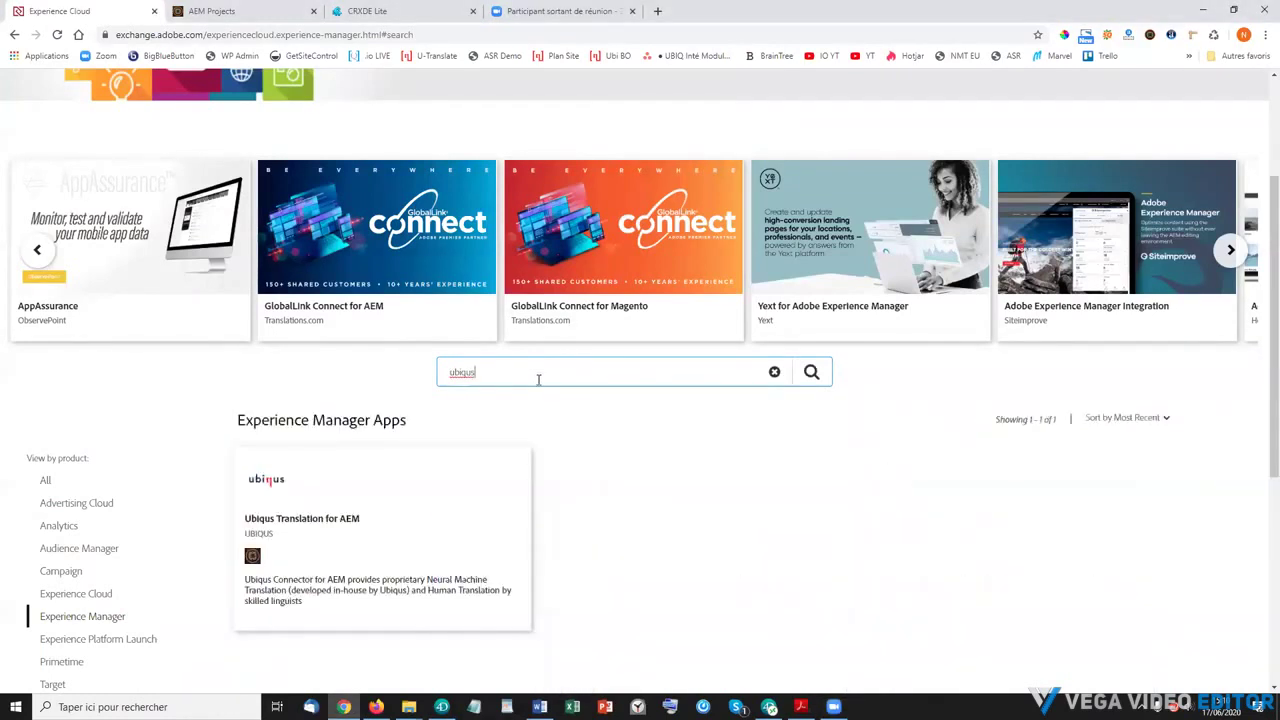
scroll(343, 457, down, 1)
click(282, 454)
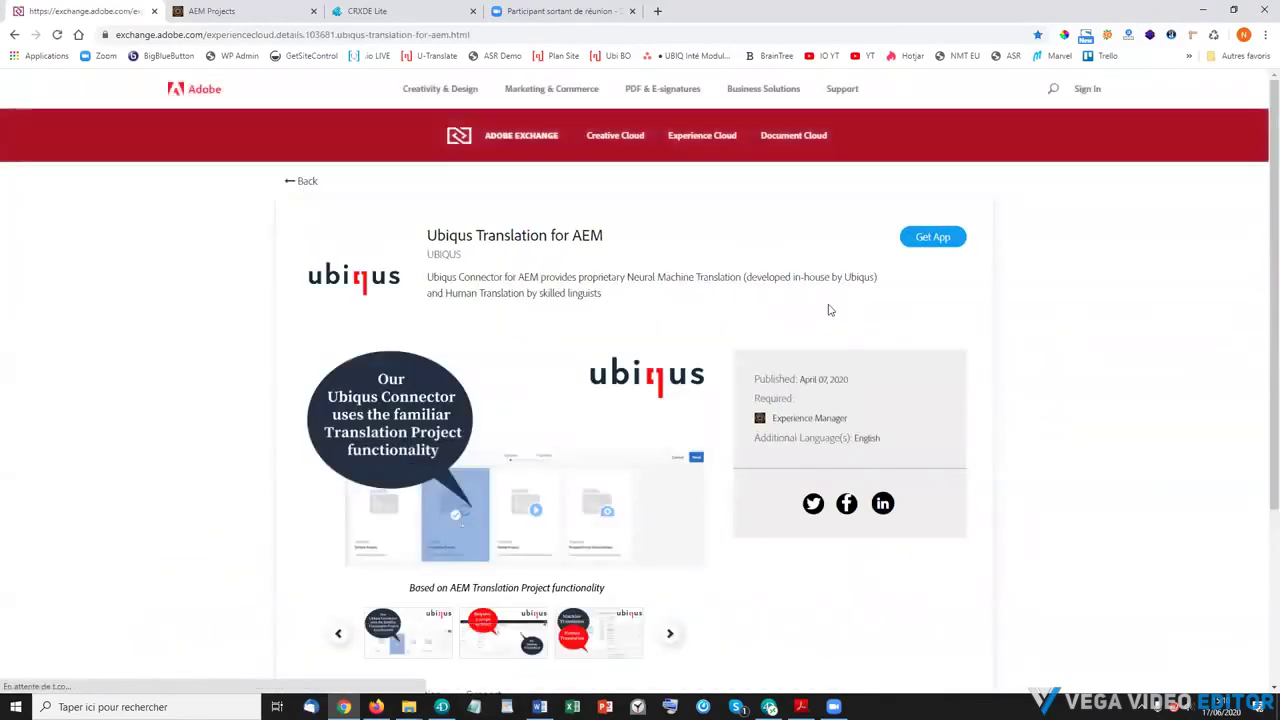
Review the Ubiqus Translation for AEM listing and open the installation guide PDF from its installation information.
scroll(828, 308, down, 2)
scroll(695, 389, down, 1)
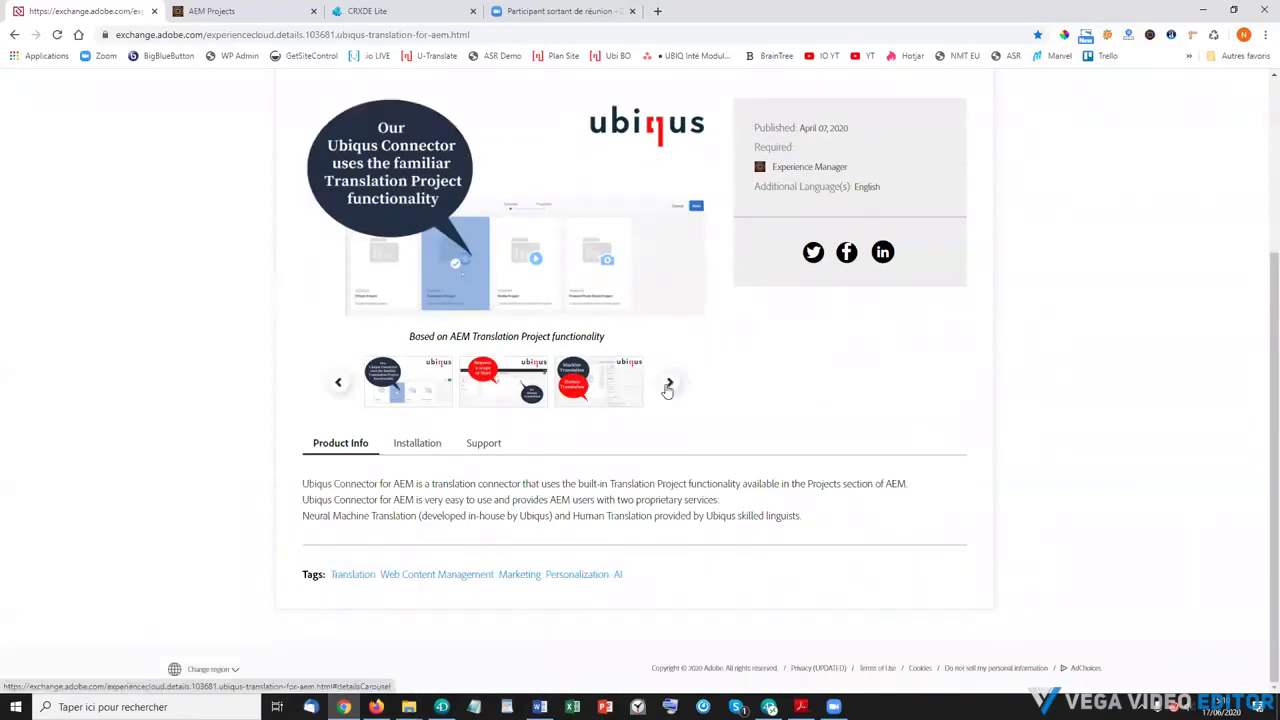
scroll(666, 389, up, 2)
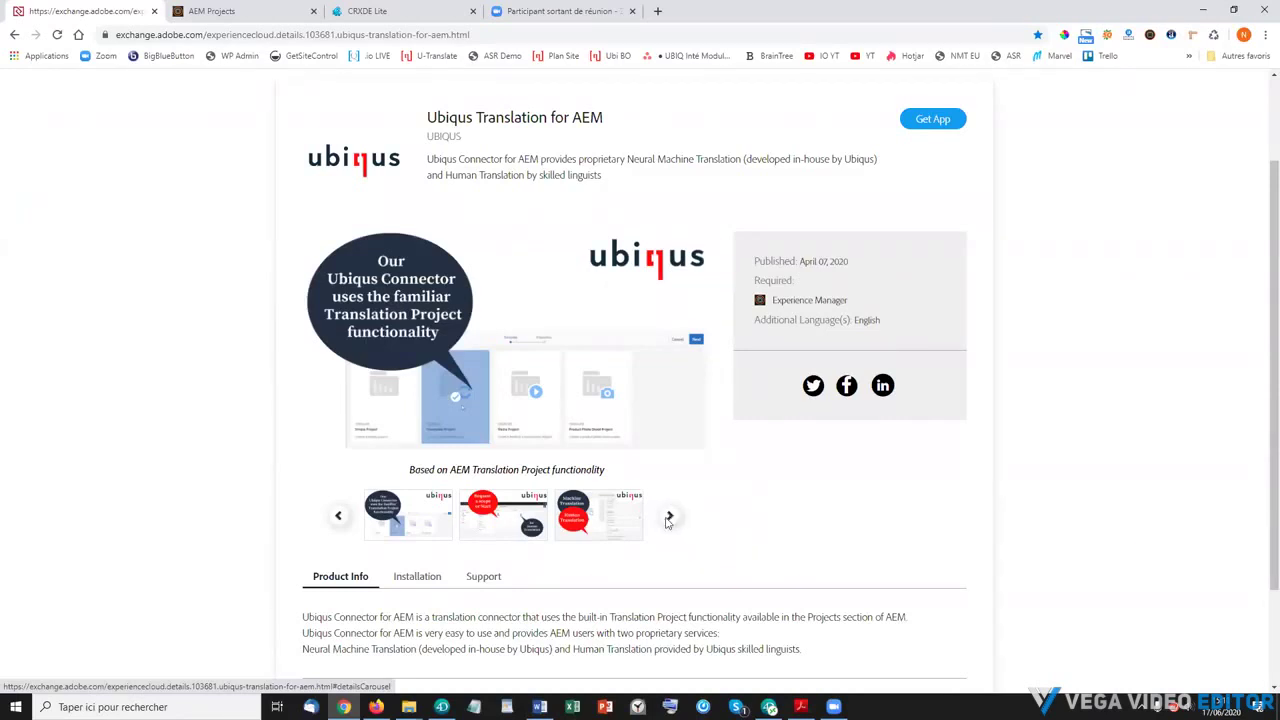
scroll(470, 257, up, 2)
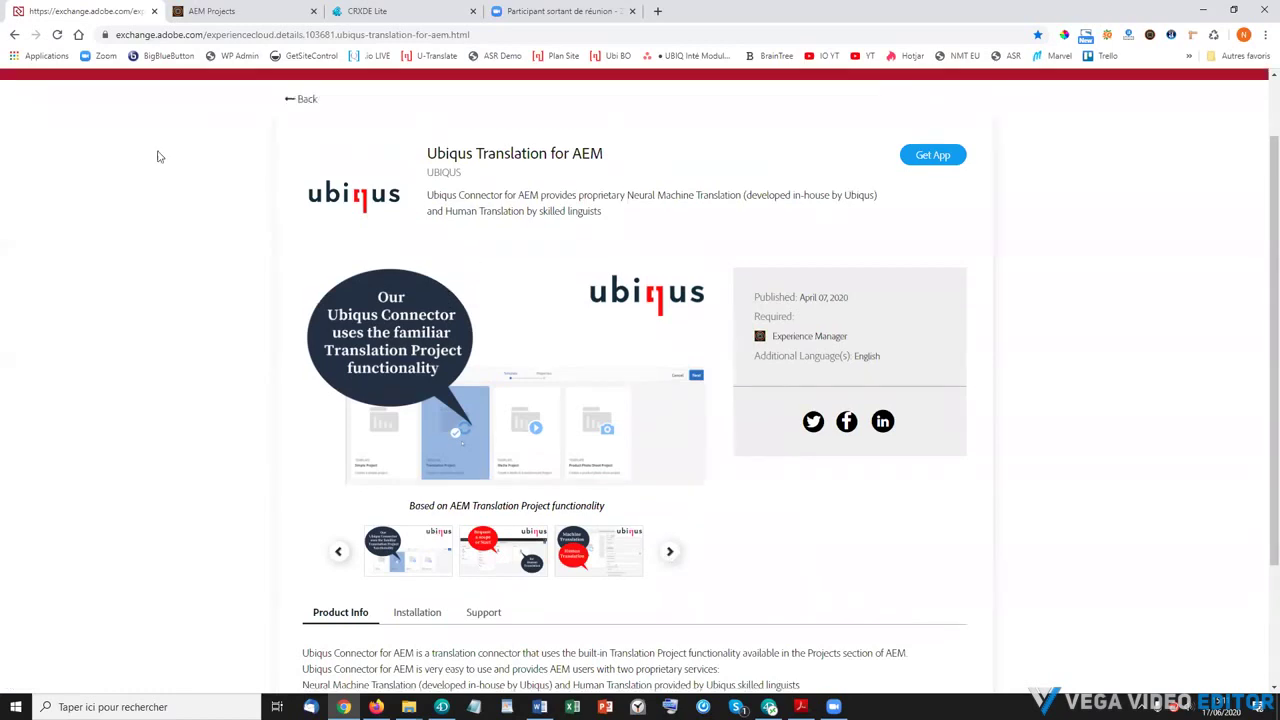
scroll(543, 261, down, 2)
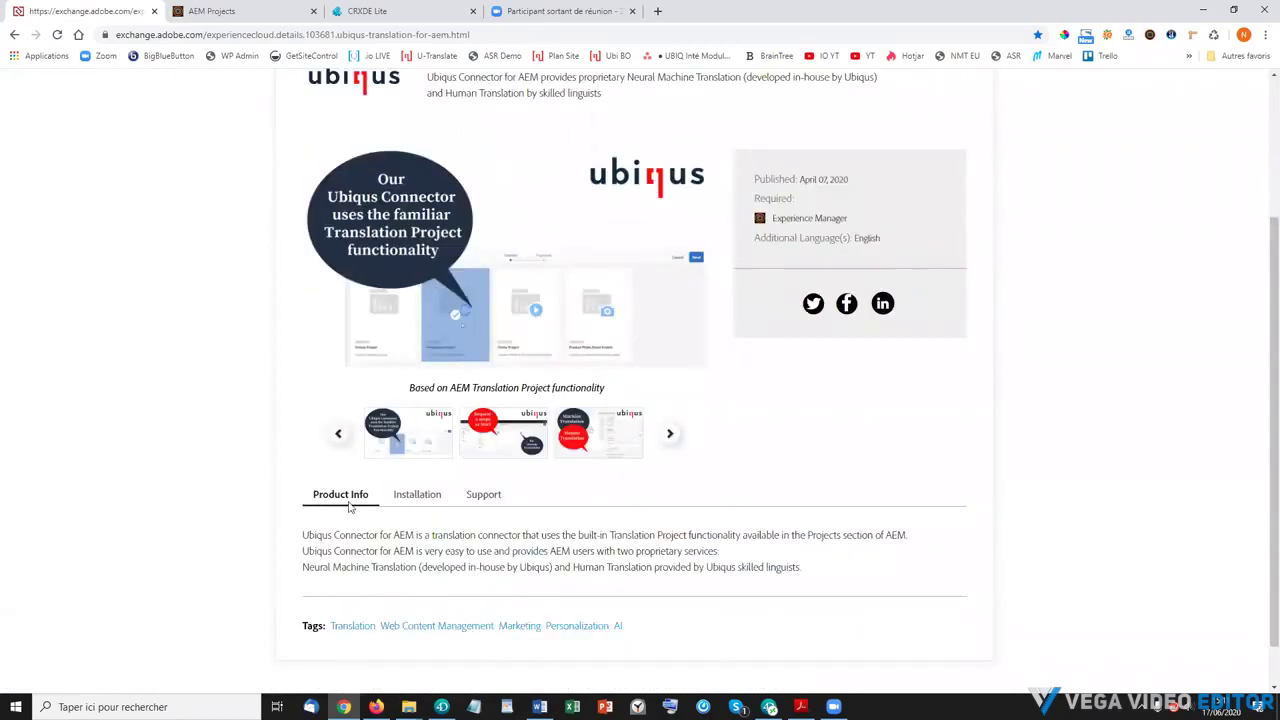
click(413, 495)
scroll(485, 446, down, 1)
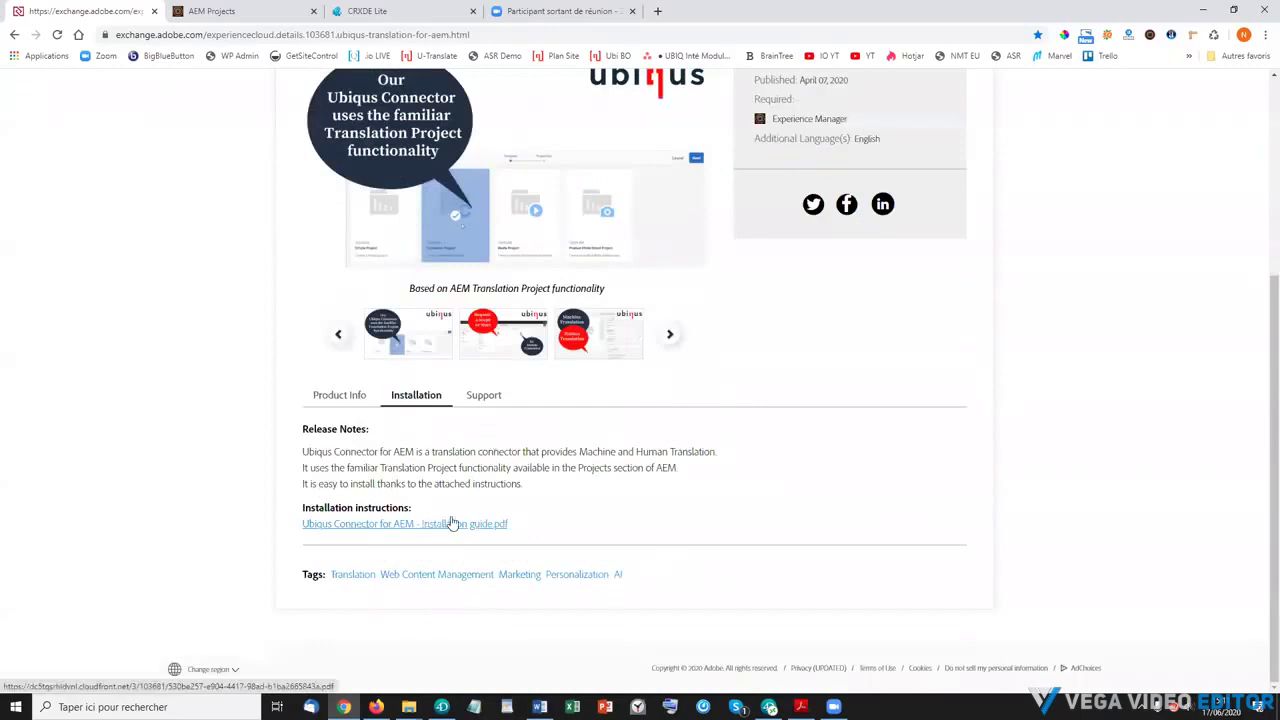
click(503, 526)
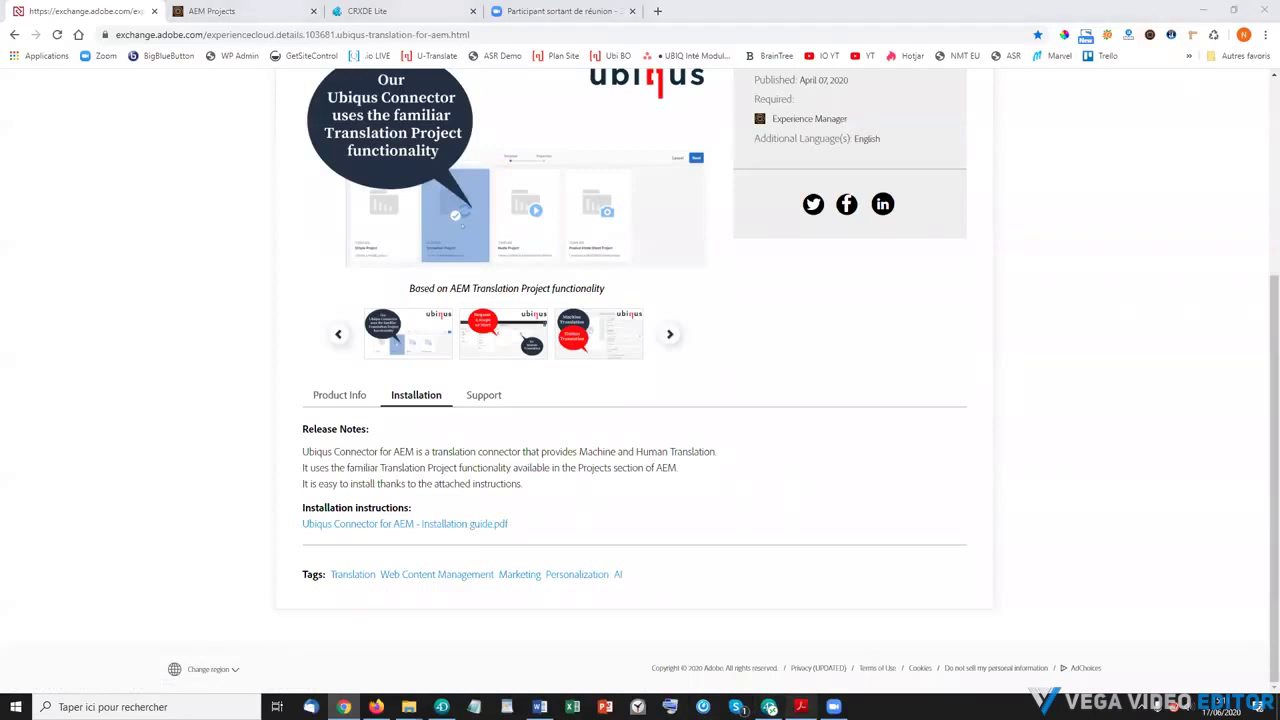
Skim the Ubiqus Connector user guide from the first page to the section on starting a translation project, and minimize it.
key(Home)
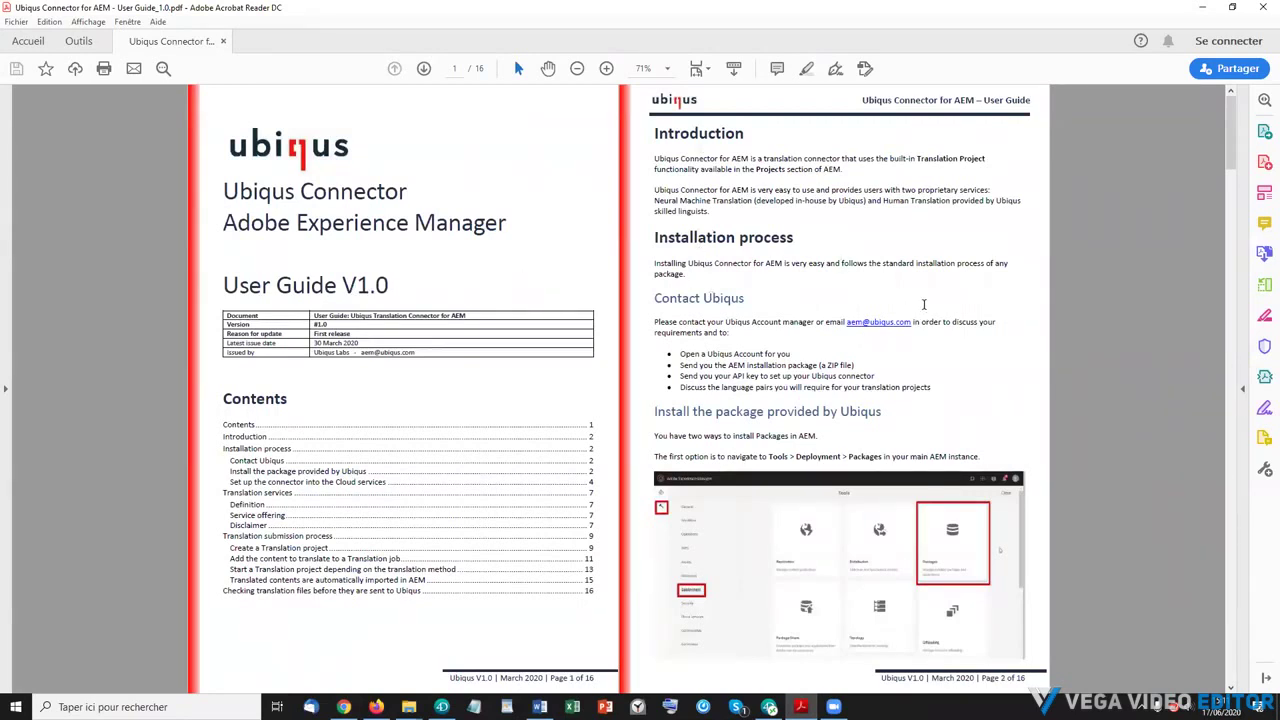
scroll(925, 308, down, 1)
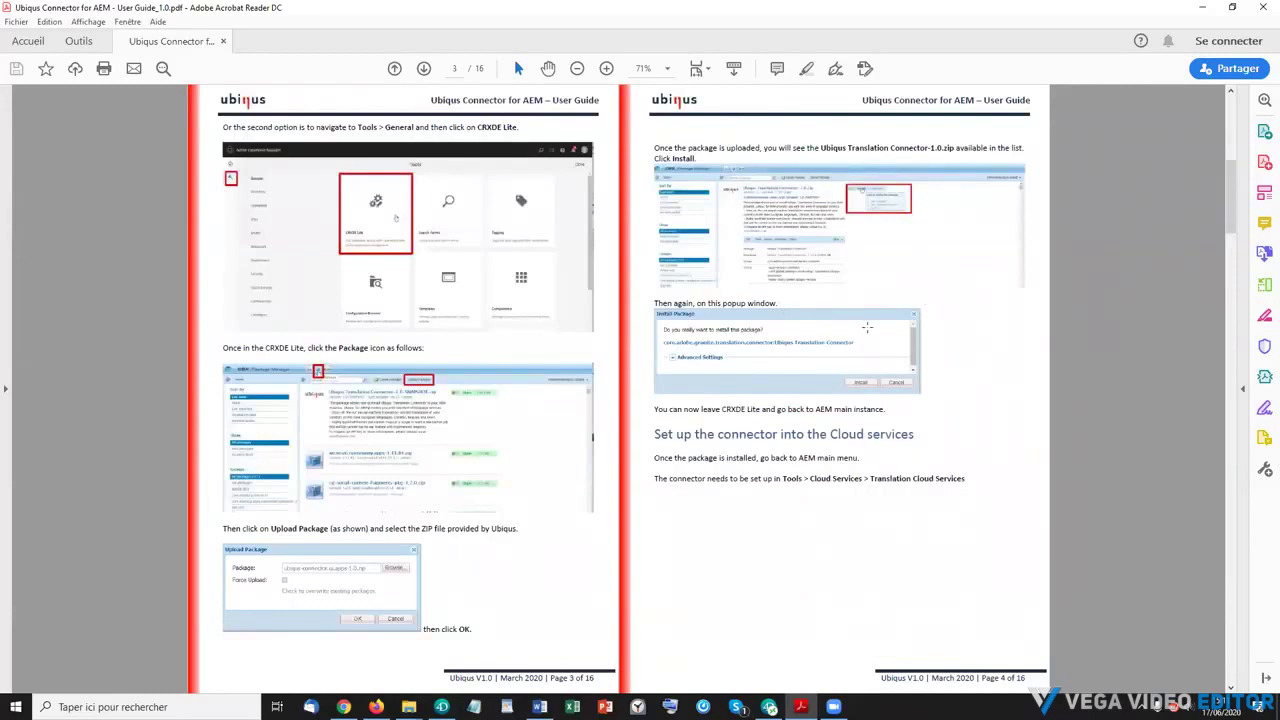
scroll(867, 328, down, 1)
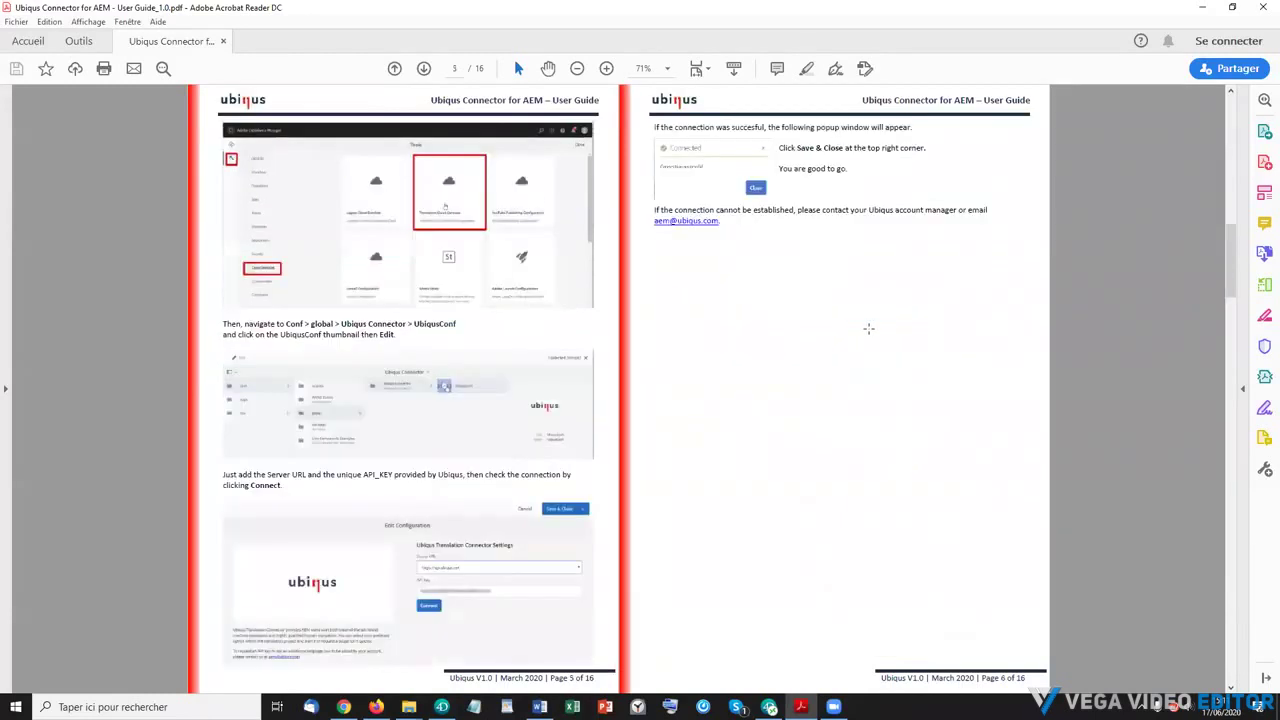
scroll(868, 328, down, 1)
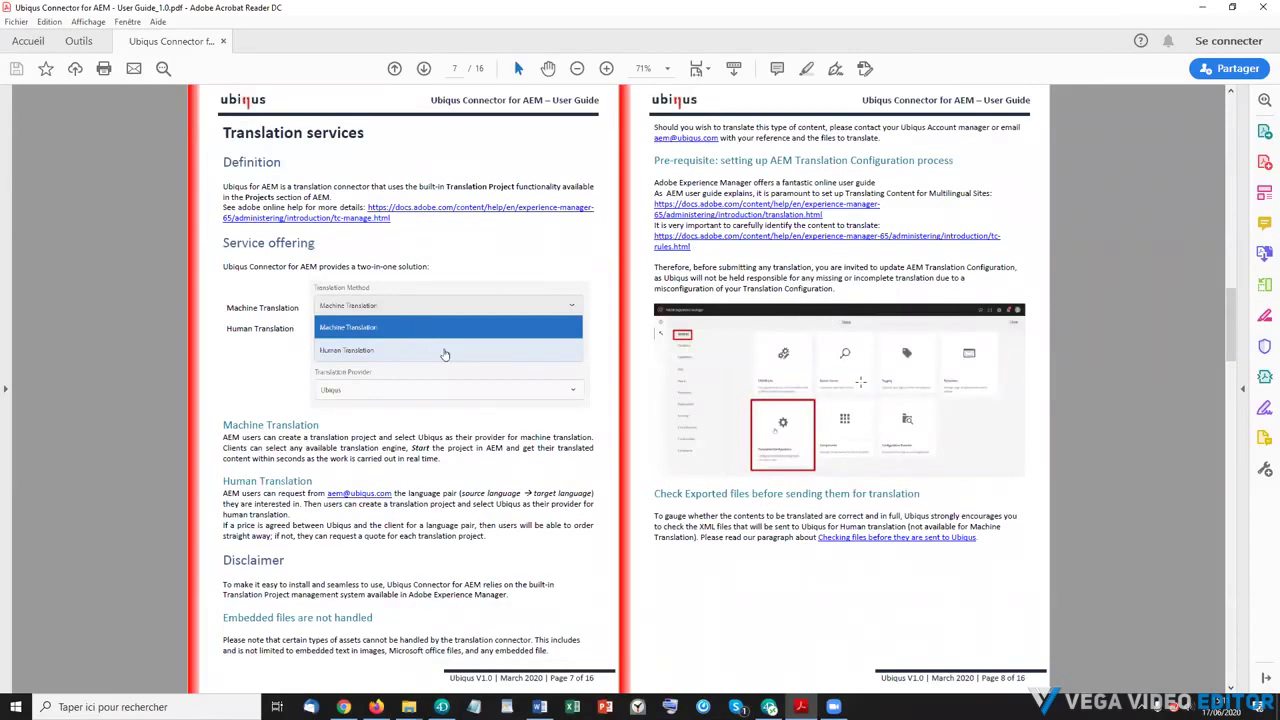
scroll(862, 386, down, 1)
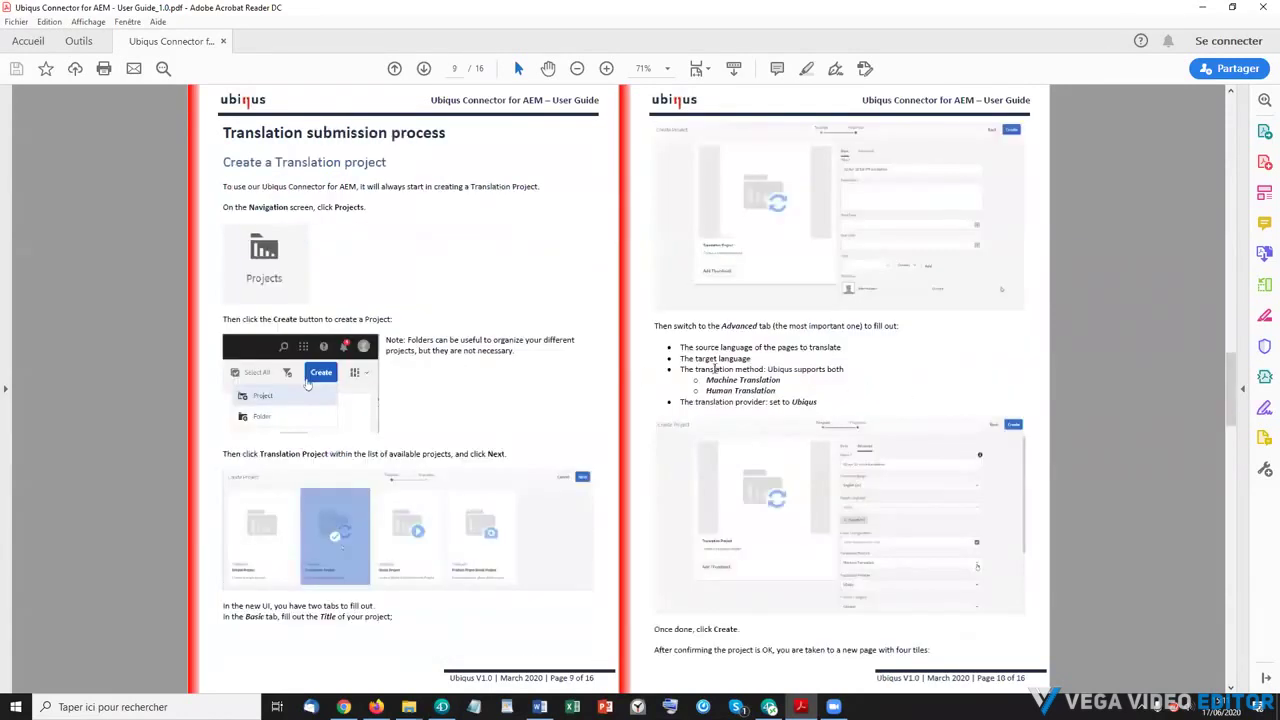
scroll(884, 393, down, 1)
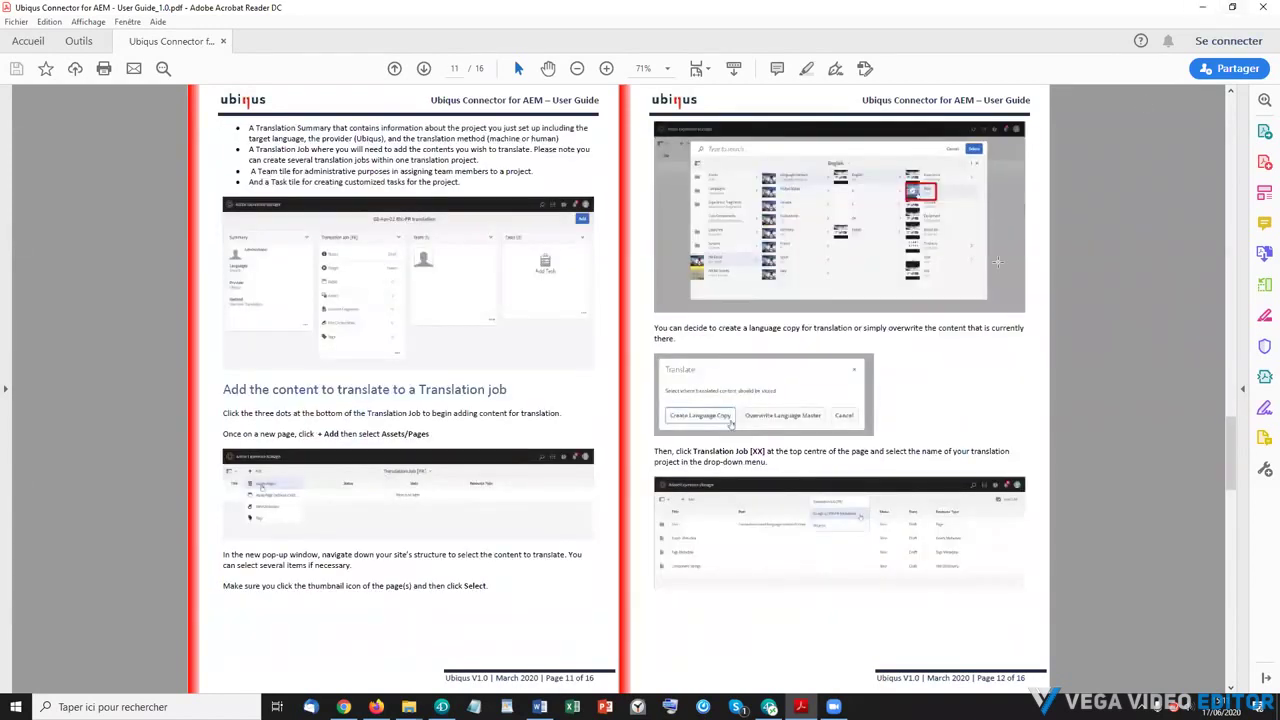
scroll(957, 347, down, 1)
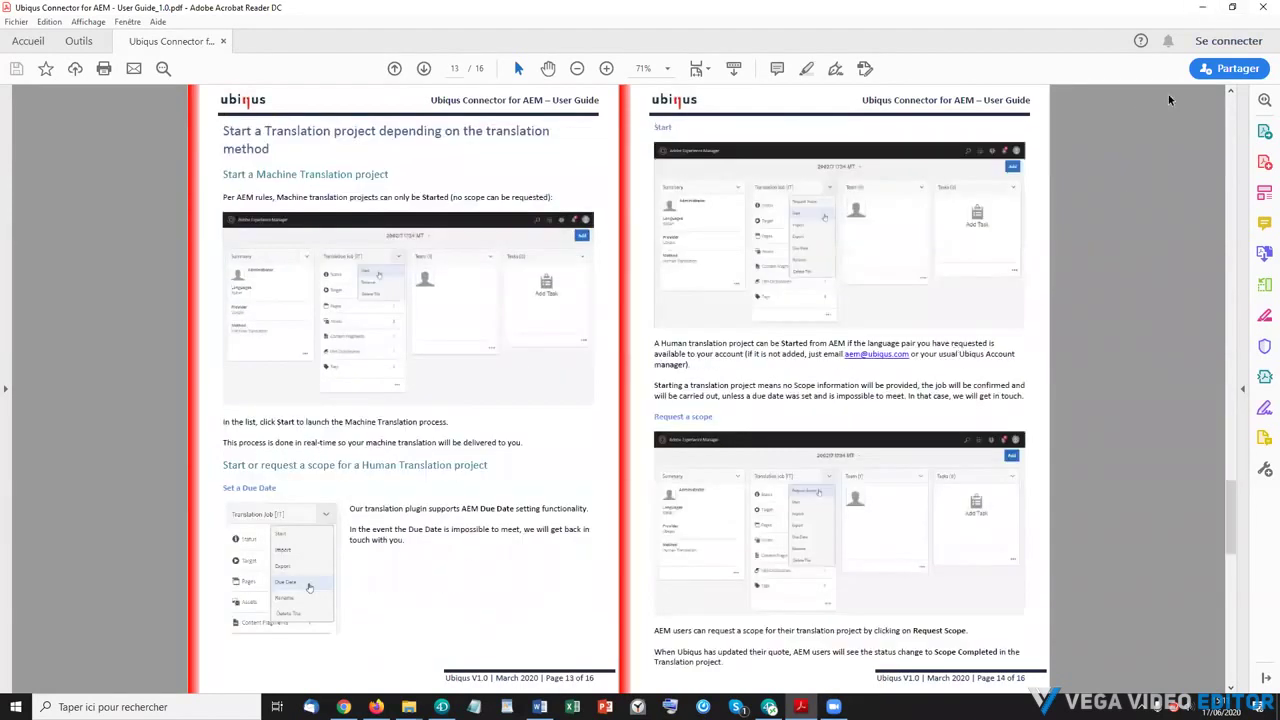
click(1203, 10)
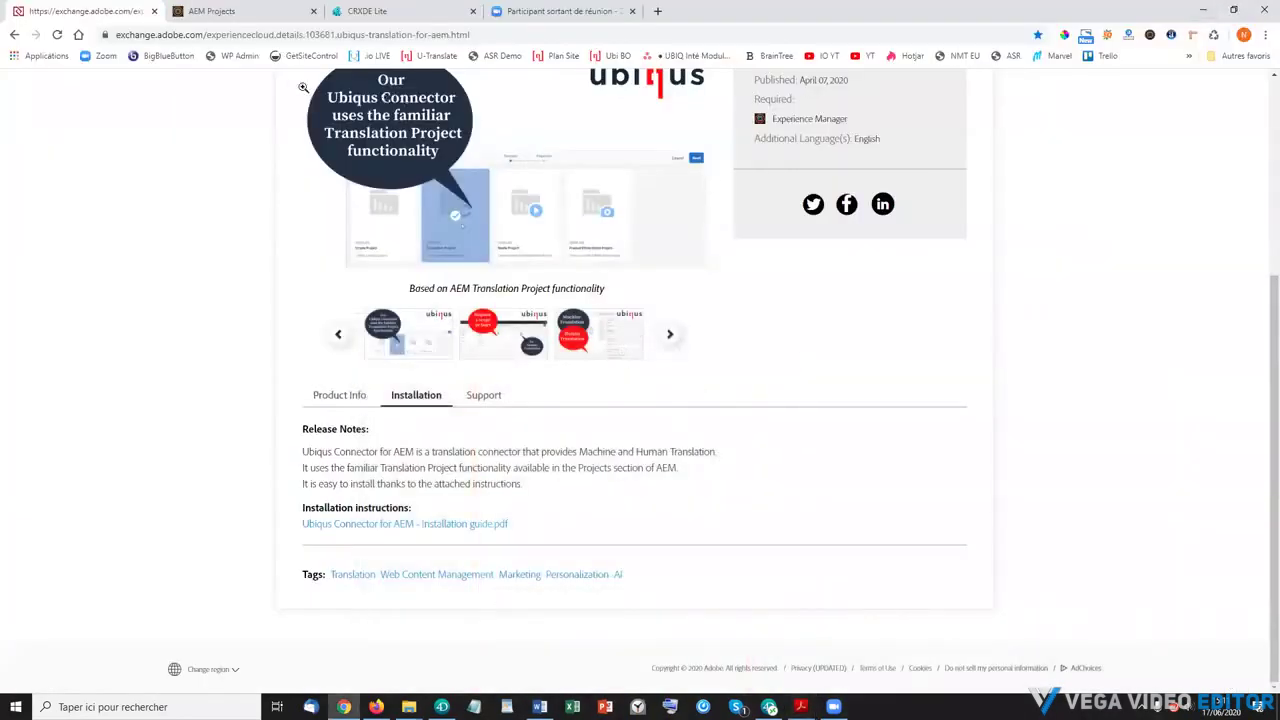
Switch to Adobe Experience Manager, show its general tools, and bring up the Package Manager through CRXDE Lite.
click(268, 17)
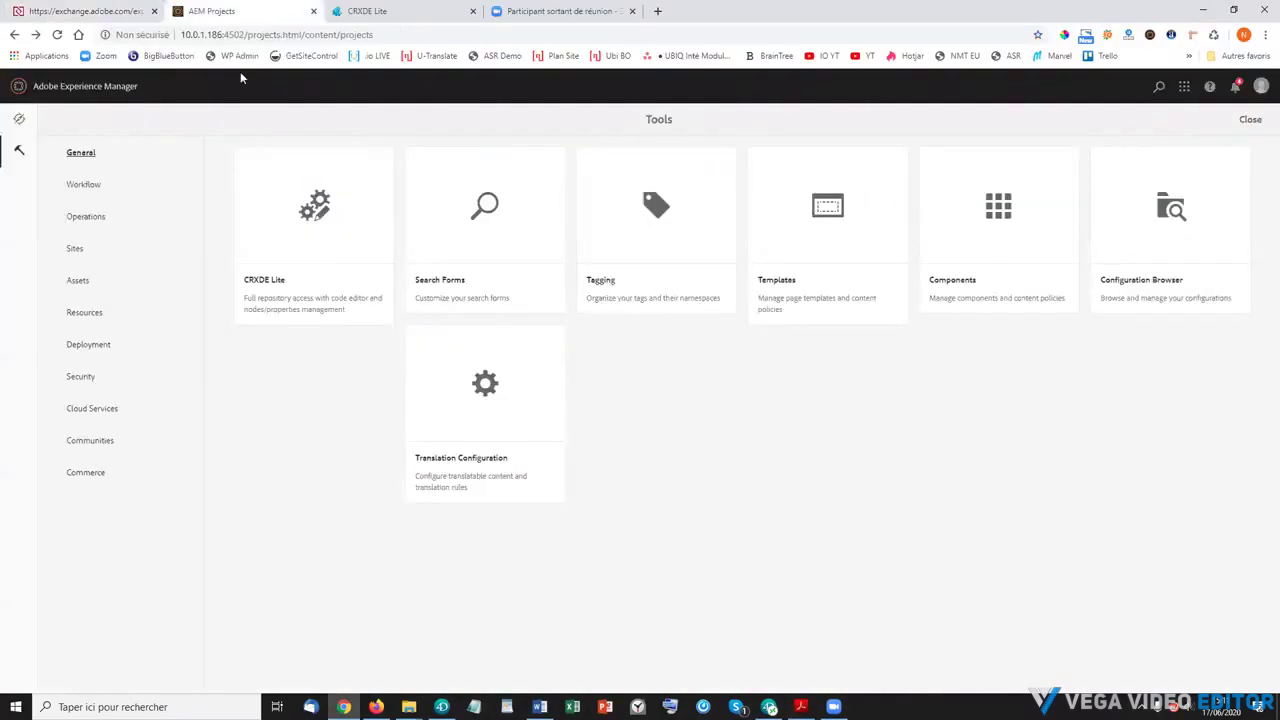
click(42, 88)
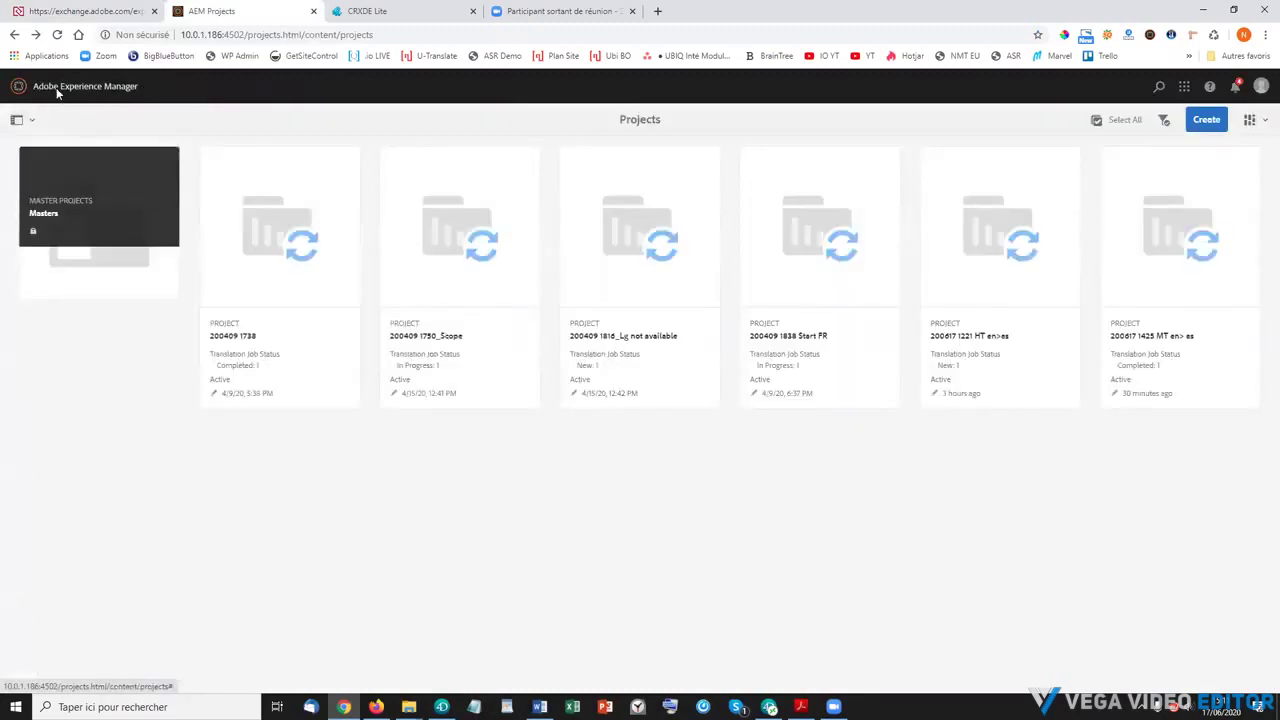
click(56, 92)
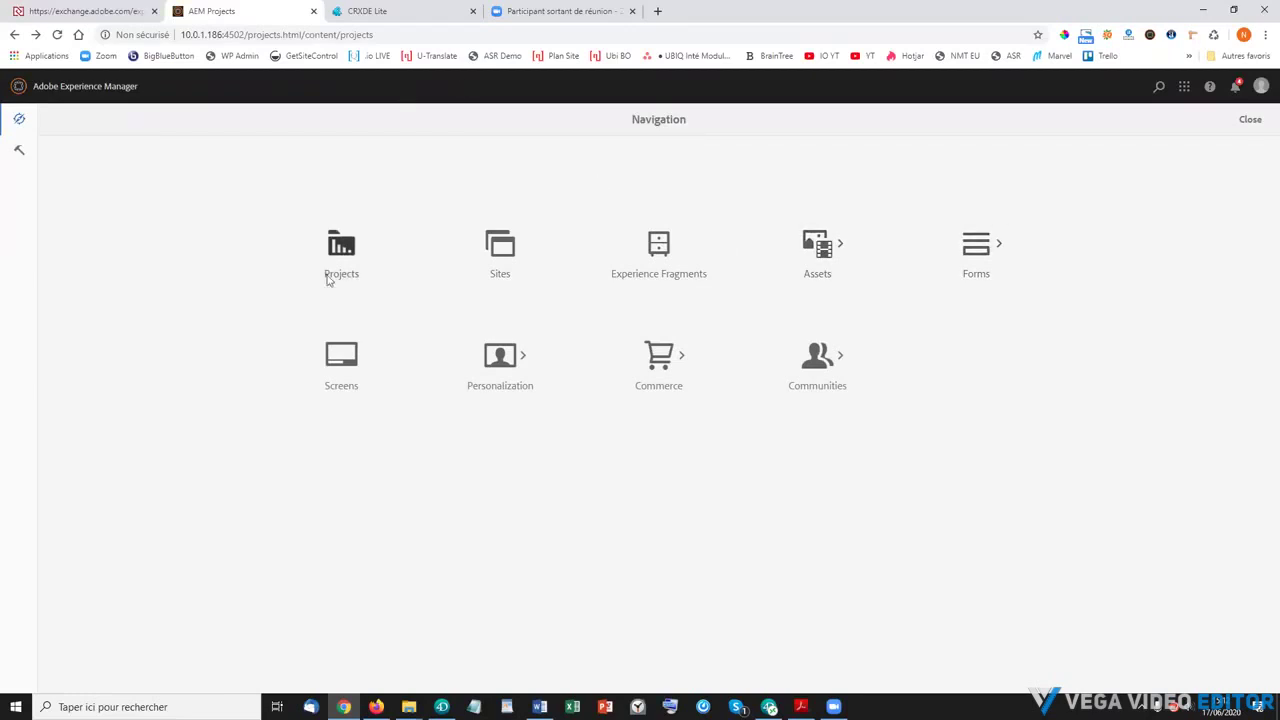
click(17, 150)
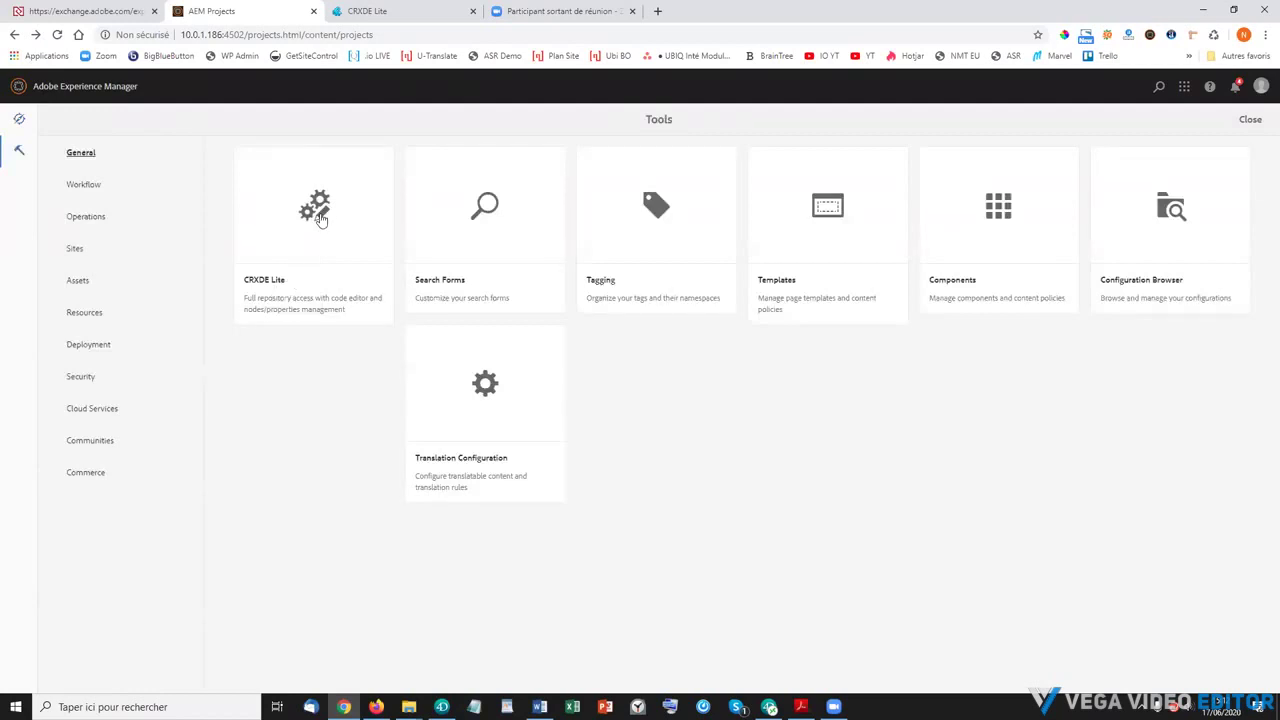
click(425, 8)
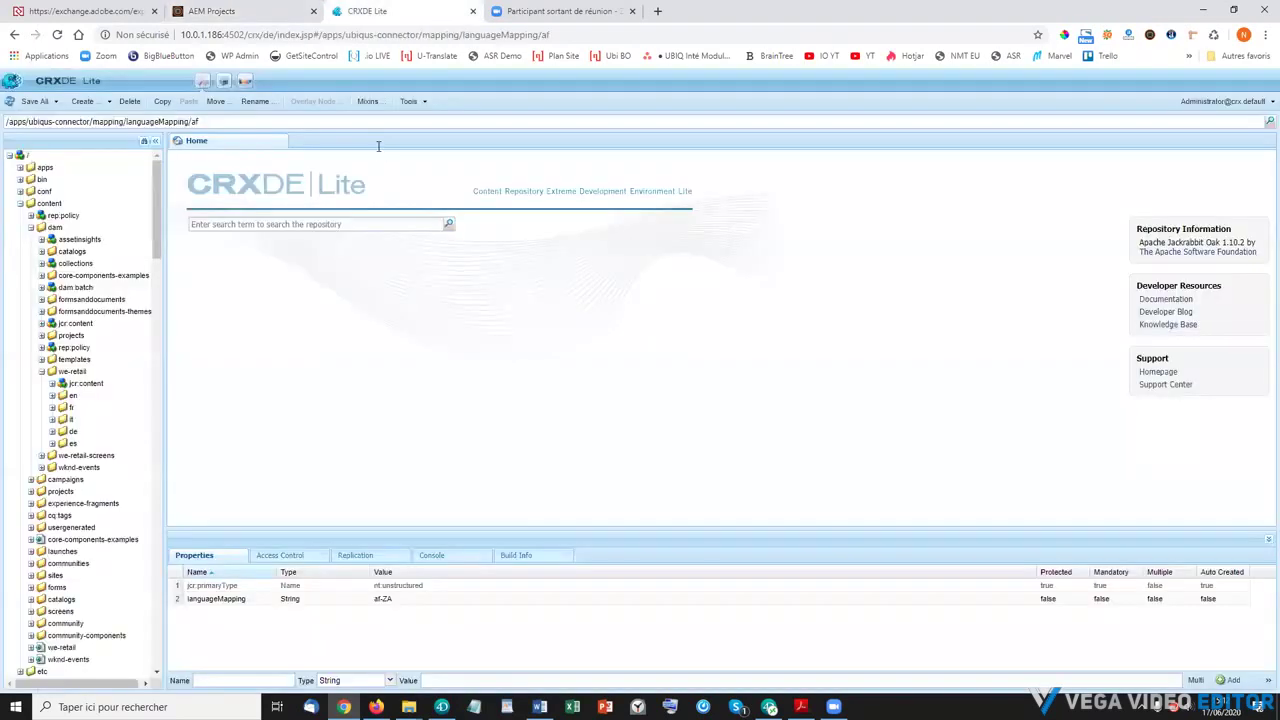
click(224, 82)
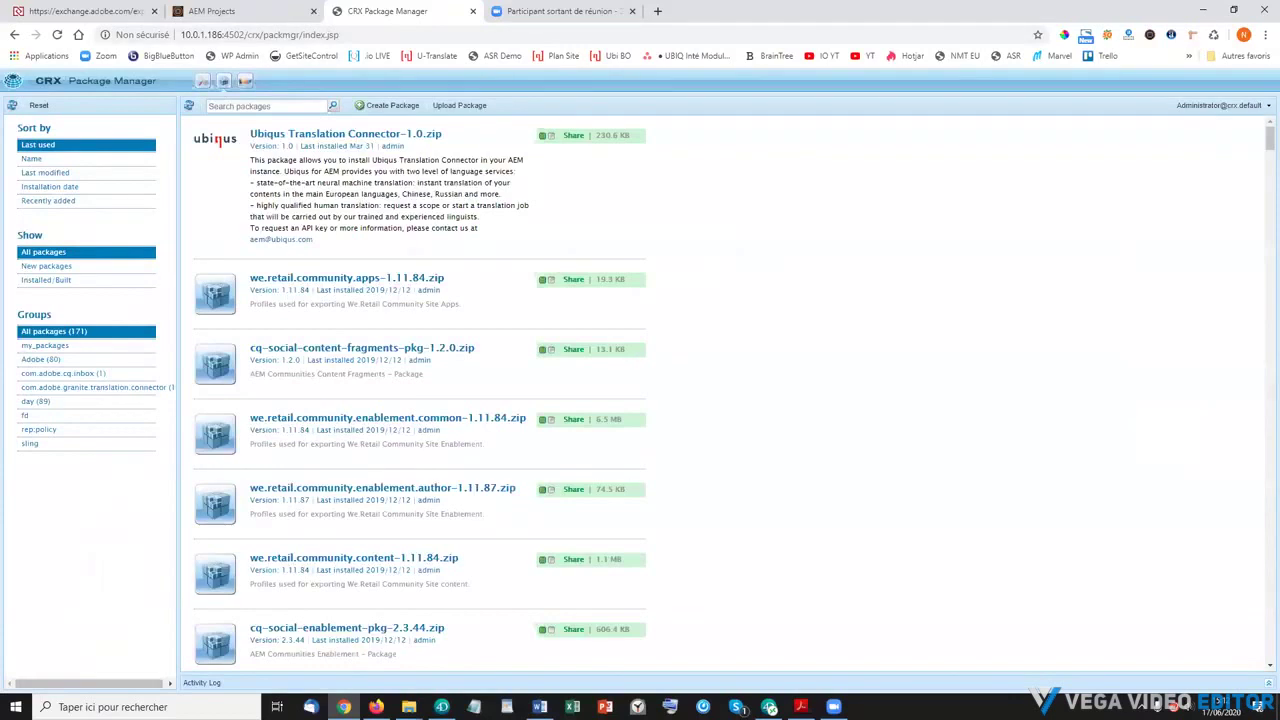
Check the connector ZIP file in the 6.5 folder and expand the Ubiqus Translation Connector-1.0.zip package details in Package Manager.
key(alt+Tab)
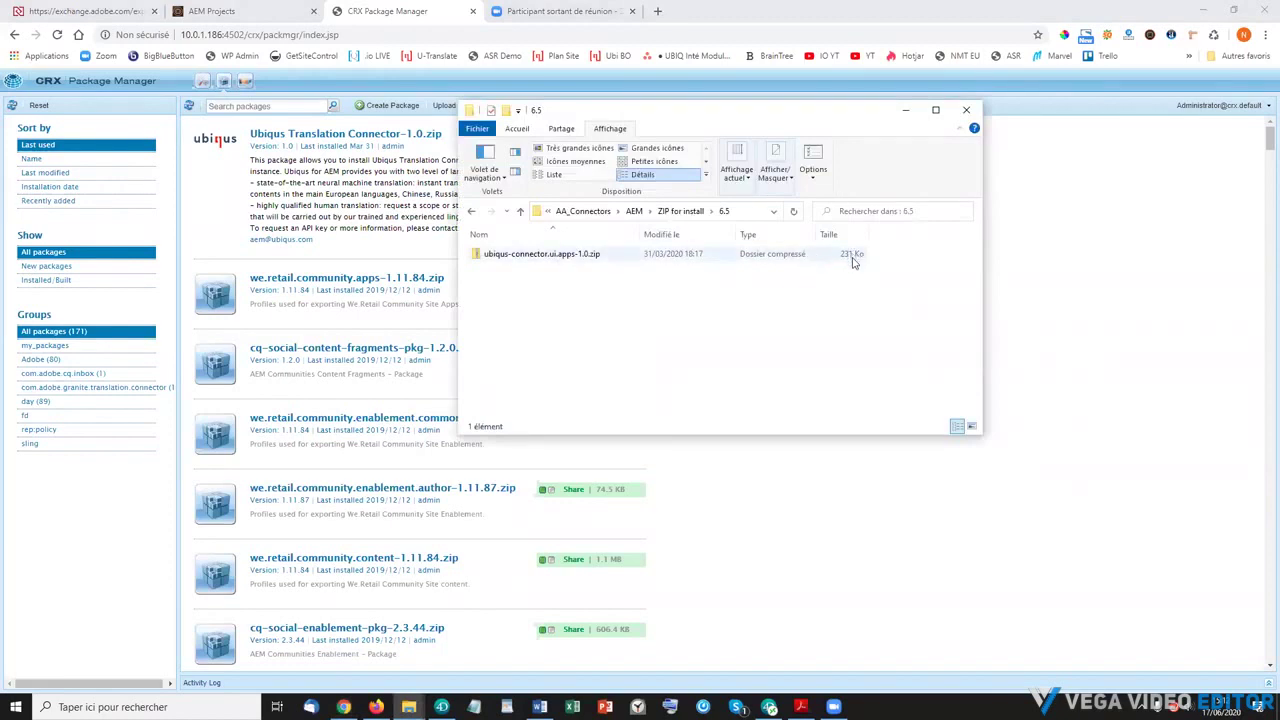
drag(866, 115, 893, 115)
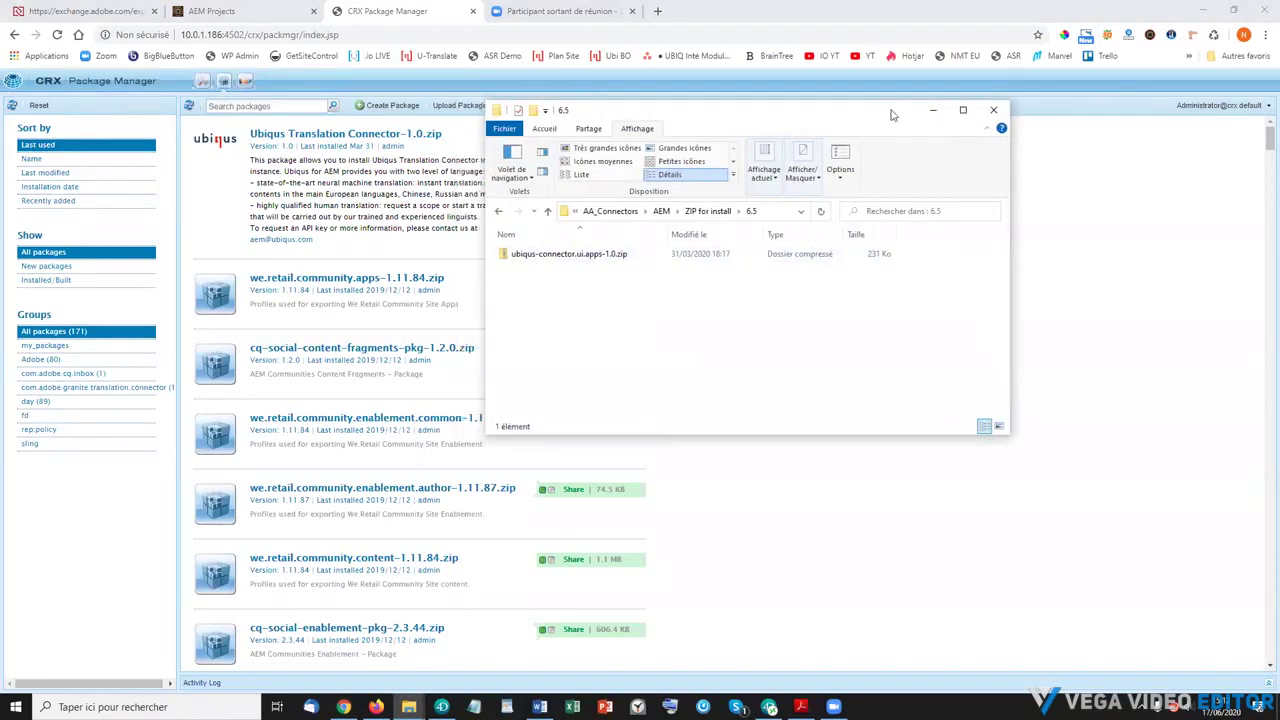
click(933, 111)
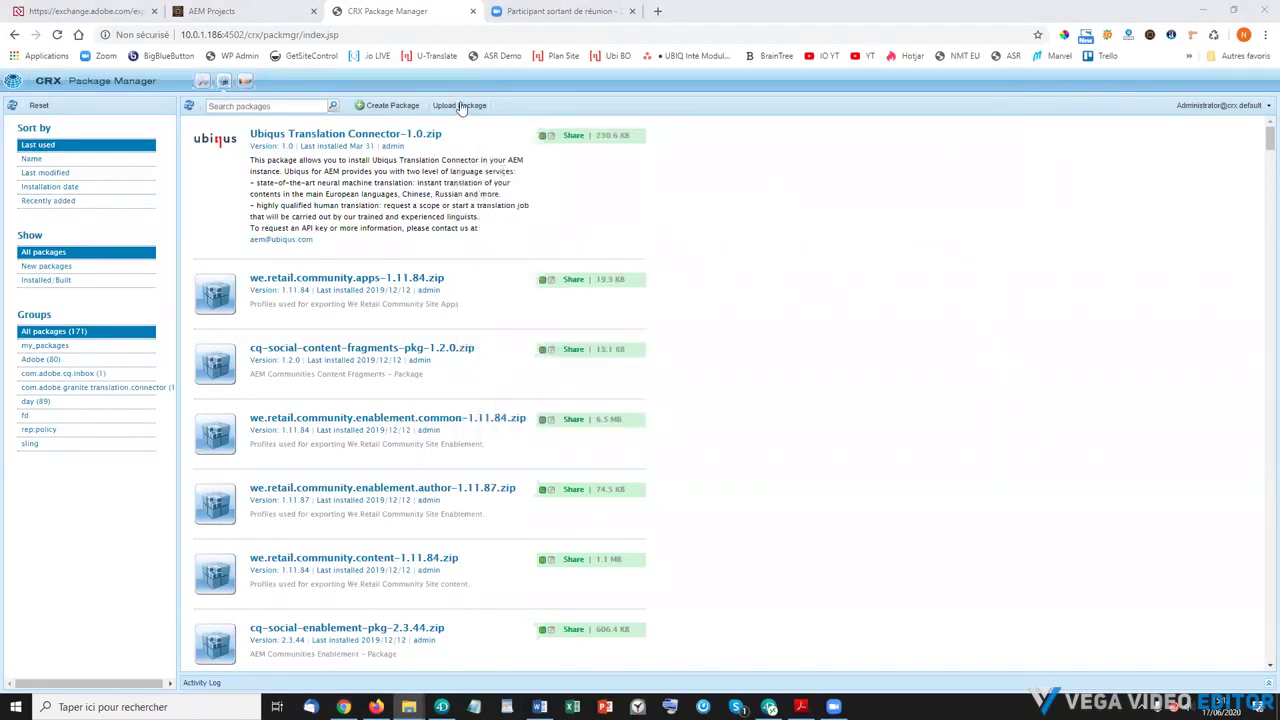
click(287, 133)
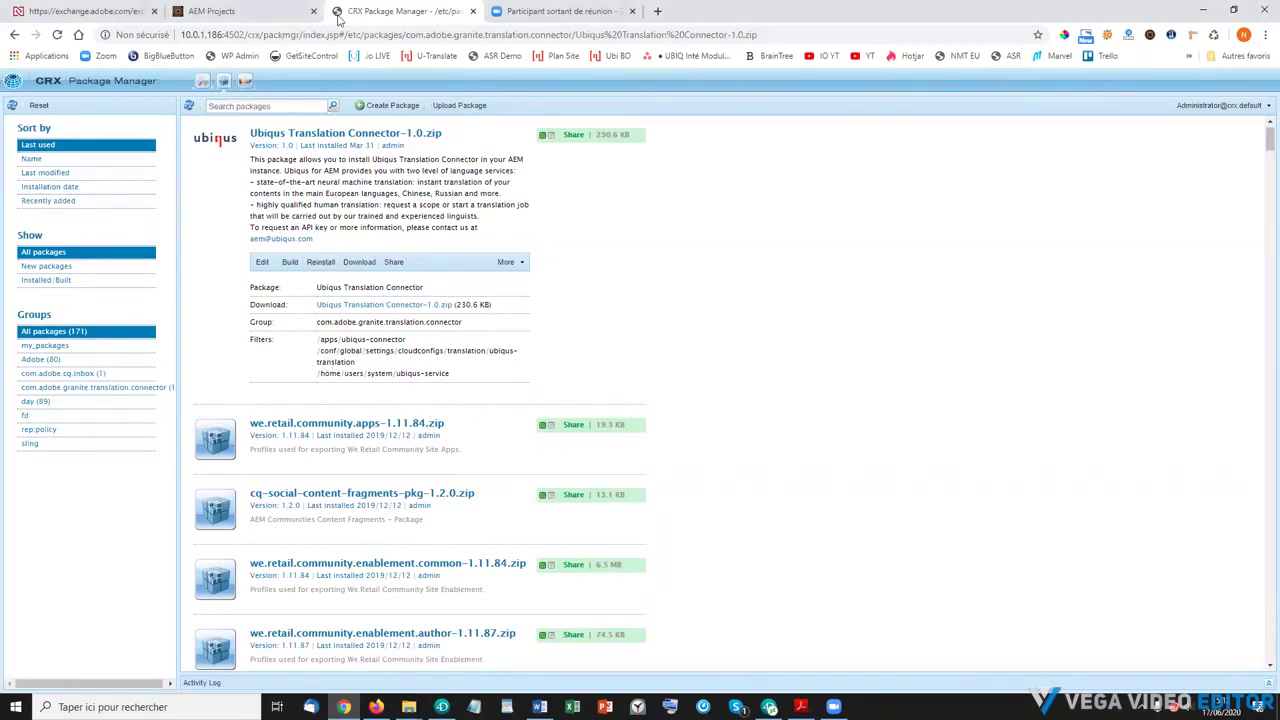
Return to the Experience Manager tools and open Translation Cloud Services from the Cloud Services category.
click(246, 14)
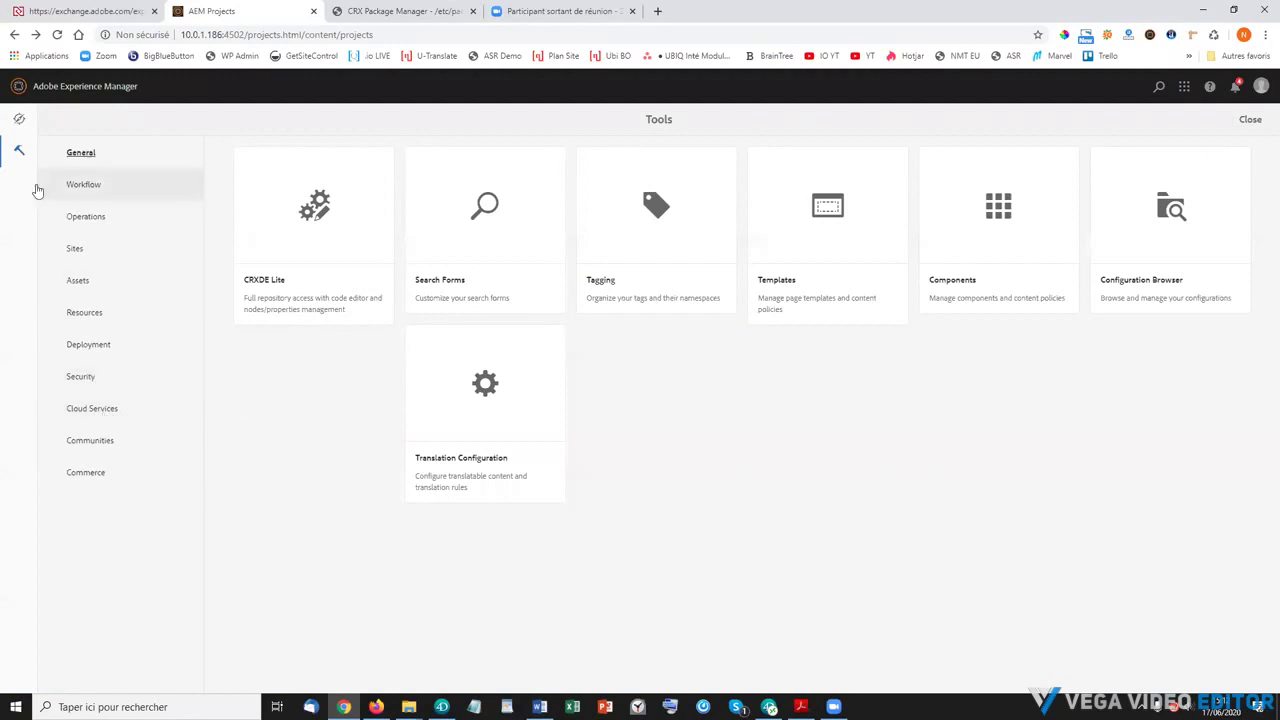
click(92, 412)
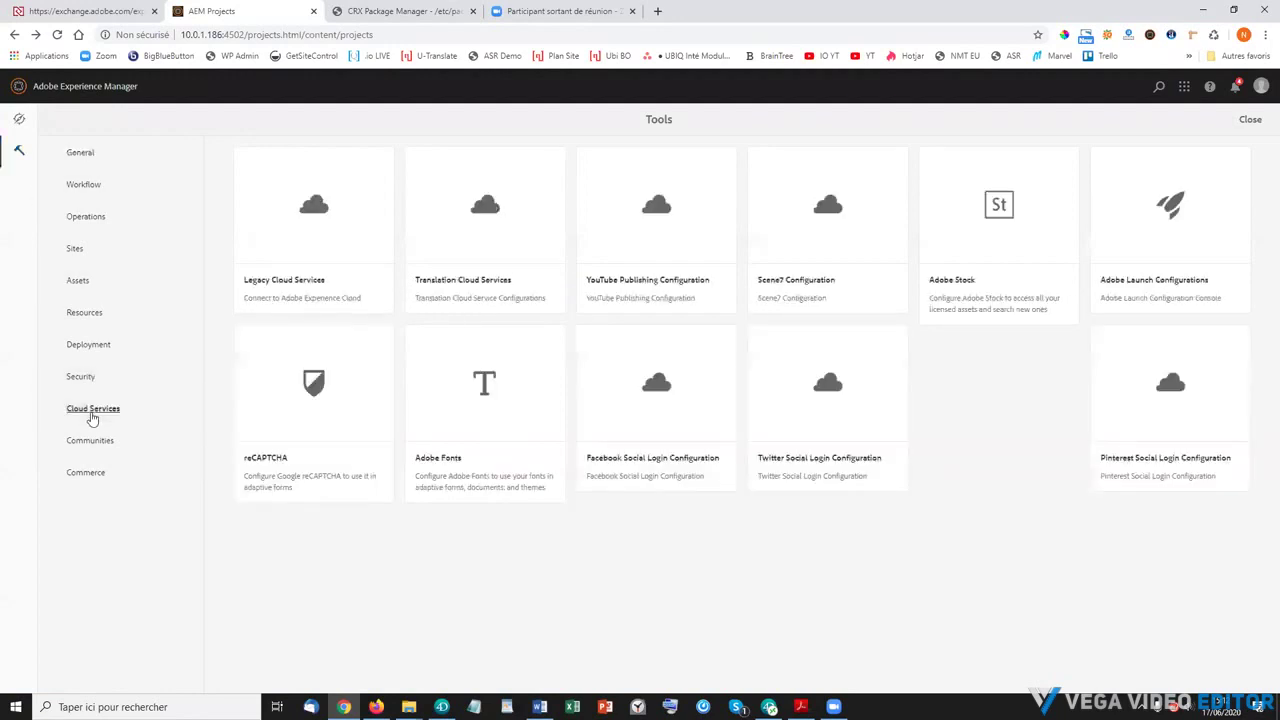
click(480, 248)
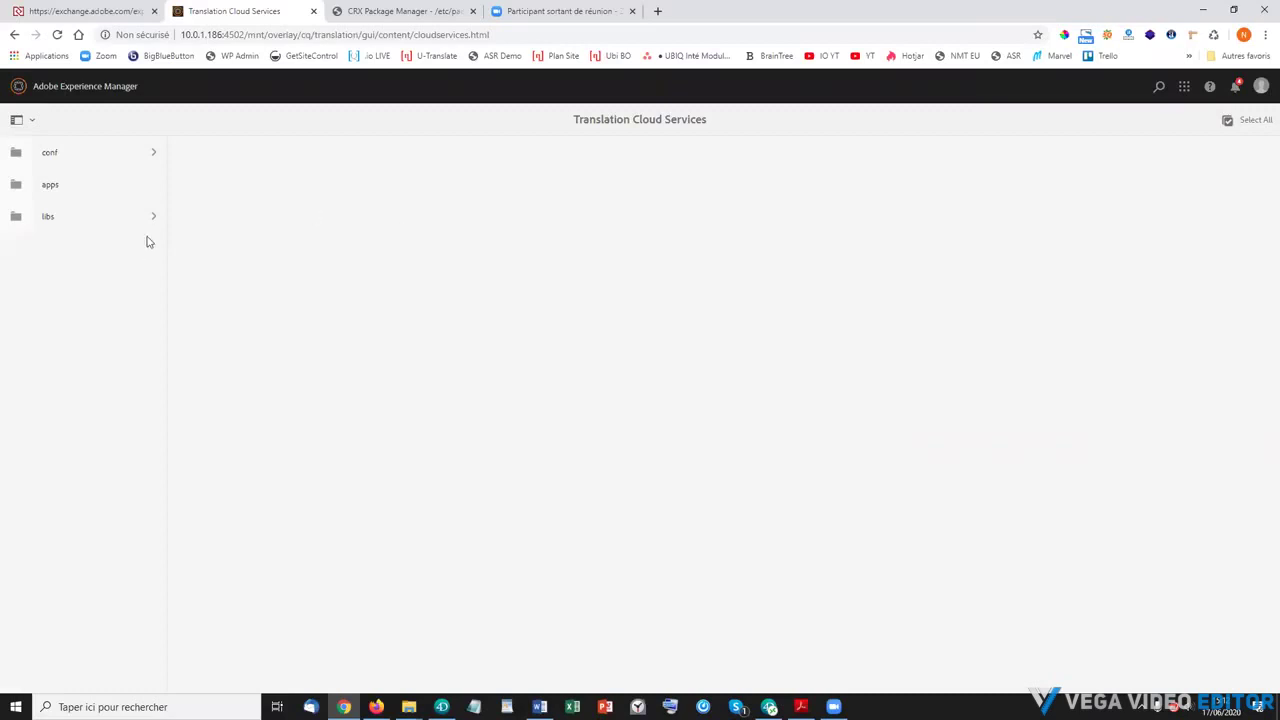
Select the UbiqusConf configuration under conf, global, Ubiqus Connector and open it for editing.
click(152, 155)
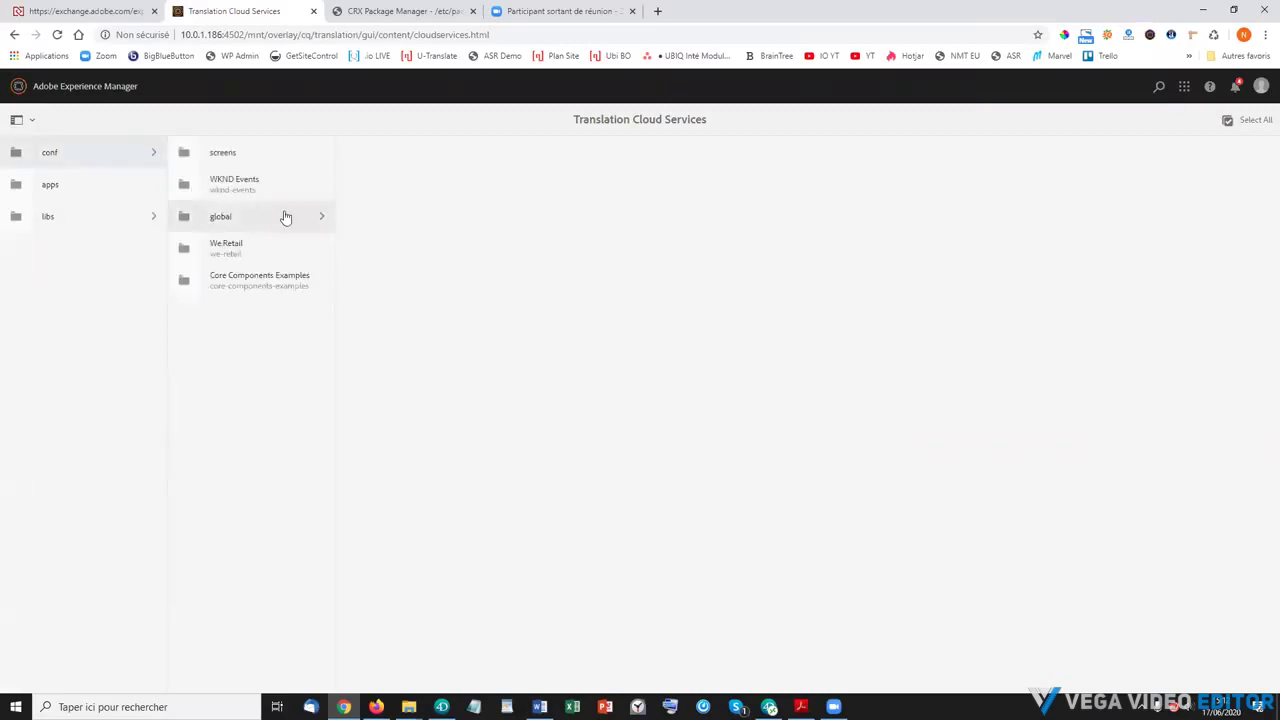
click(319, 220)
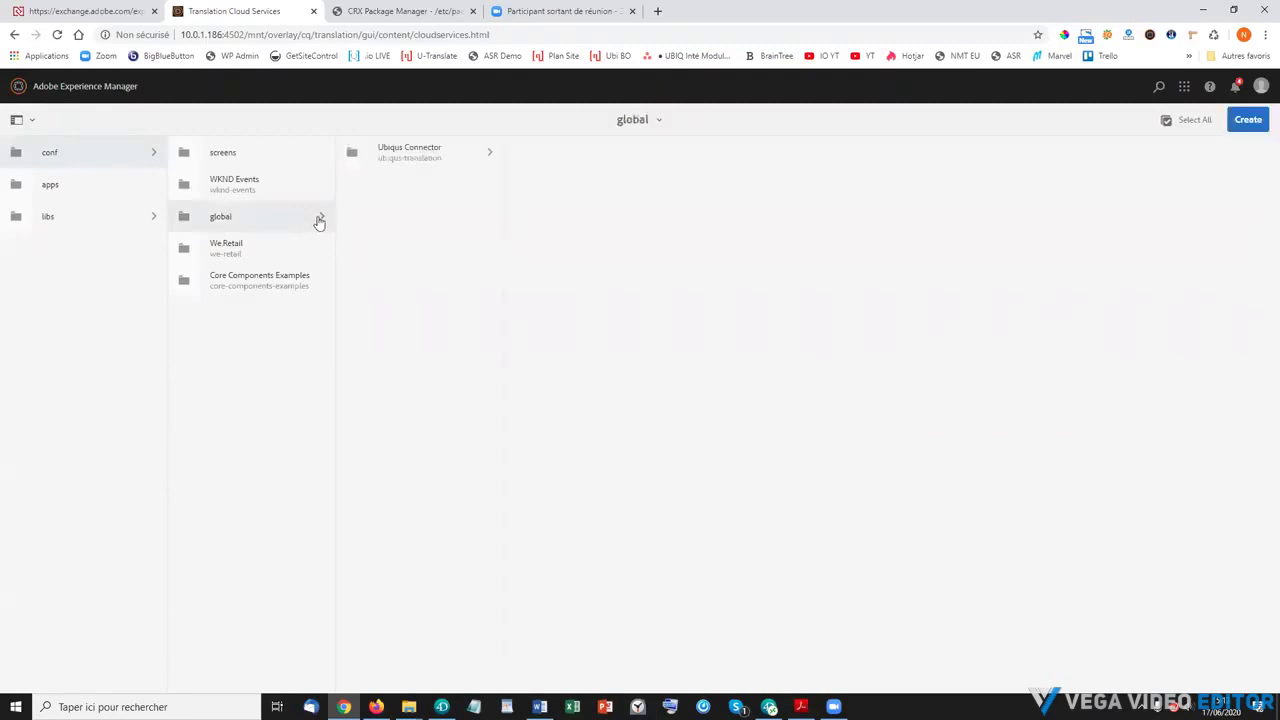
click(423, 155)
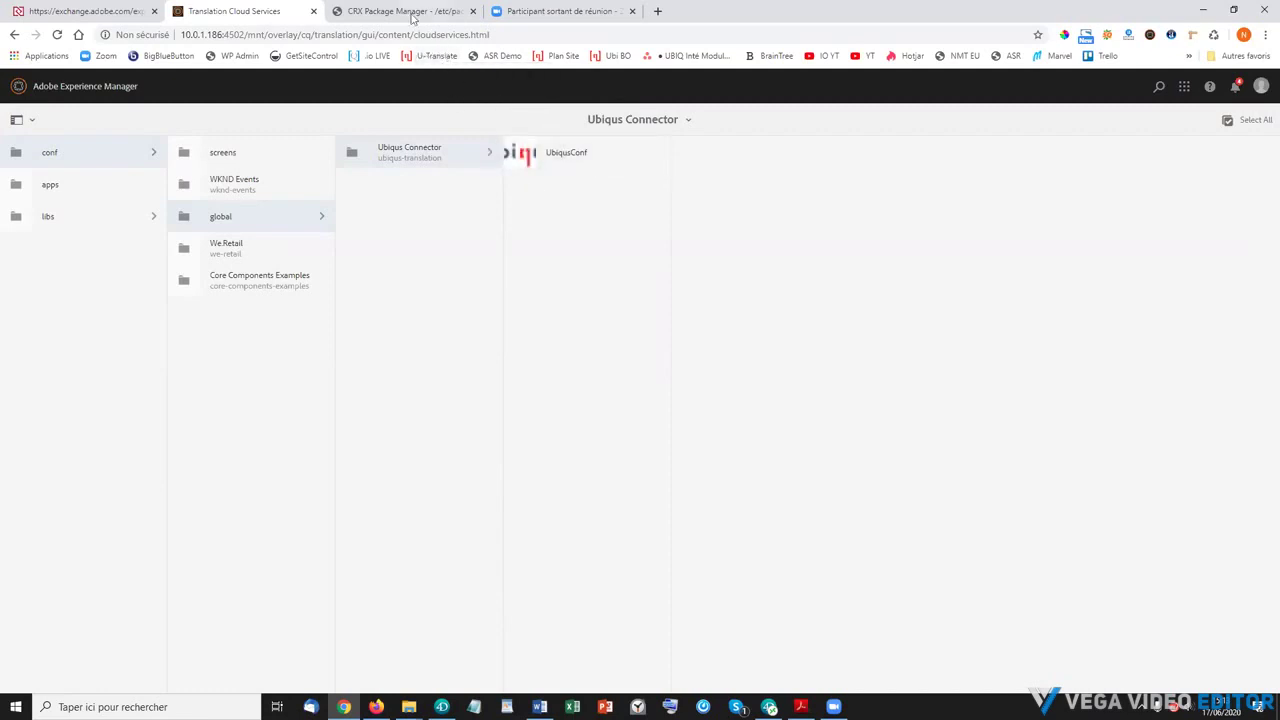
click(523, 154)
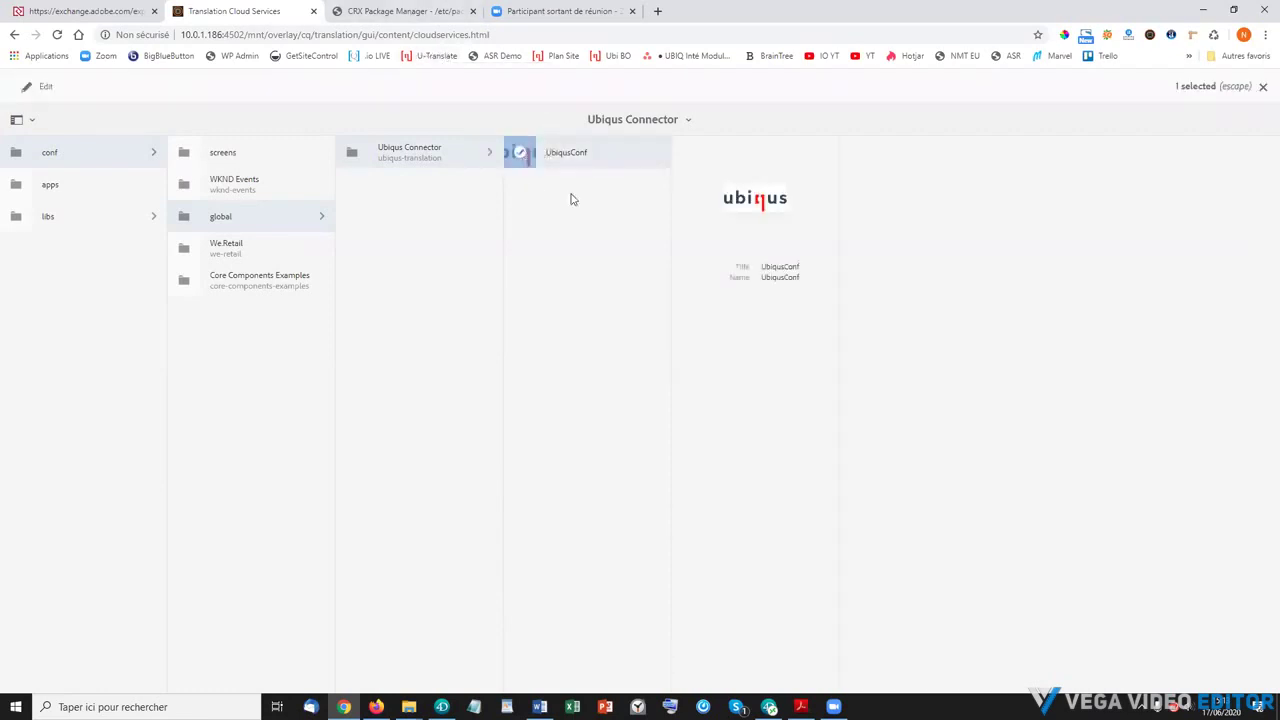
click(44, 89)
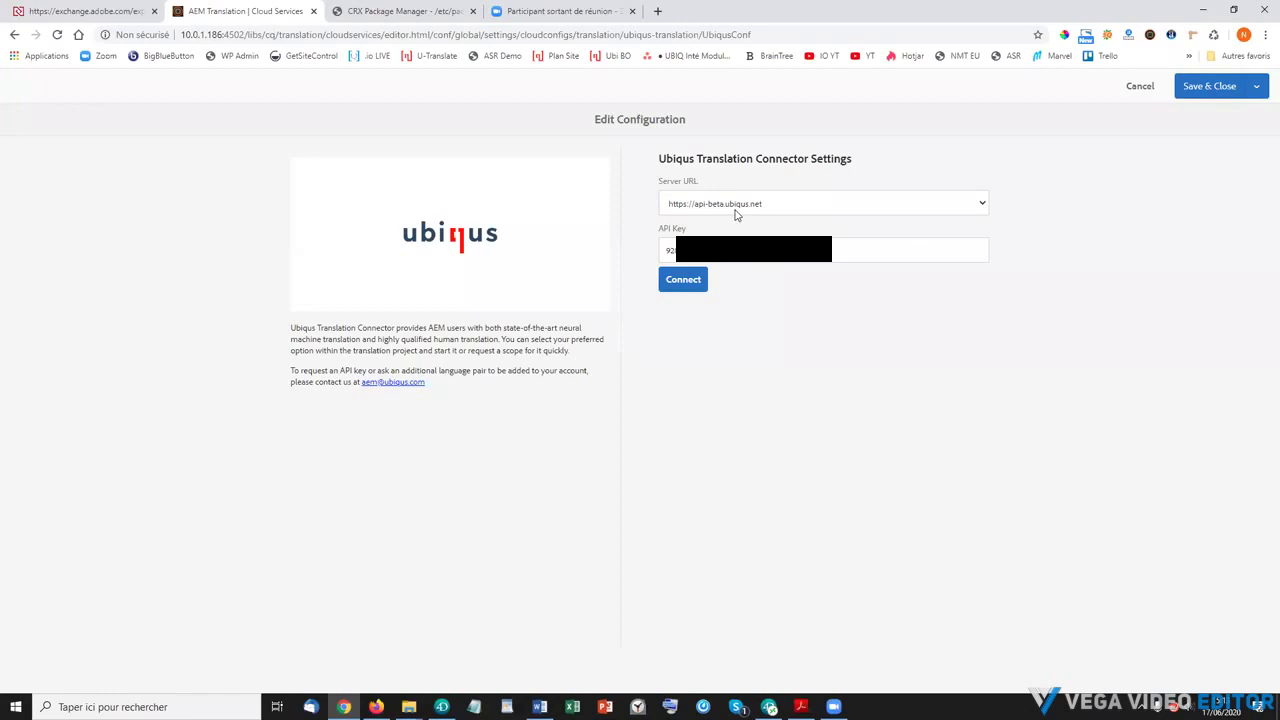
Test the connection to the Ubiqus server with the configured URL and API key, and leave the configuration without saving.
click(689, 283)
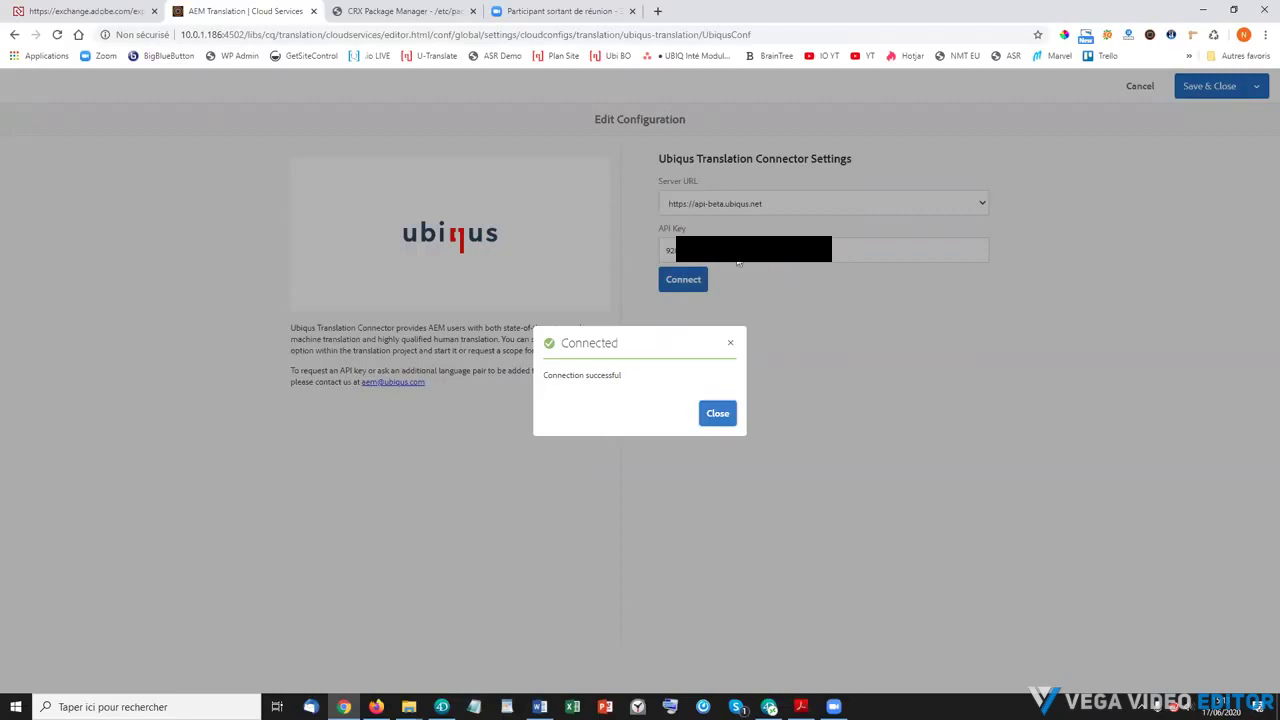
click(718, 413)
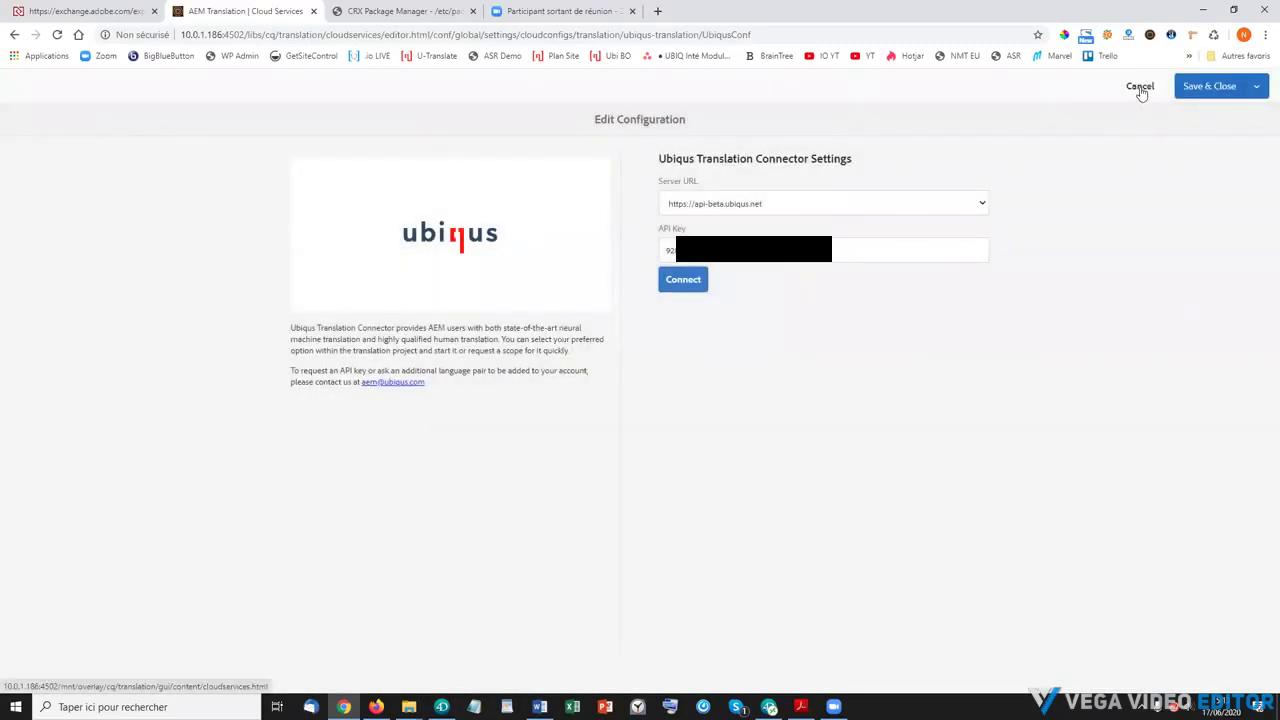
click(1140, 88)
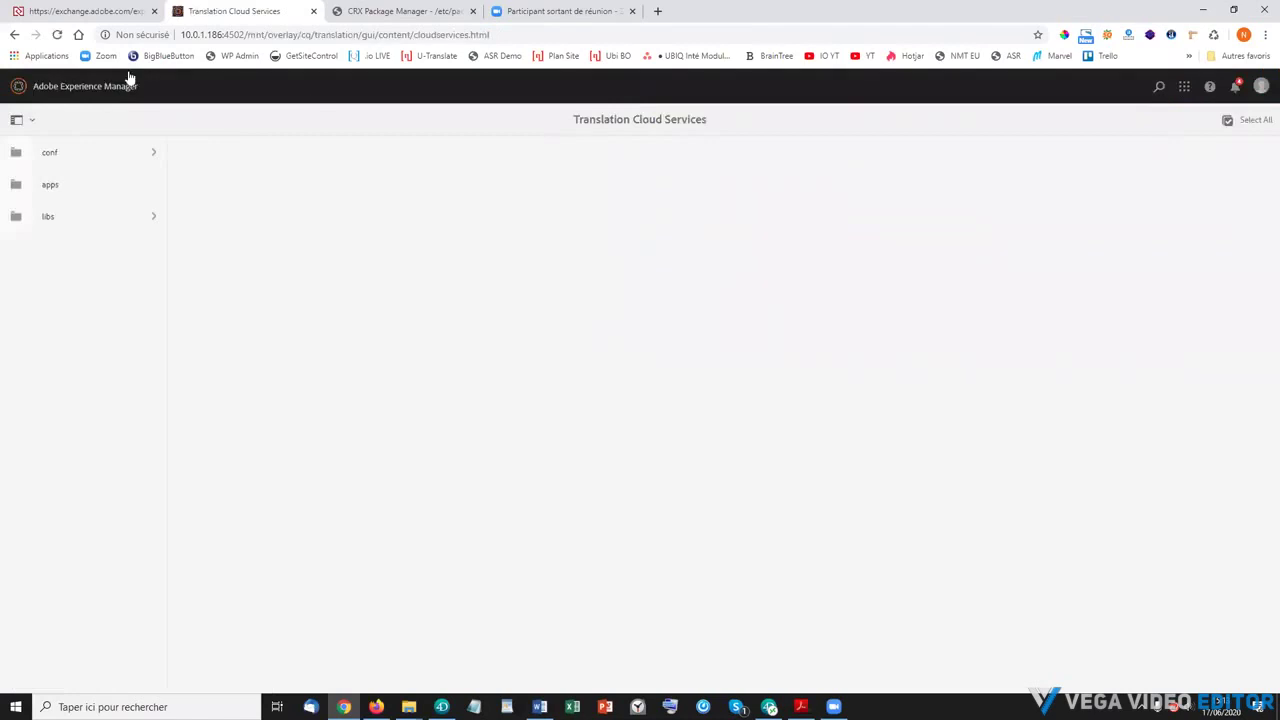
Go to Projects and start a new project based on the Translation Project template.
click(89, 85)
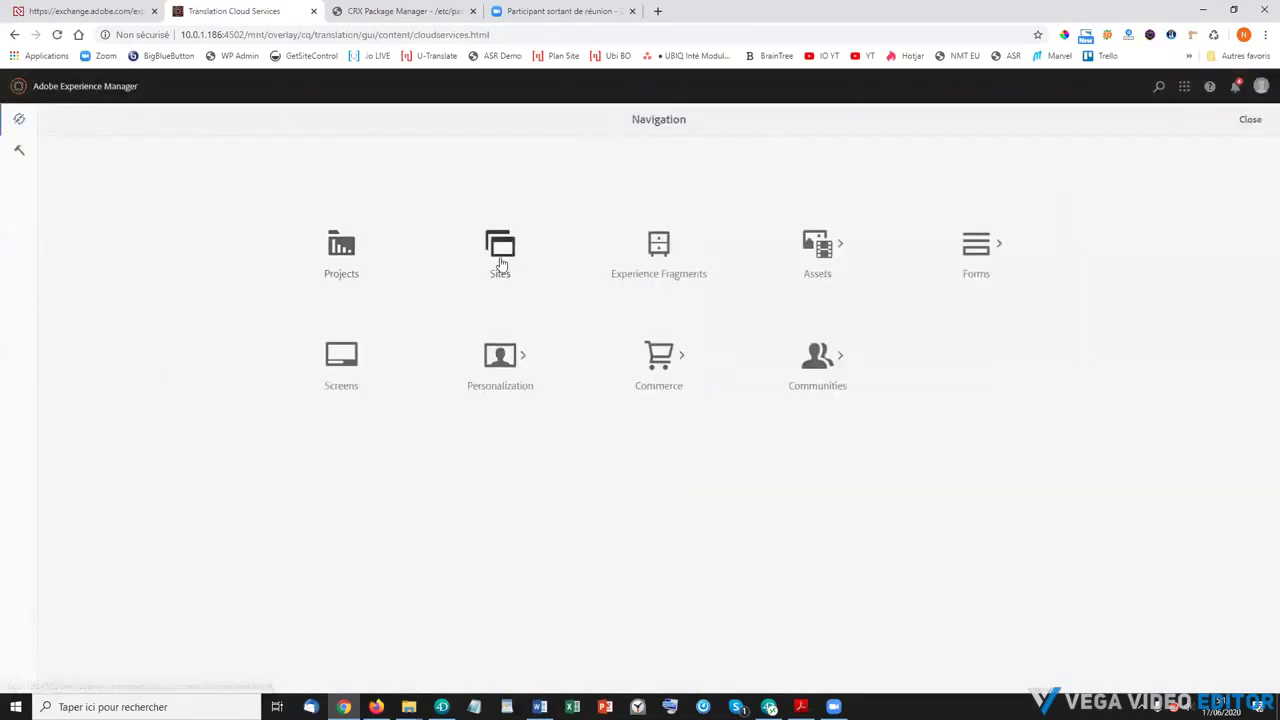
click(350, 260)
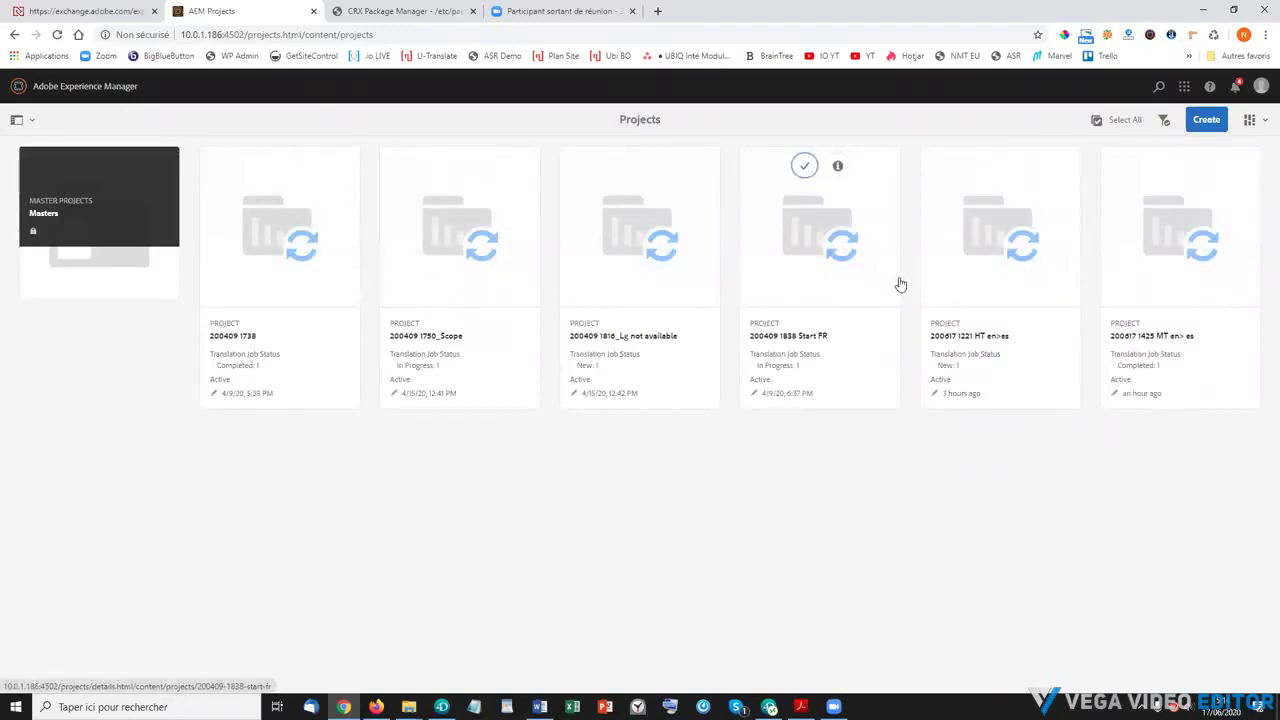
click(1207, 121)
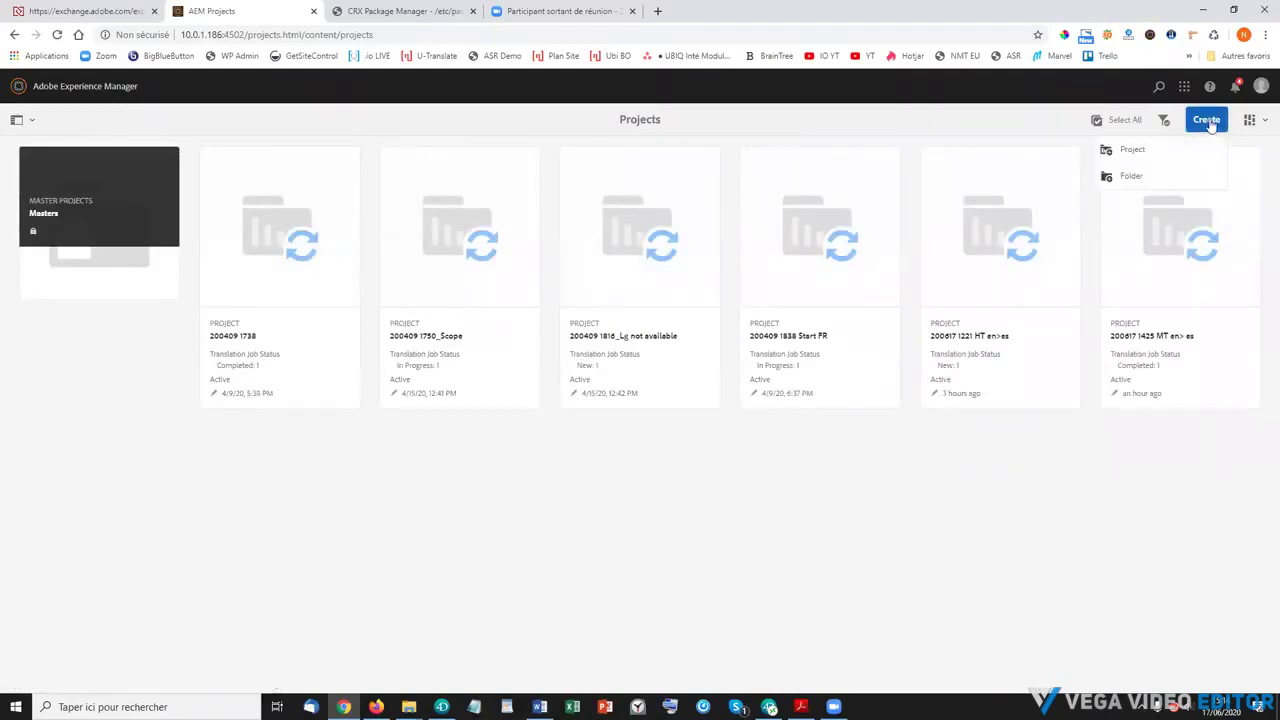
click(1134, 150)
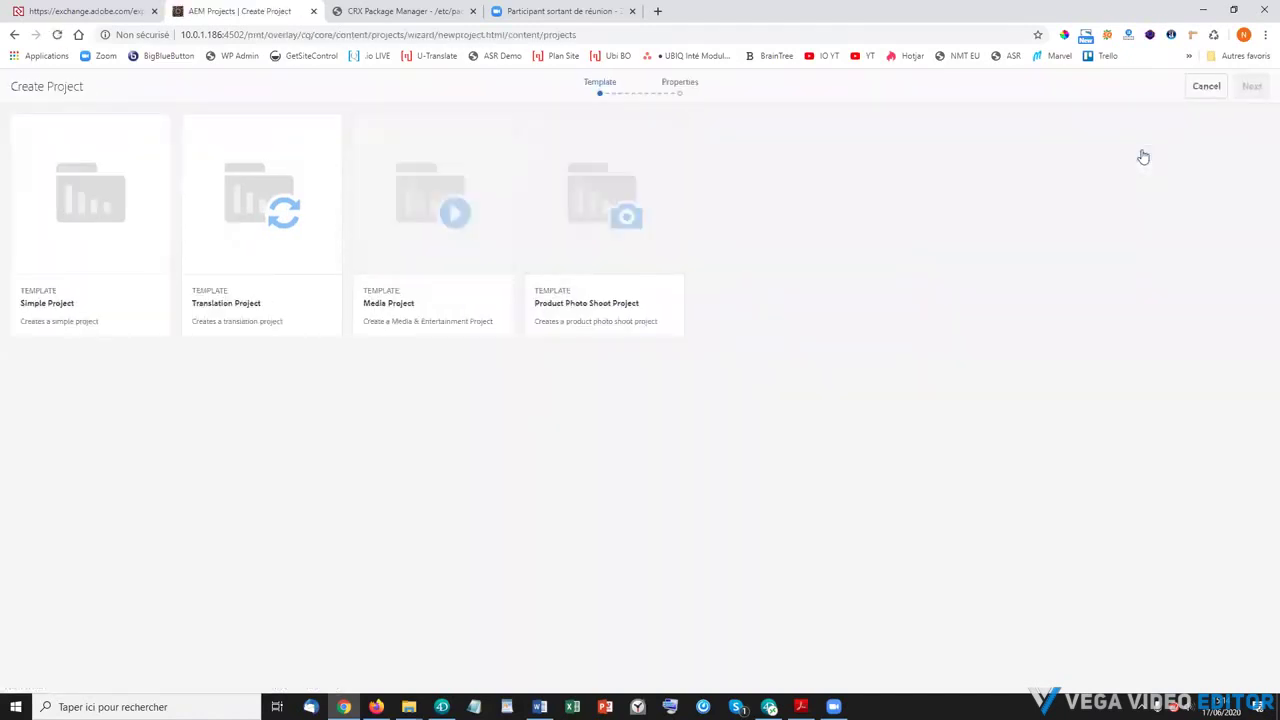
click(260, 231)
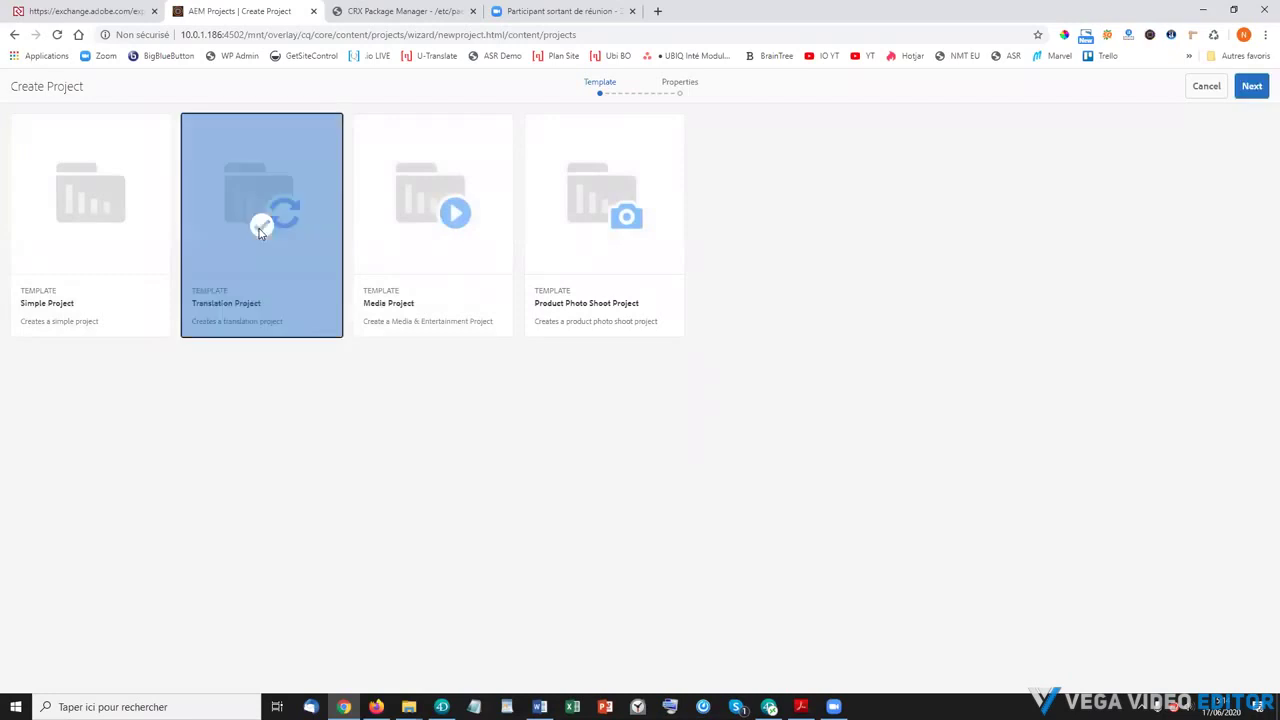
click(1252, 87)
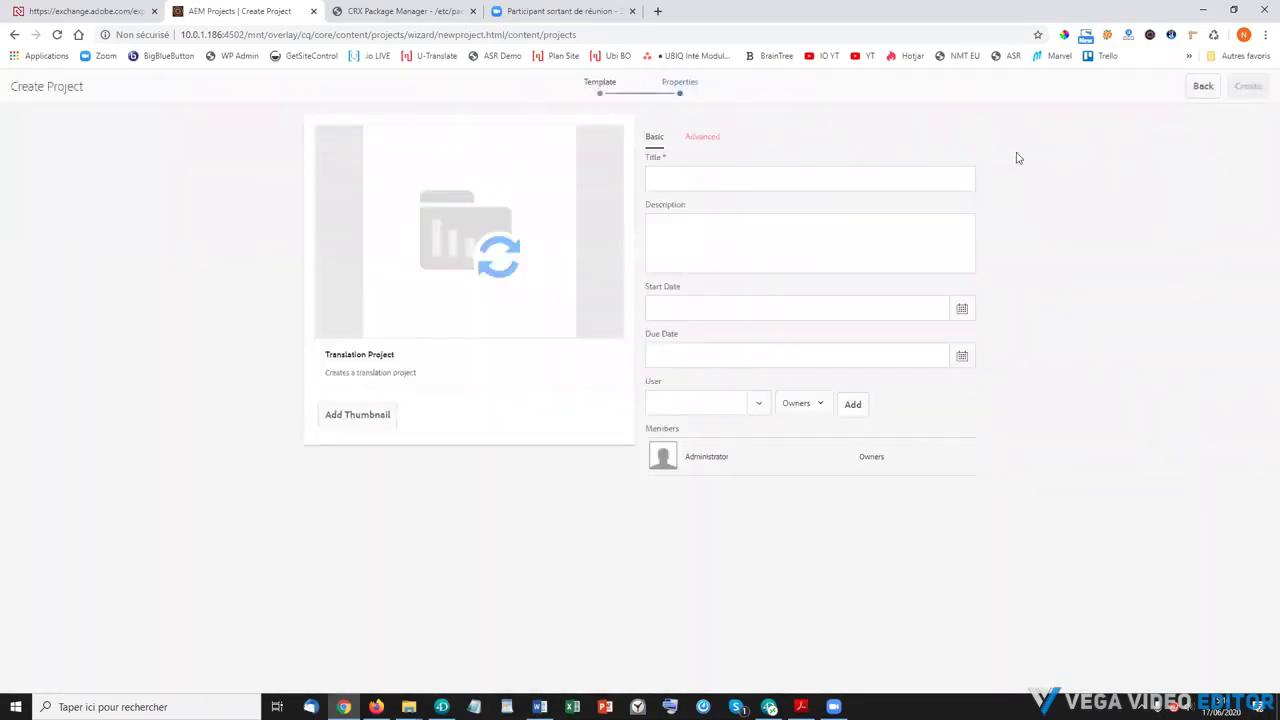
click(702, 180)
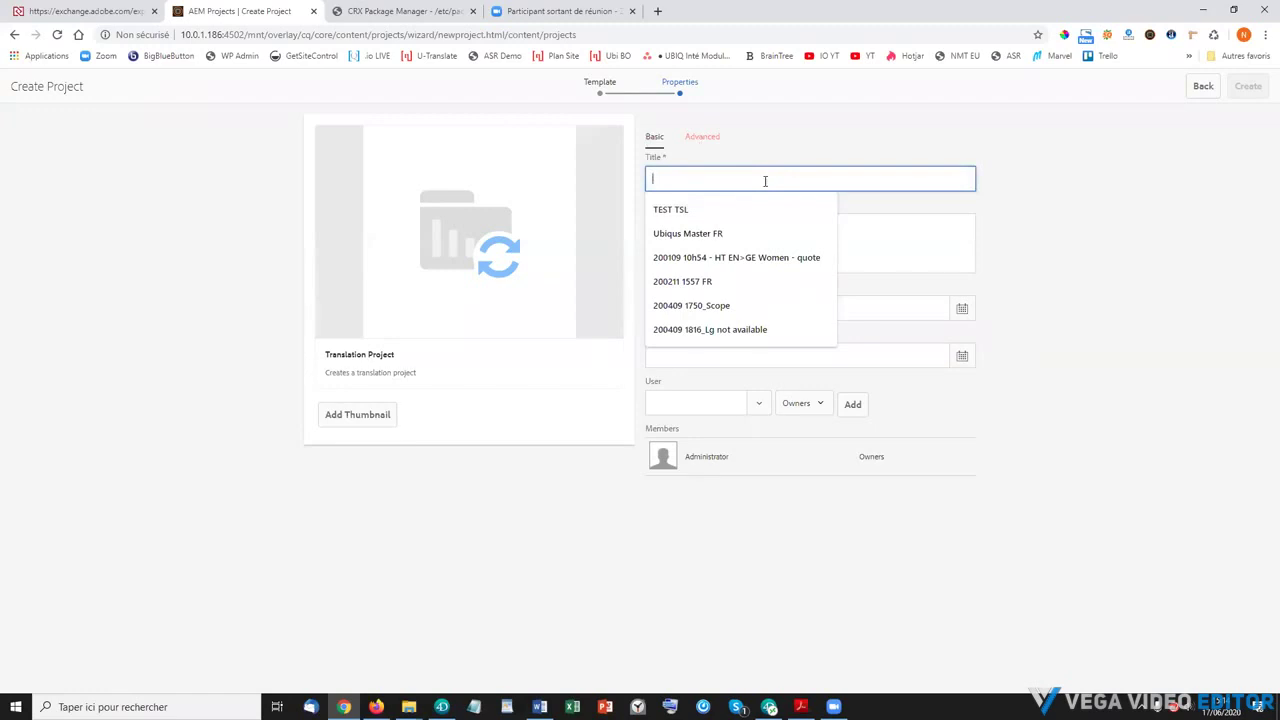
text(20)
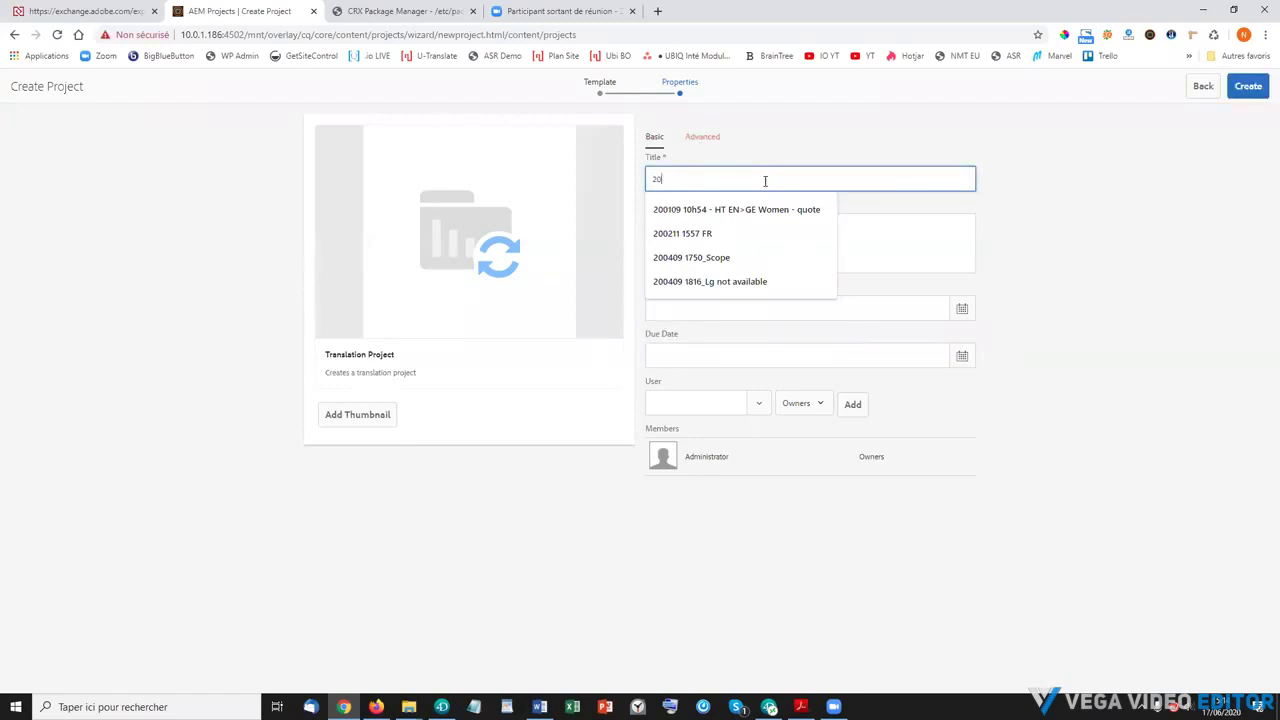
text(0617 1514 MT en>es)
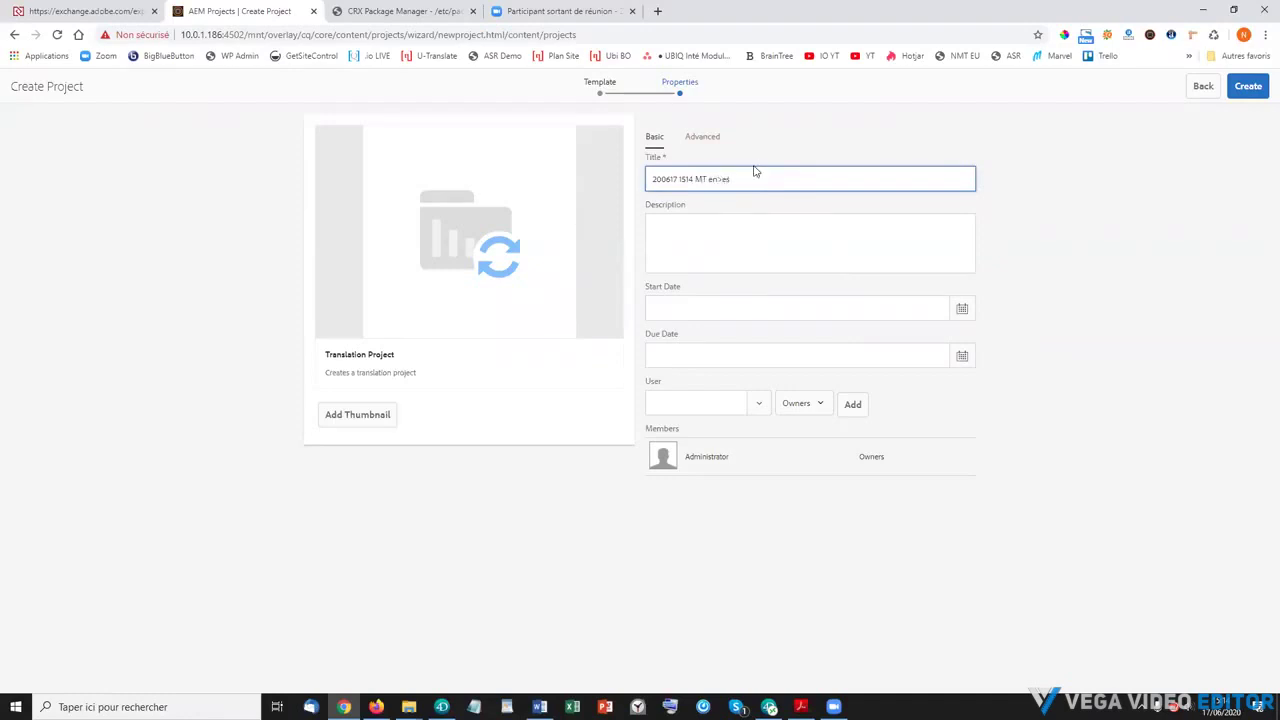
Set the project's target language to Spanish (es) in the advanced properties.
click(696, 137)
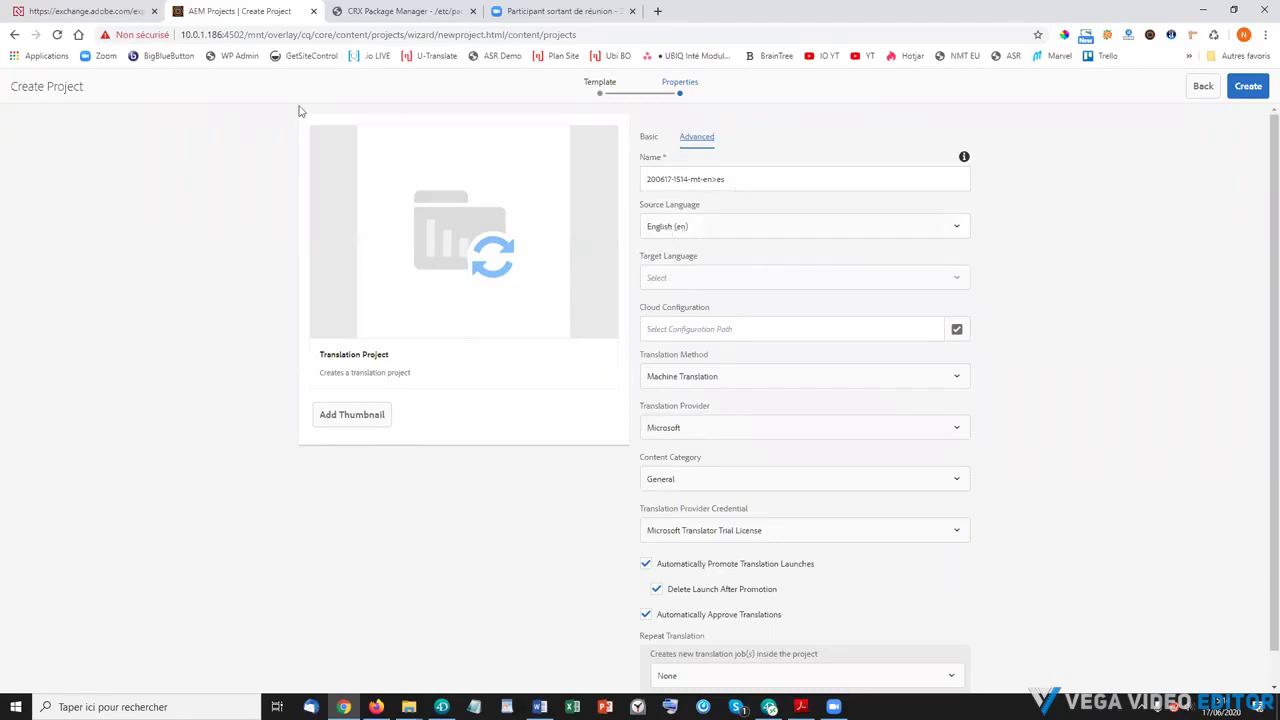
click(684, 279)
key(s)
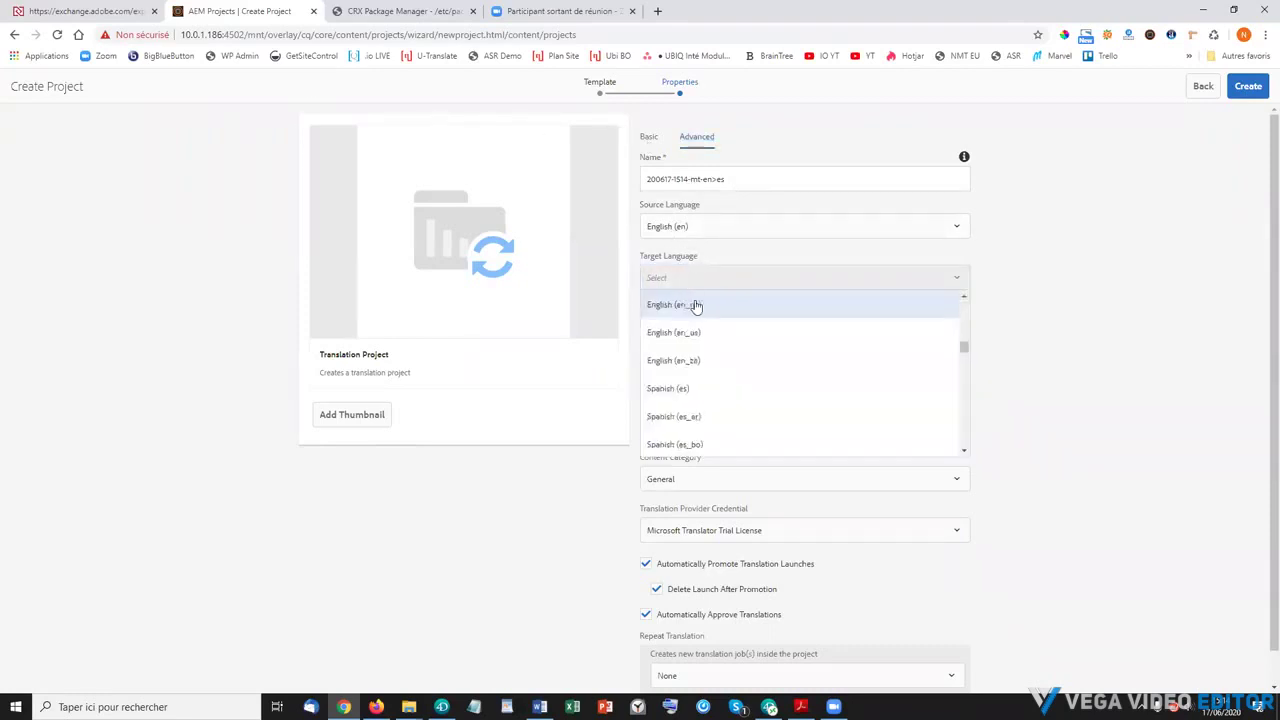
key(Return)
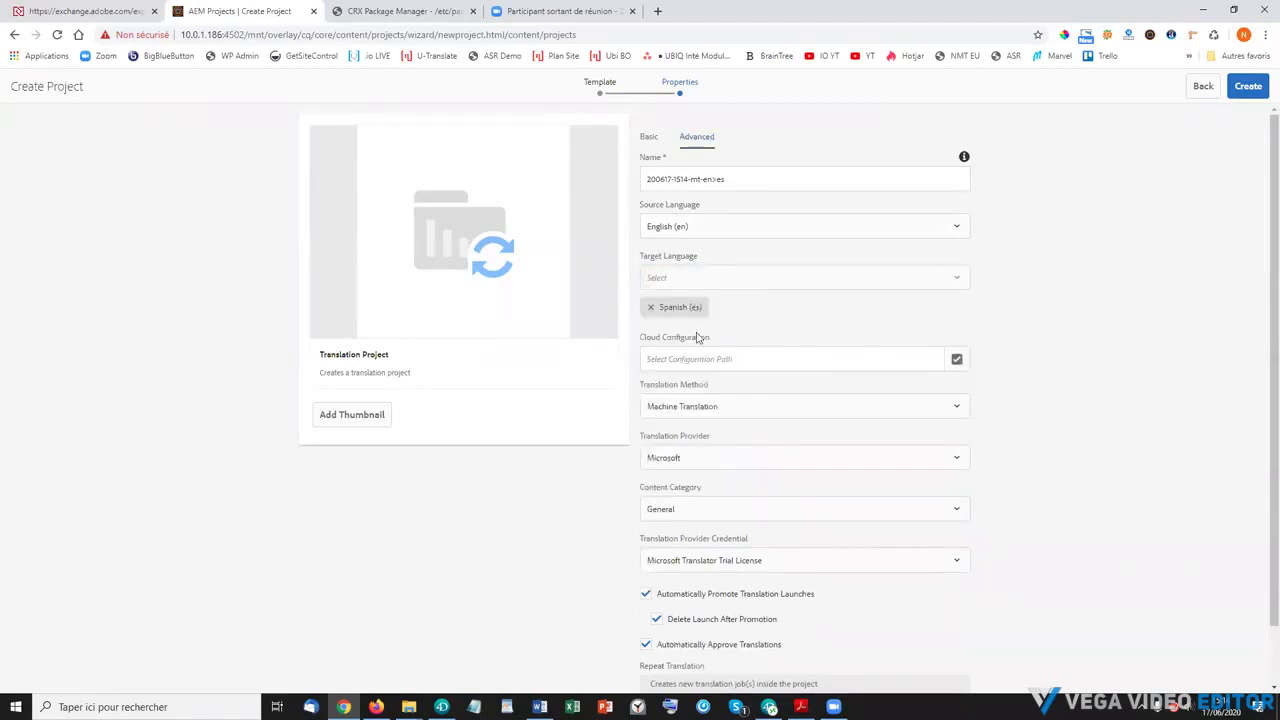
Try Human Translation as the project's translation method and check the providers offered for it.
click(678, 409)
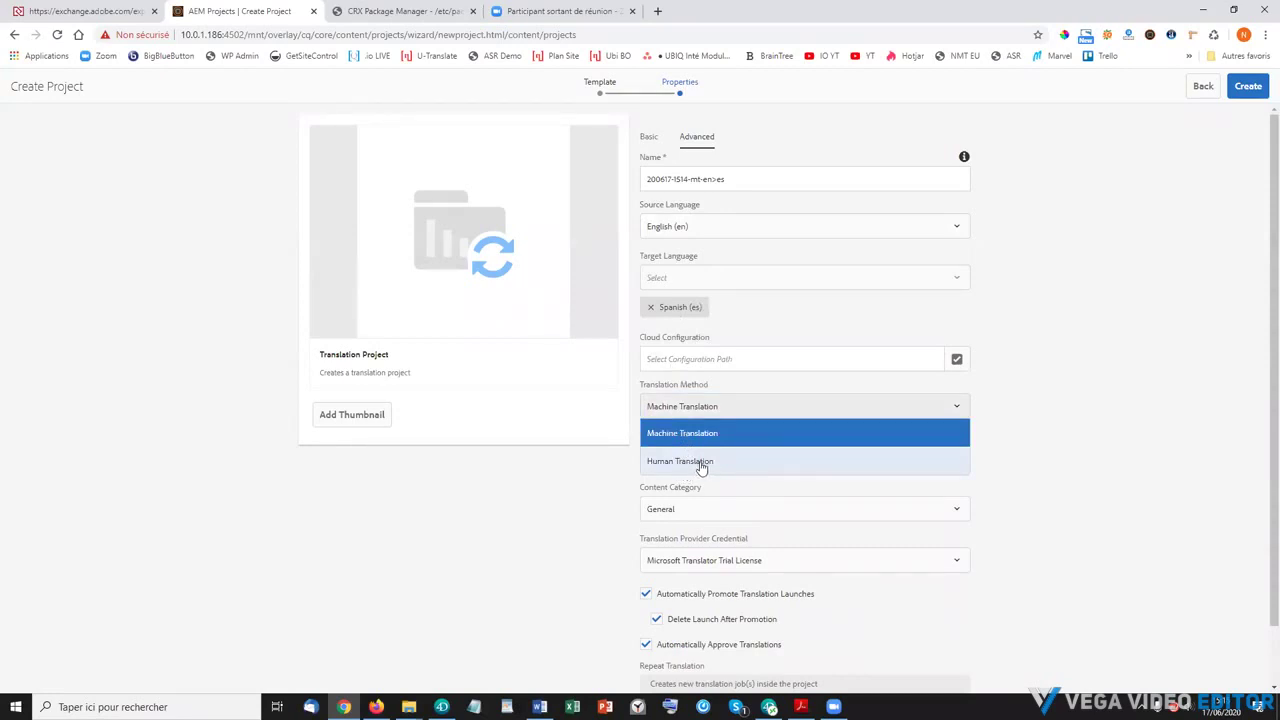
click(700, 465)
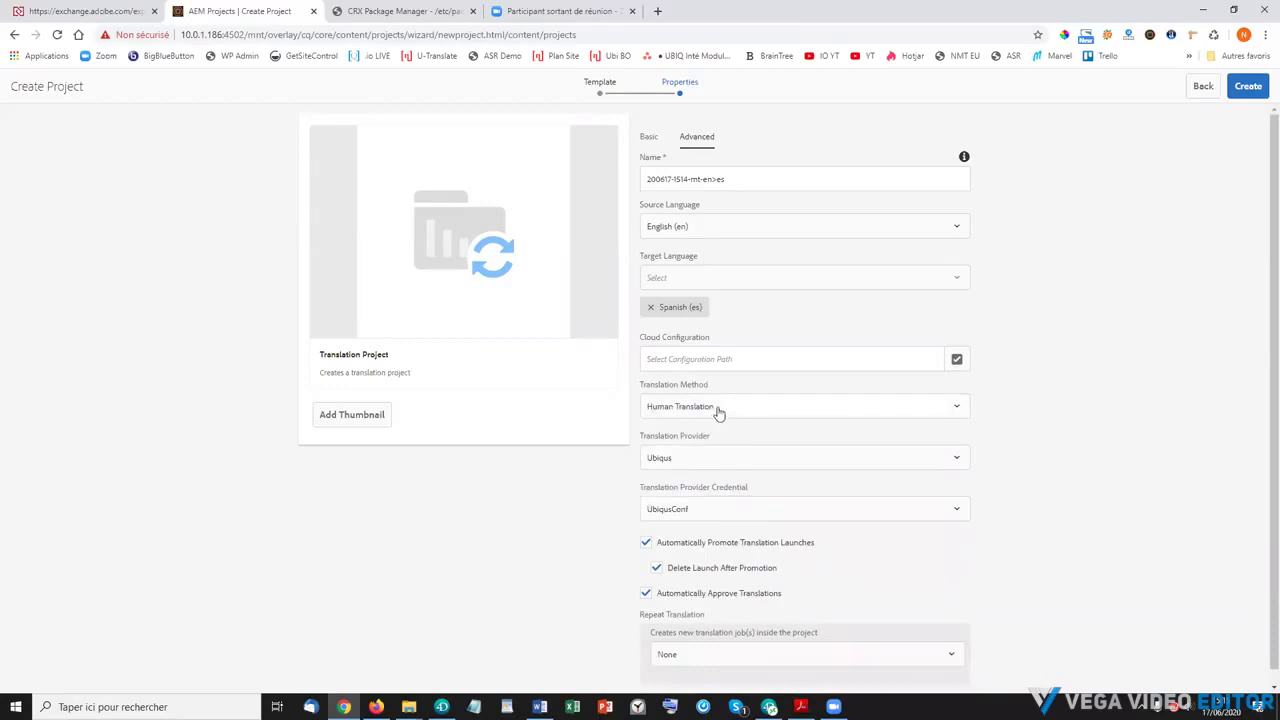
click(689, 459)
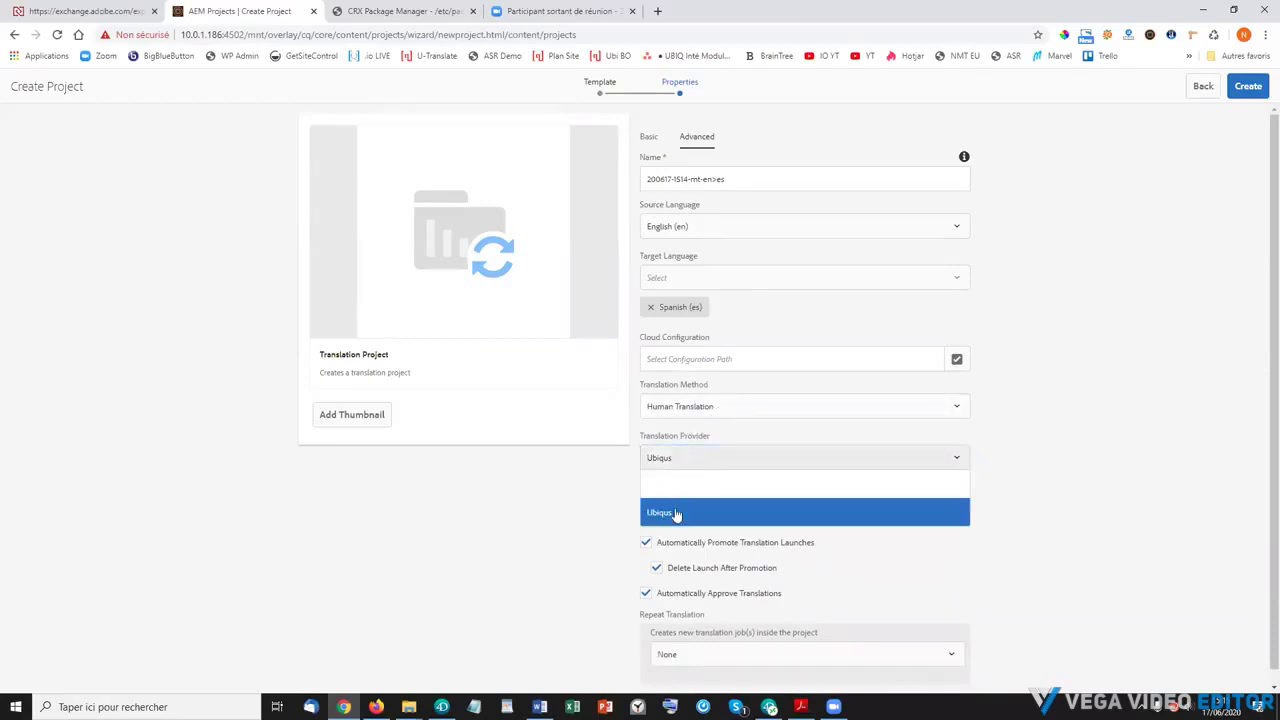
Set the translation method to Machine Translation with Ubiqus as the translation provider.
click(705, 410)
click(700, 433)
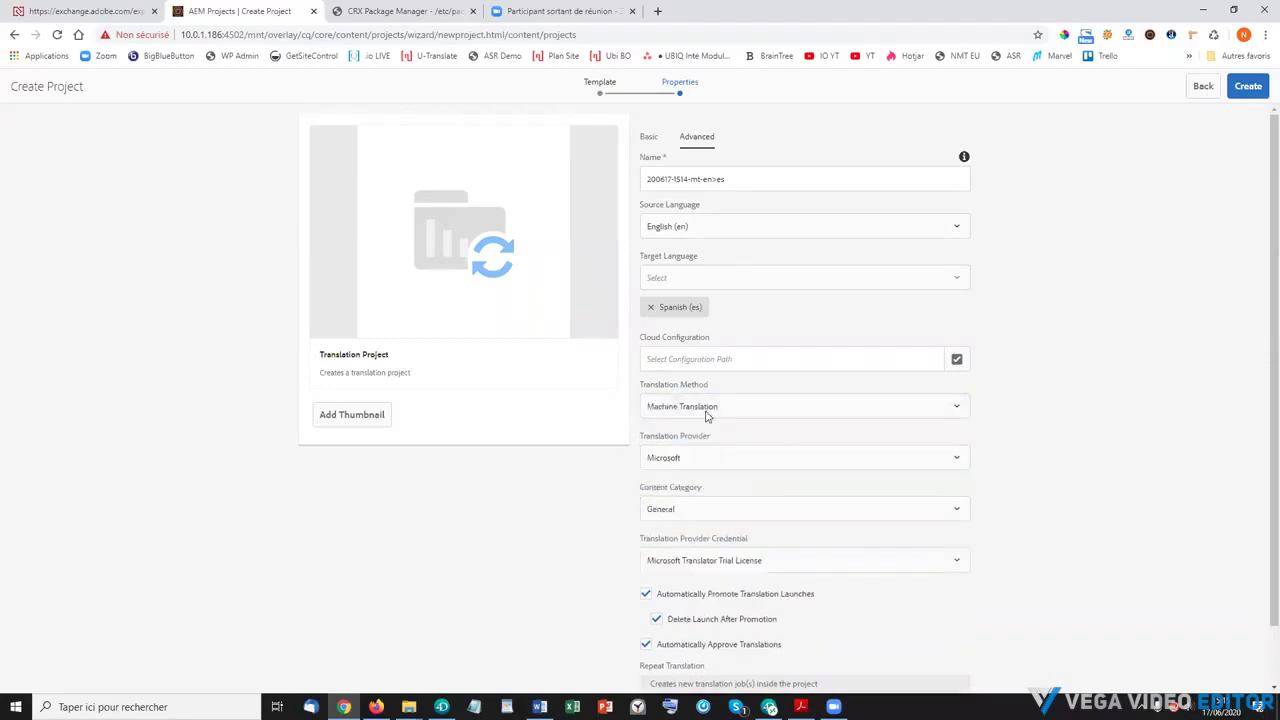
click(689, 460)
click(686, 486)
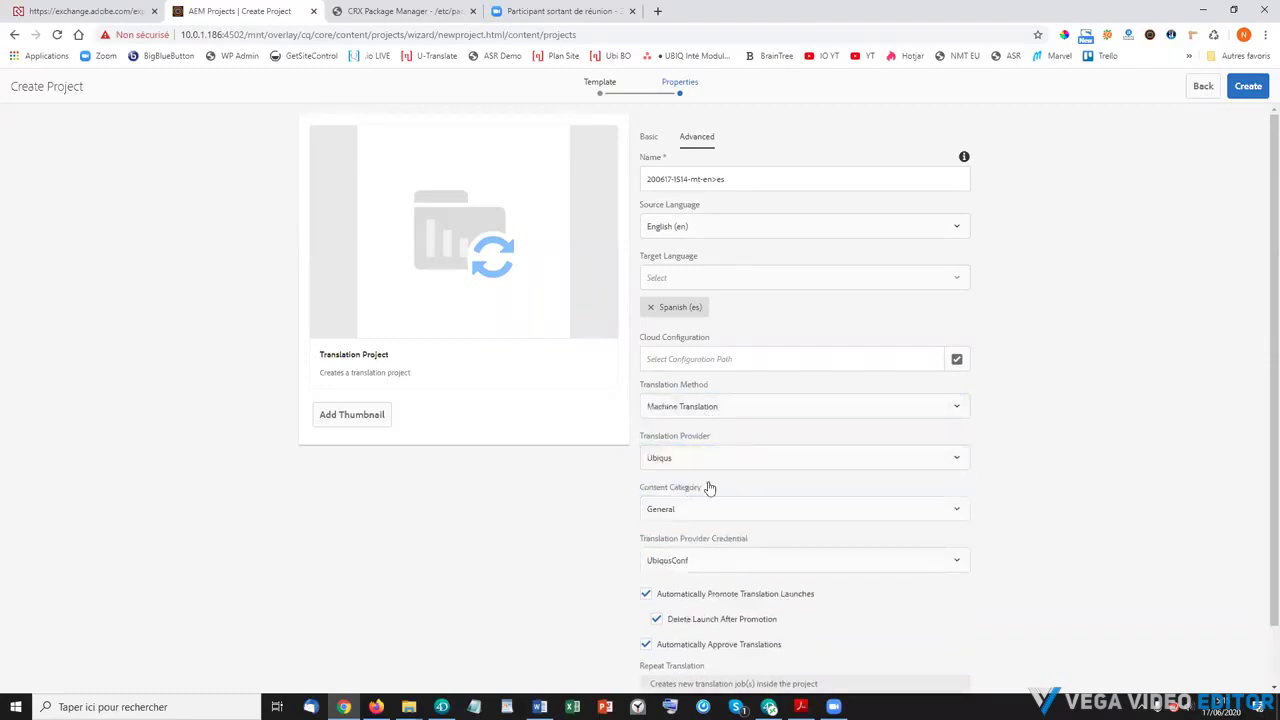
Review the remaining advanced settings, create the translation project and open it.
scroll(791, 491, down, 1)
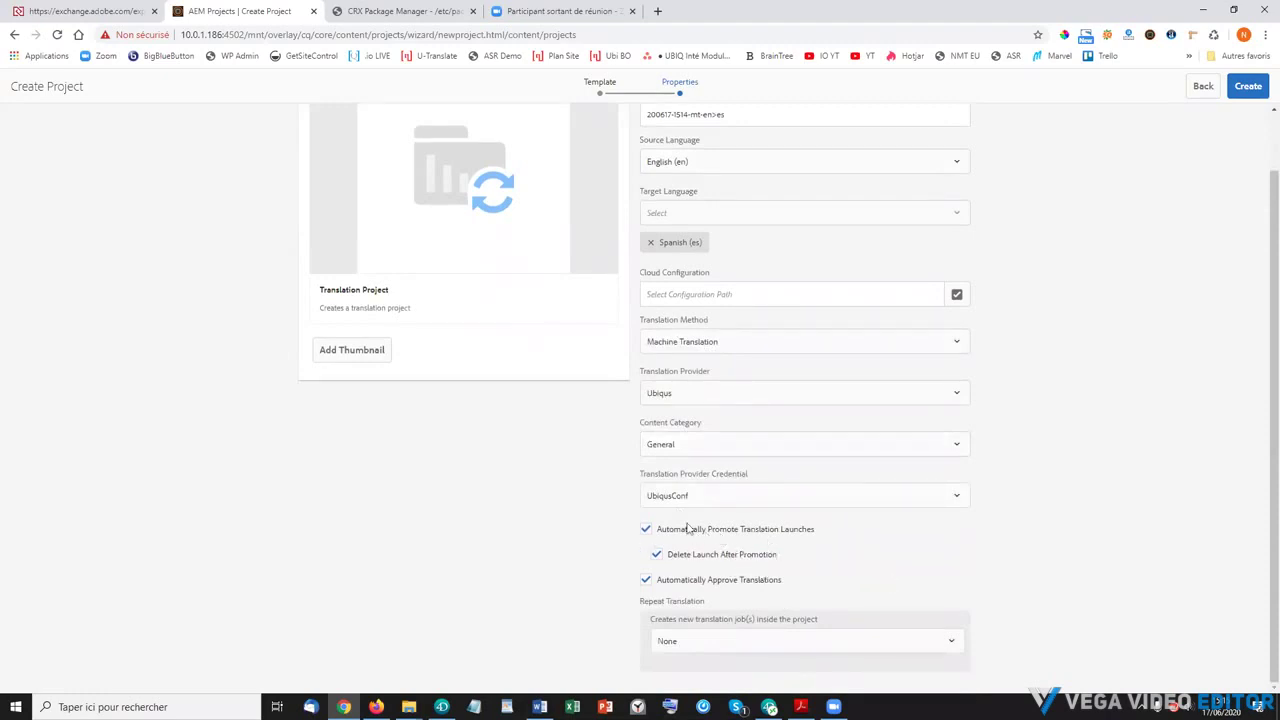
scroll(815, 518, up, 1)
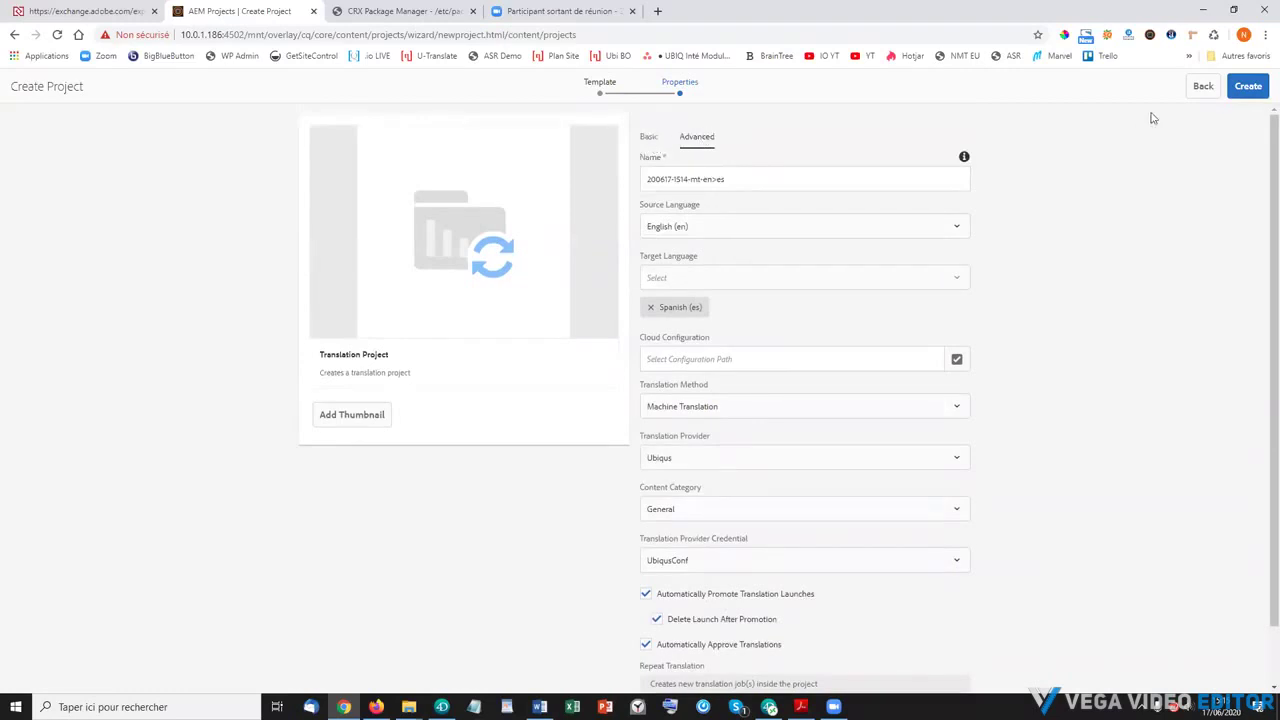
click(1240, 86)
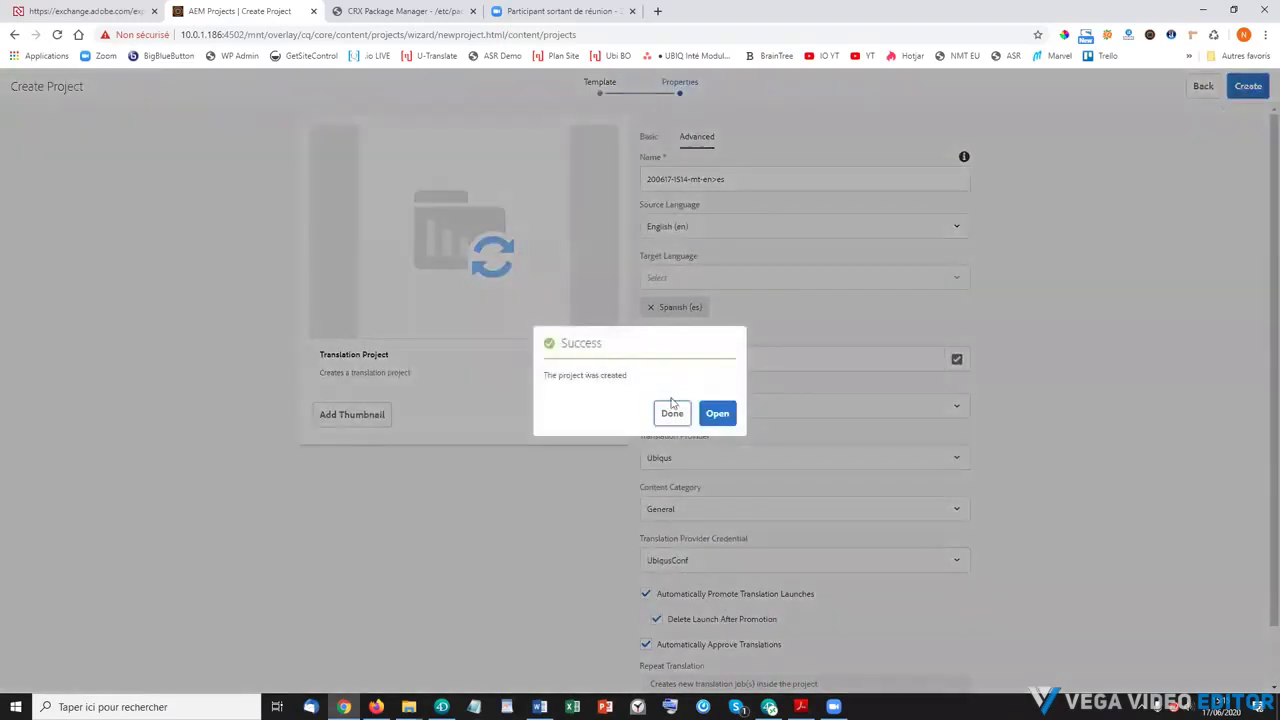
click(717, 415)
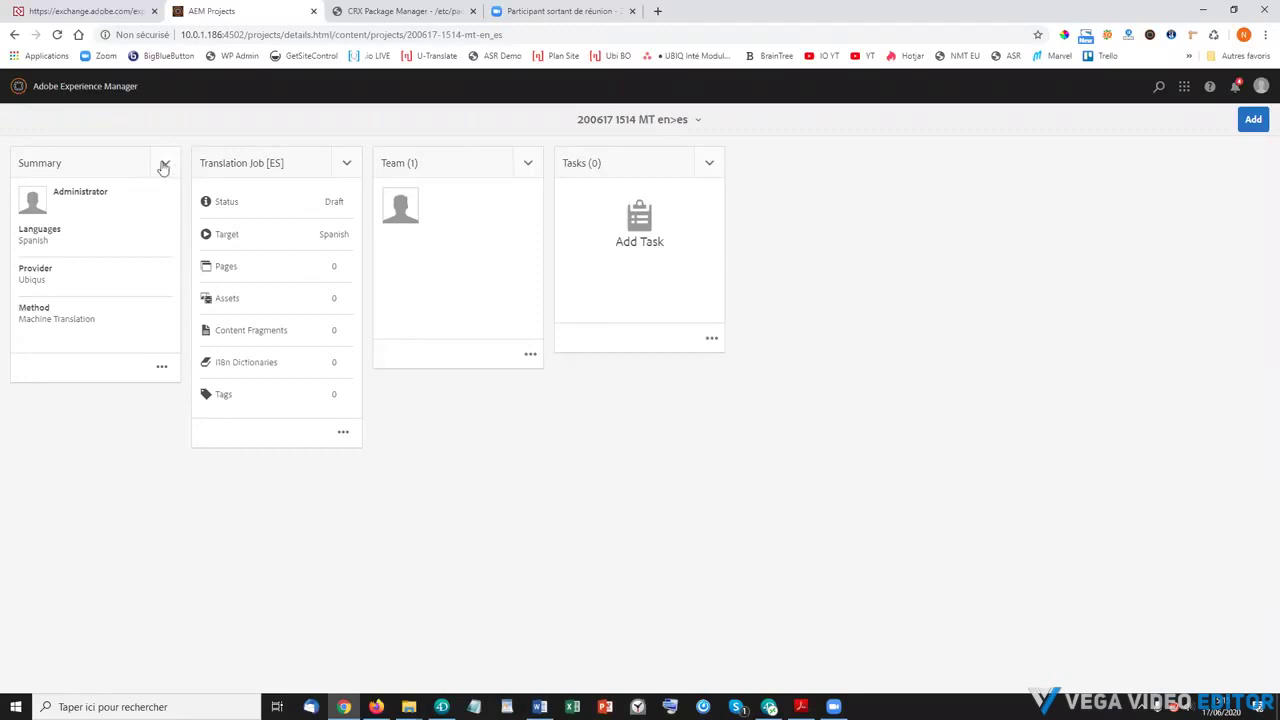
View the translation project's properties from its summary and return to the project without changes.
click(162, 367)
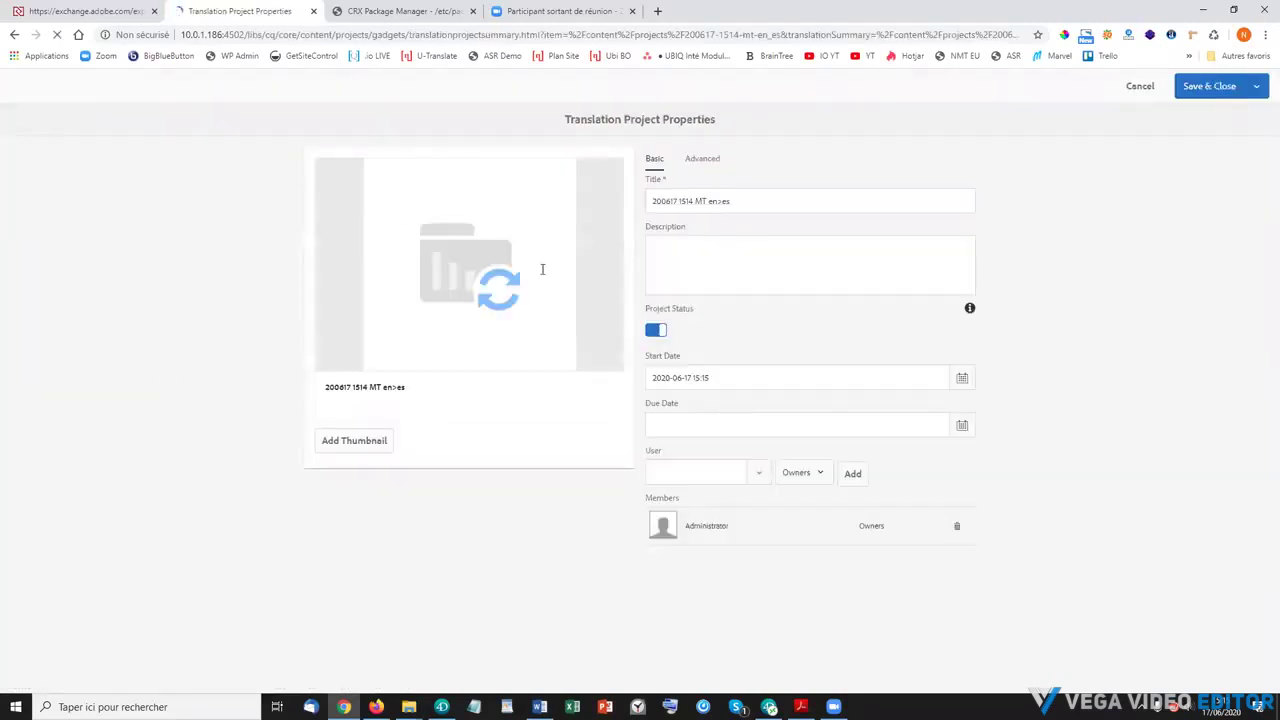
click(1137, 89)
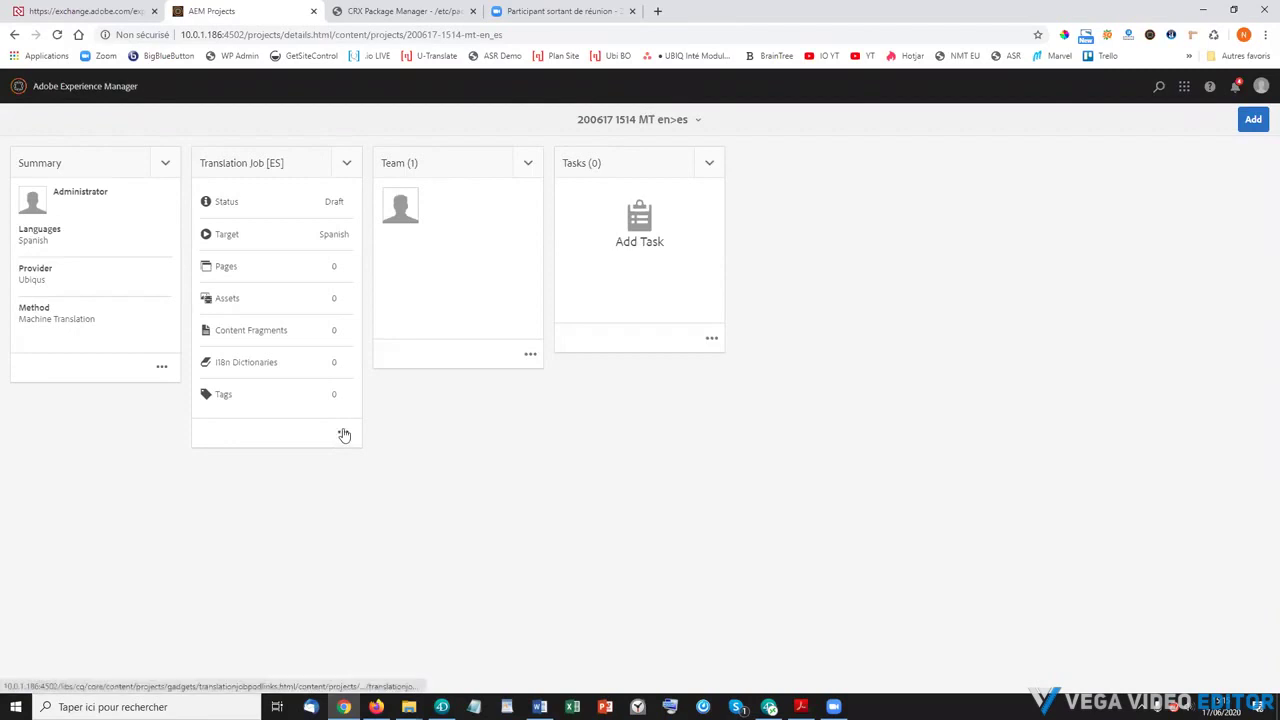
Add We.Retail's English master experience page "Arctic Surfing in Lofoten" to the Spanish translation job, storing the translation as a language copy.
click(344, 435)
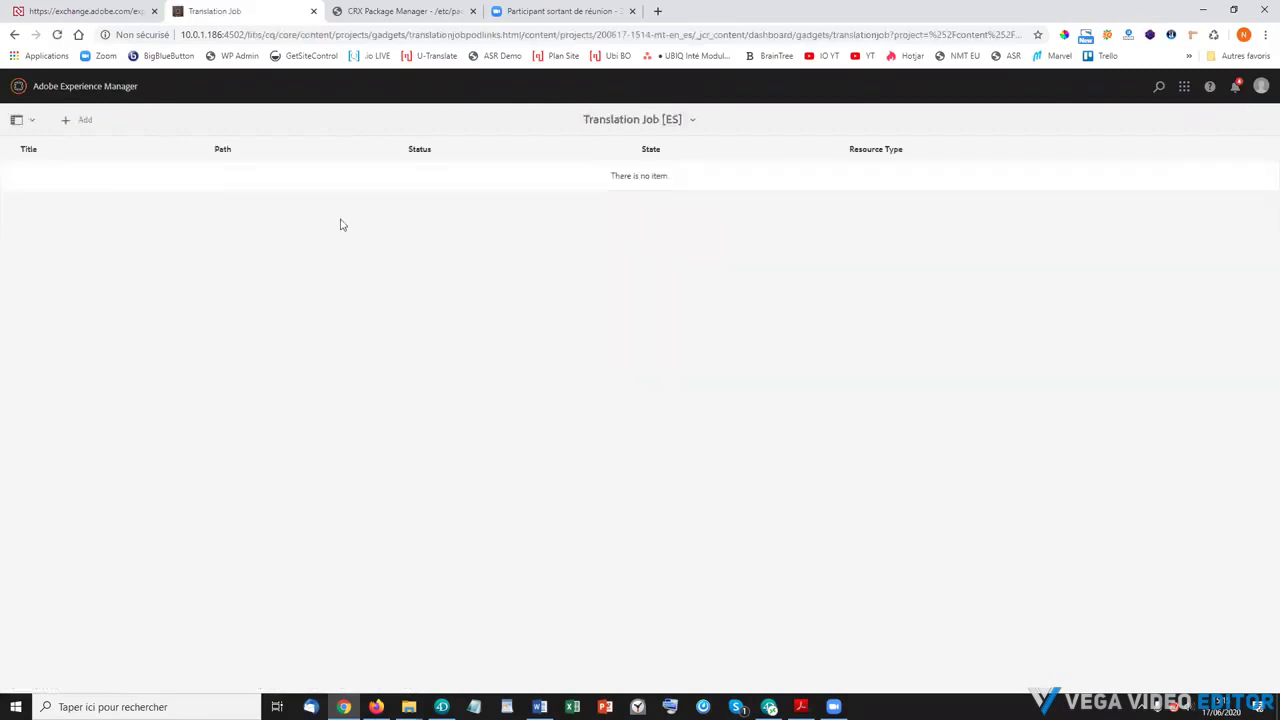
click(77, 120)
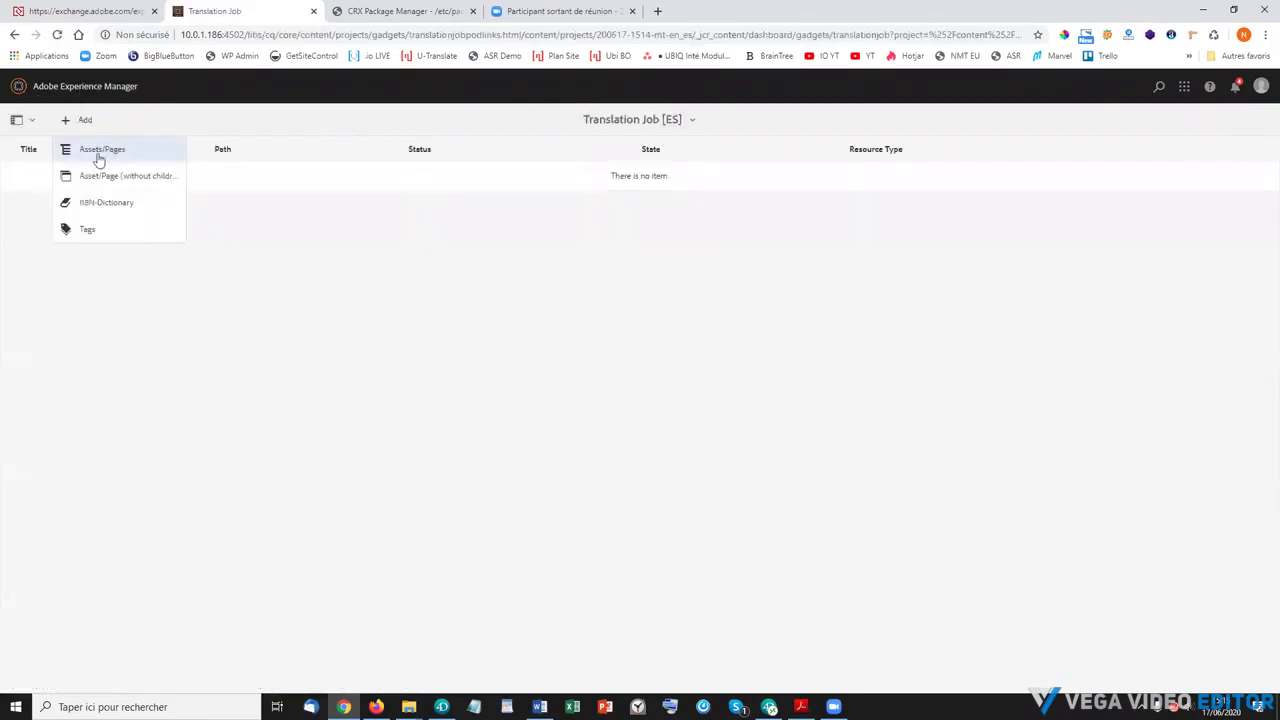
click(99, 158)
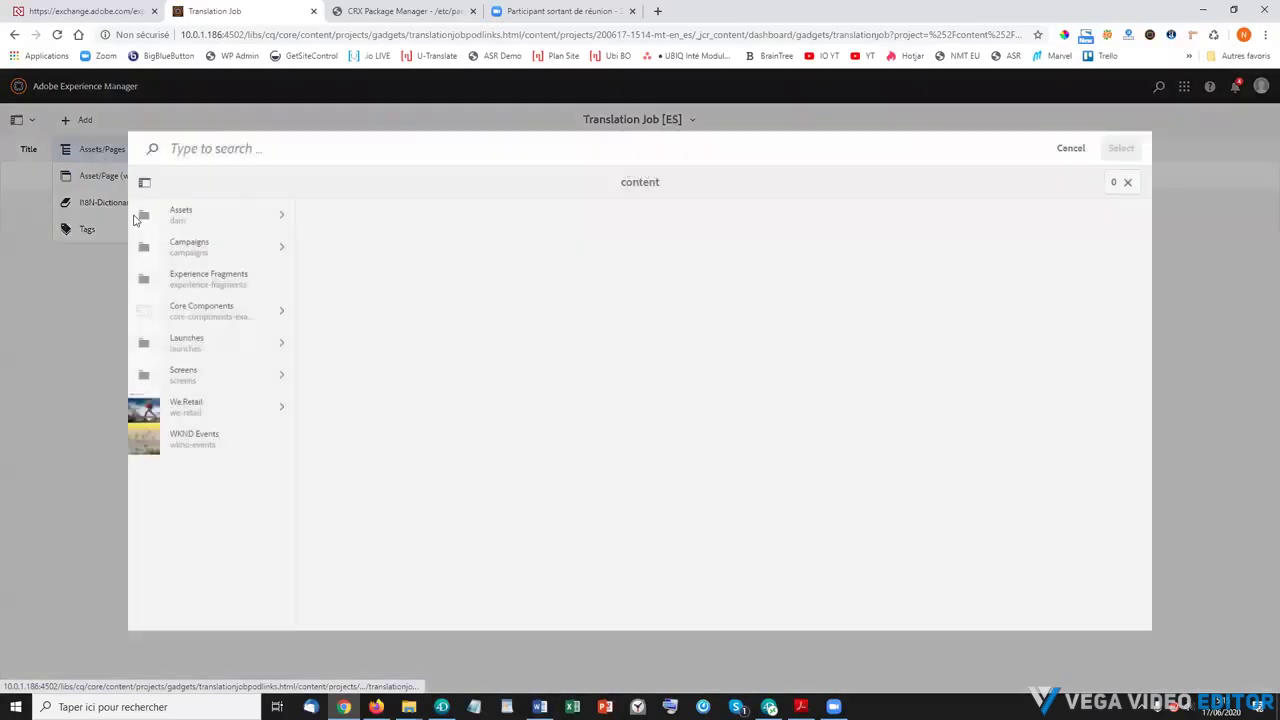
click(279, 409)
click(449, 214)
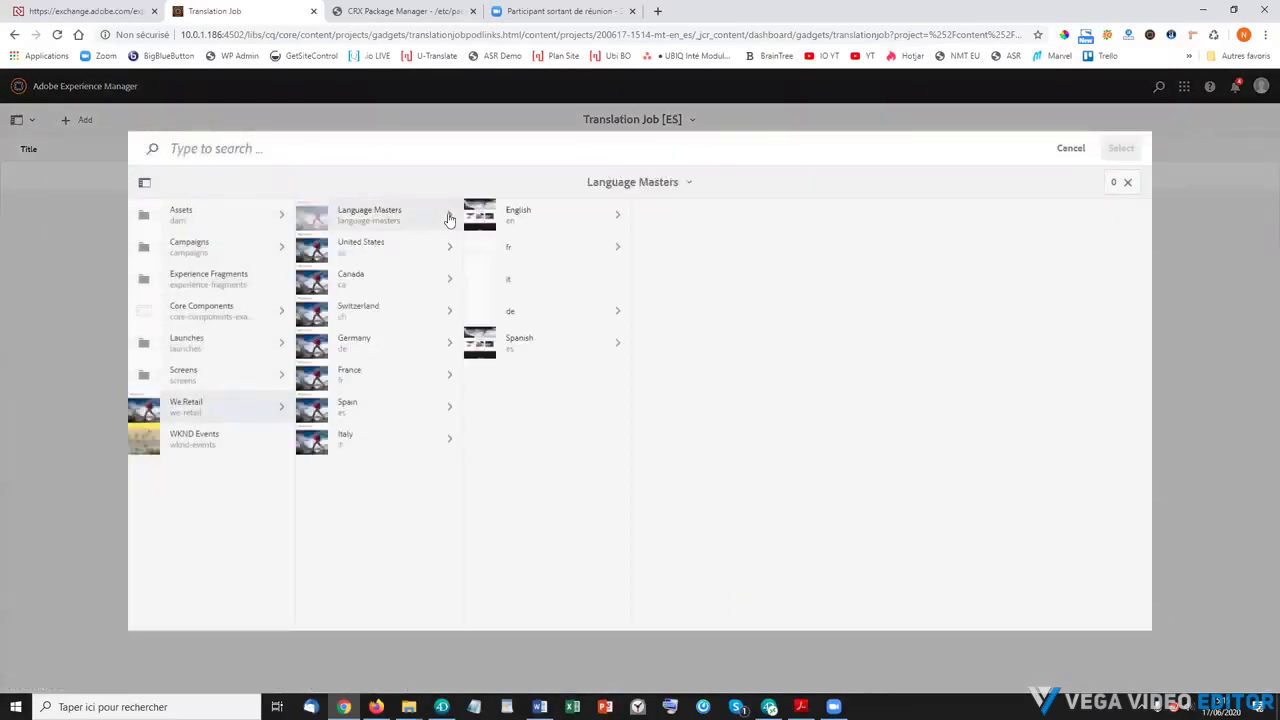
click(620, 215)
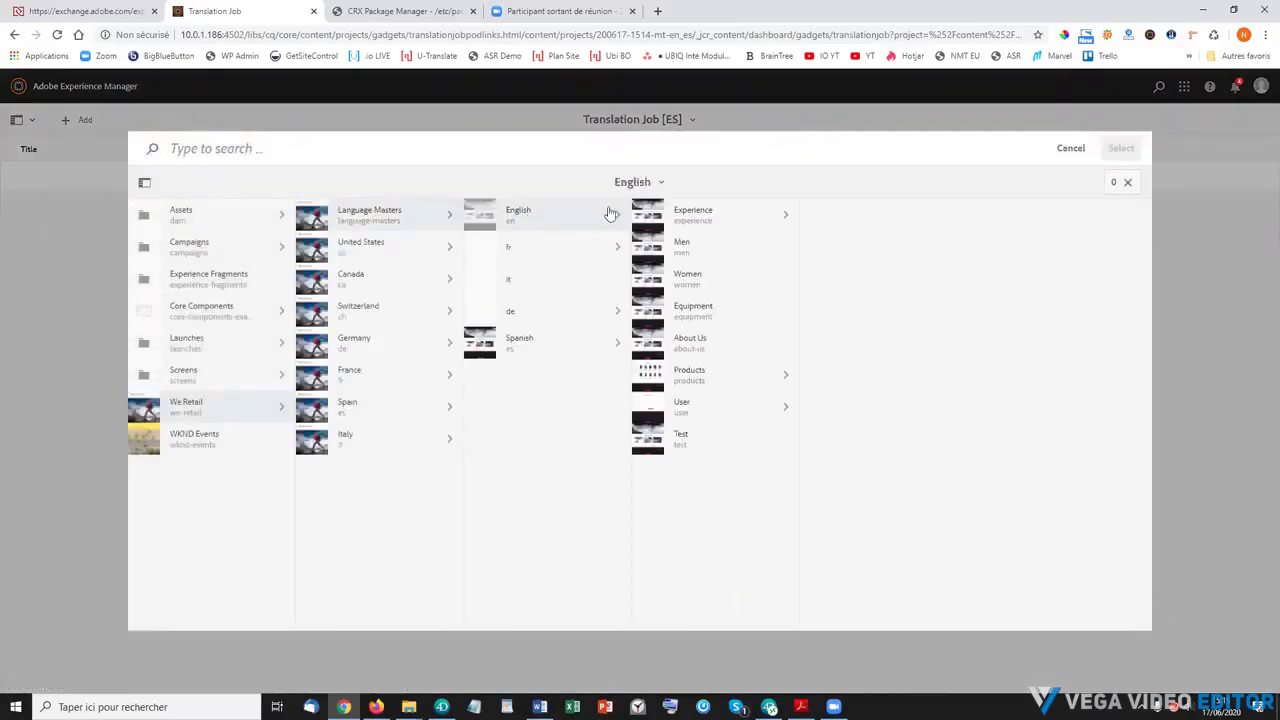
click(785, 215)
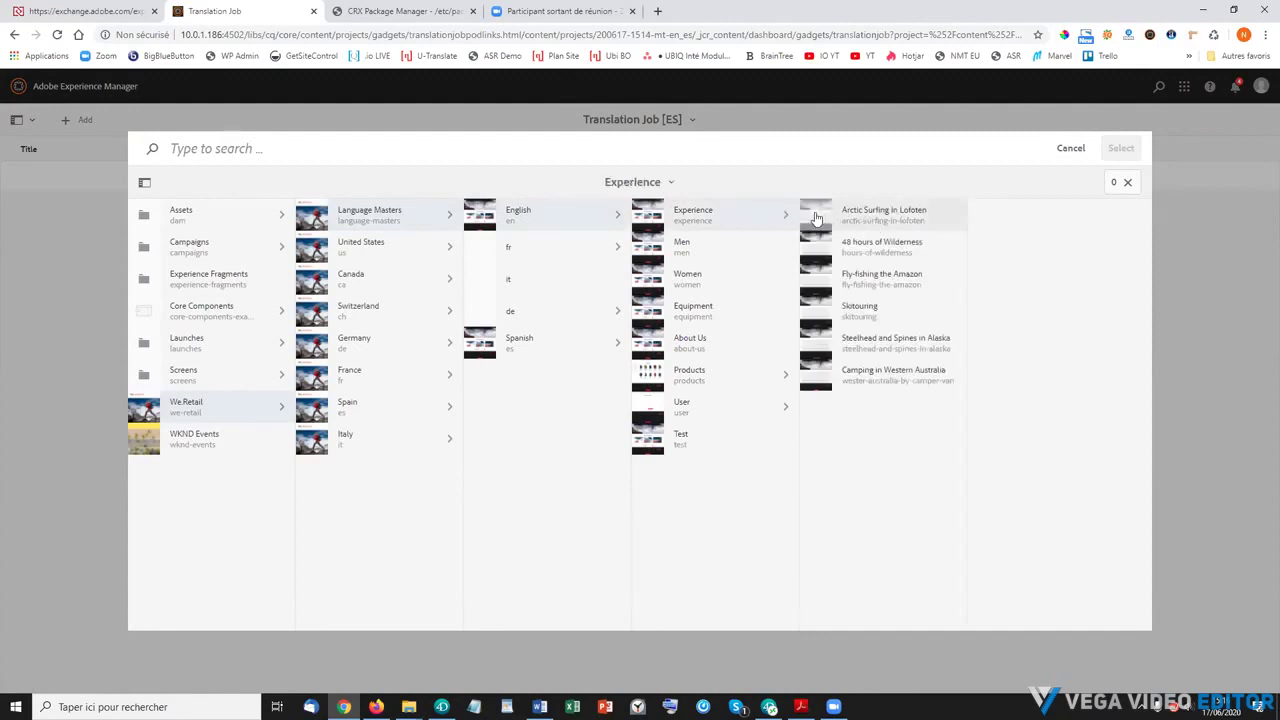
click(816, 217)
click(1121, 148)
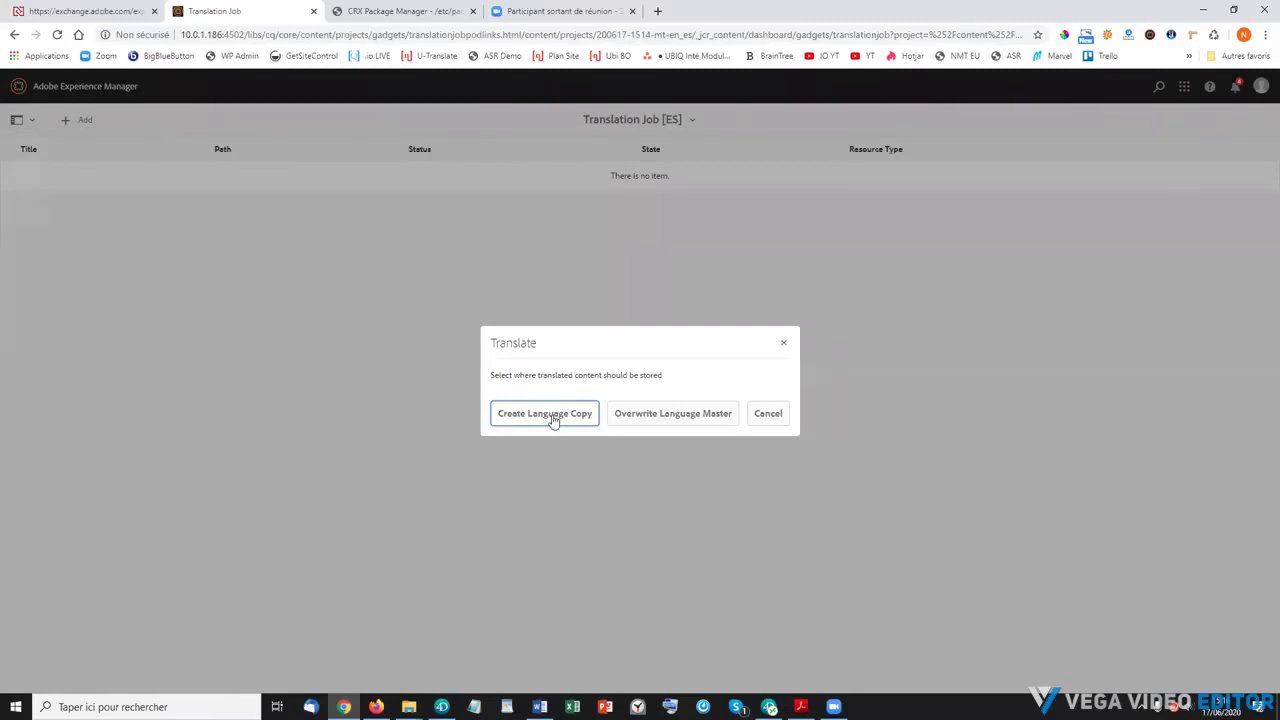
click(552, 416)
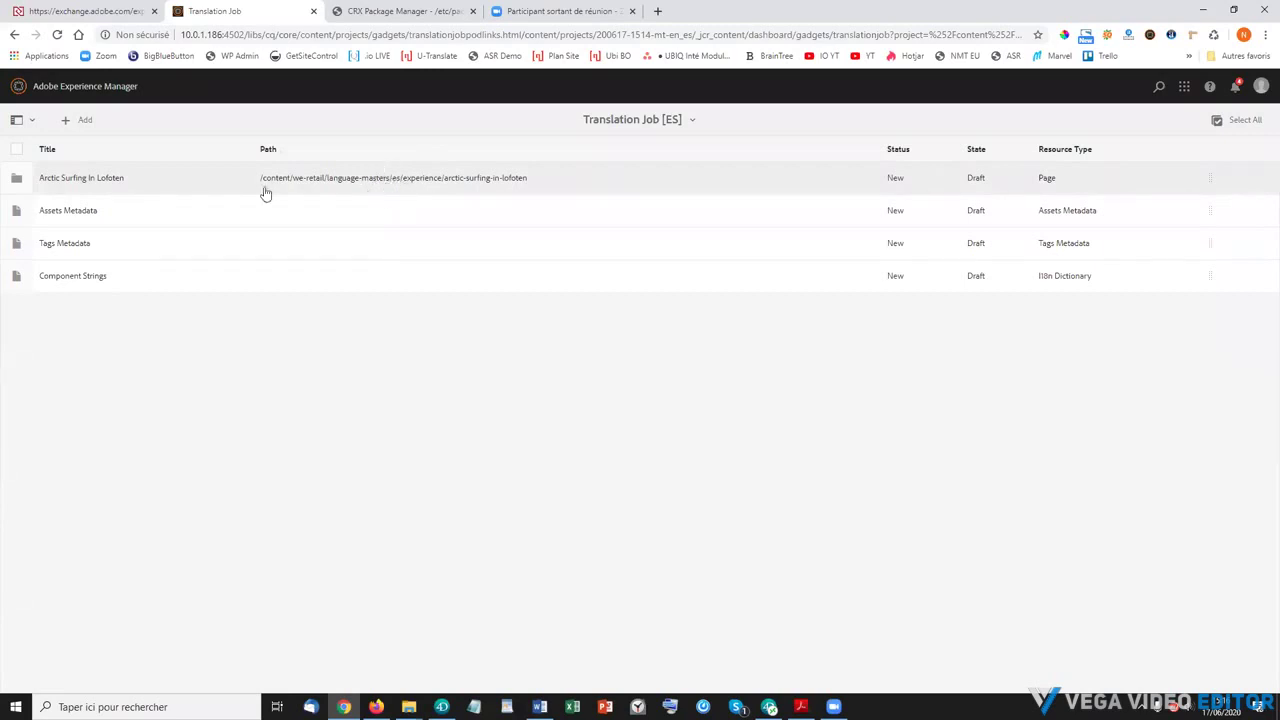
Preview the Spanish language copy of "Arctic Surfing In Lofoten" from the translation job and read through its untranslated content.
click(14, 181)
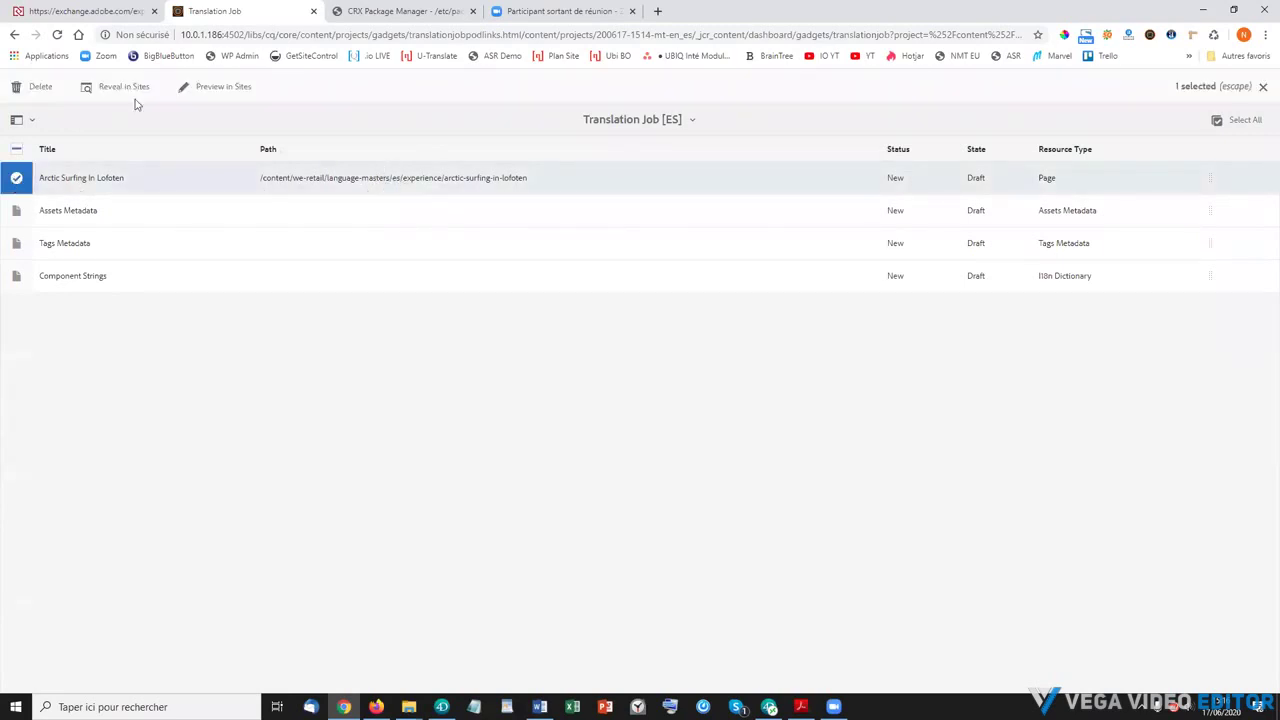
click(228, 88)
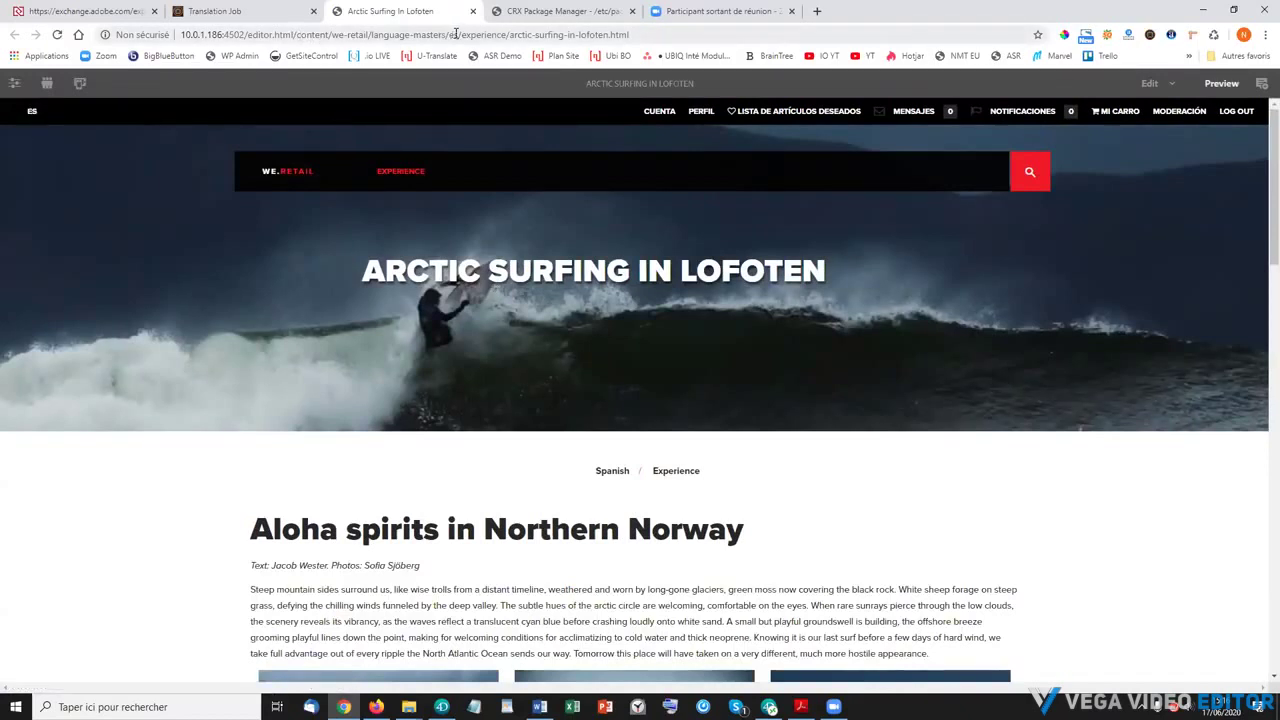
scroll(628, 440, down, 1)
scroll(669, 402, down, 2)
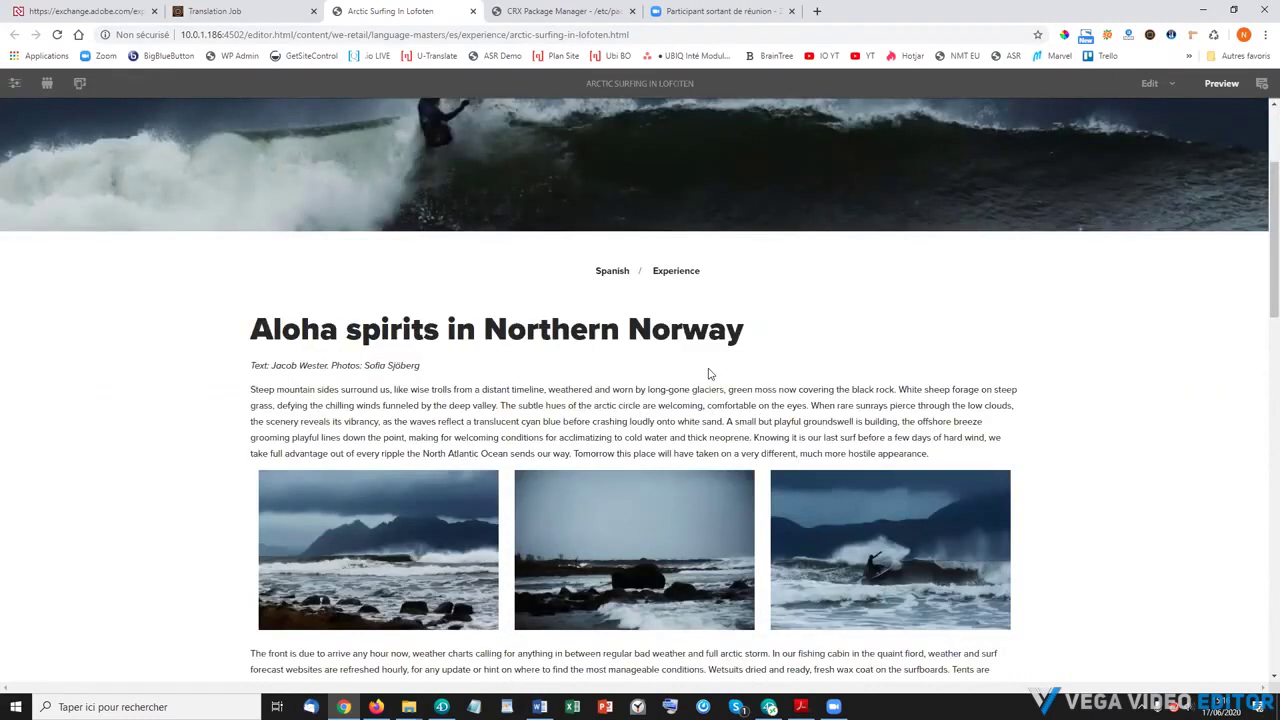
scroll(718, 377, down, 1)
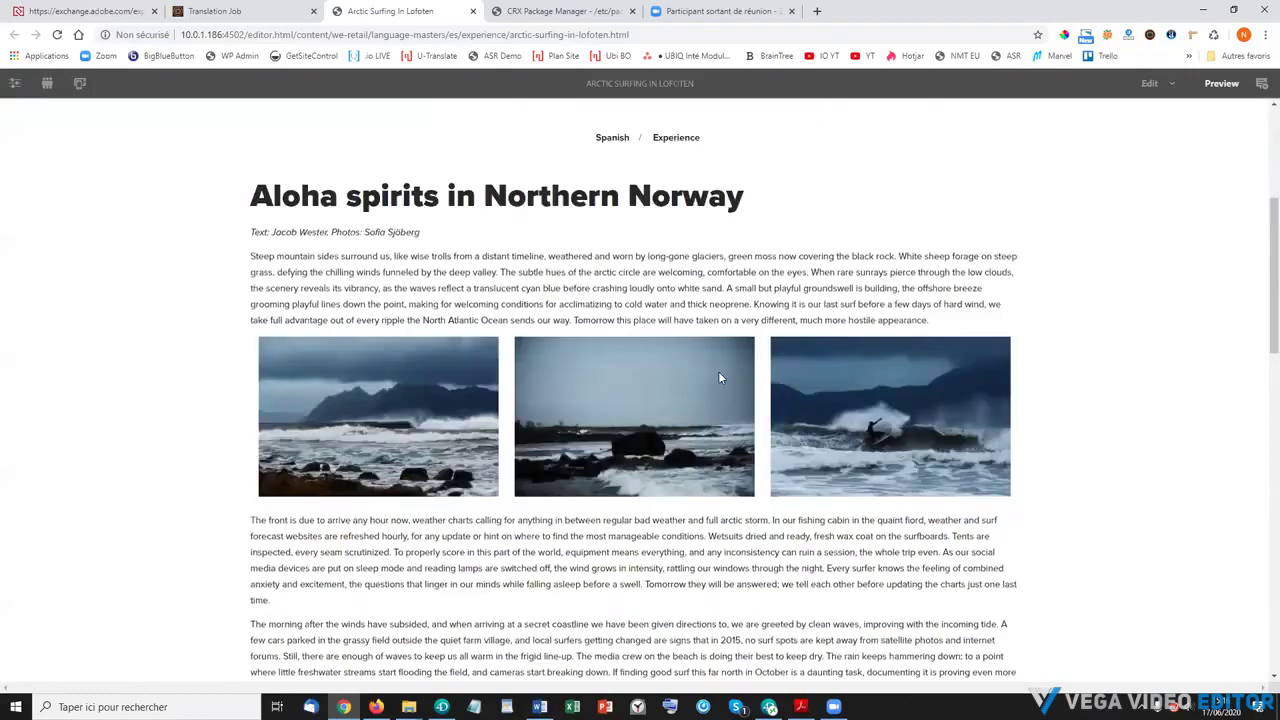
scroll(718, 371, down, 3)
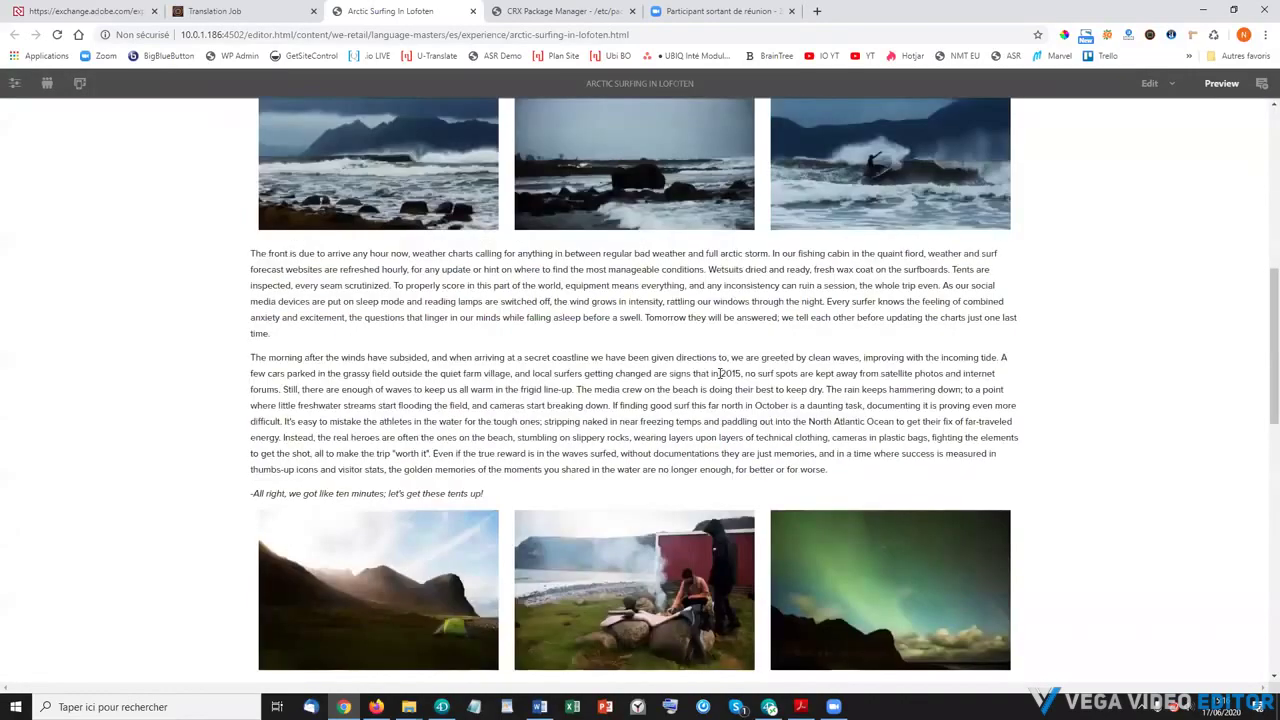
scroll(720, 373, down, 4)
scroll(690, 370, up, 7)
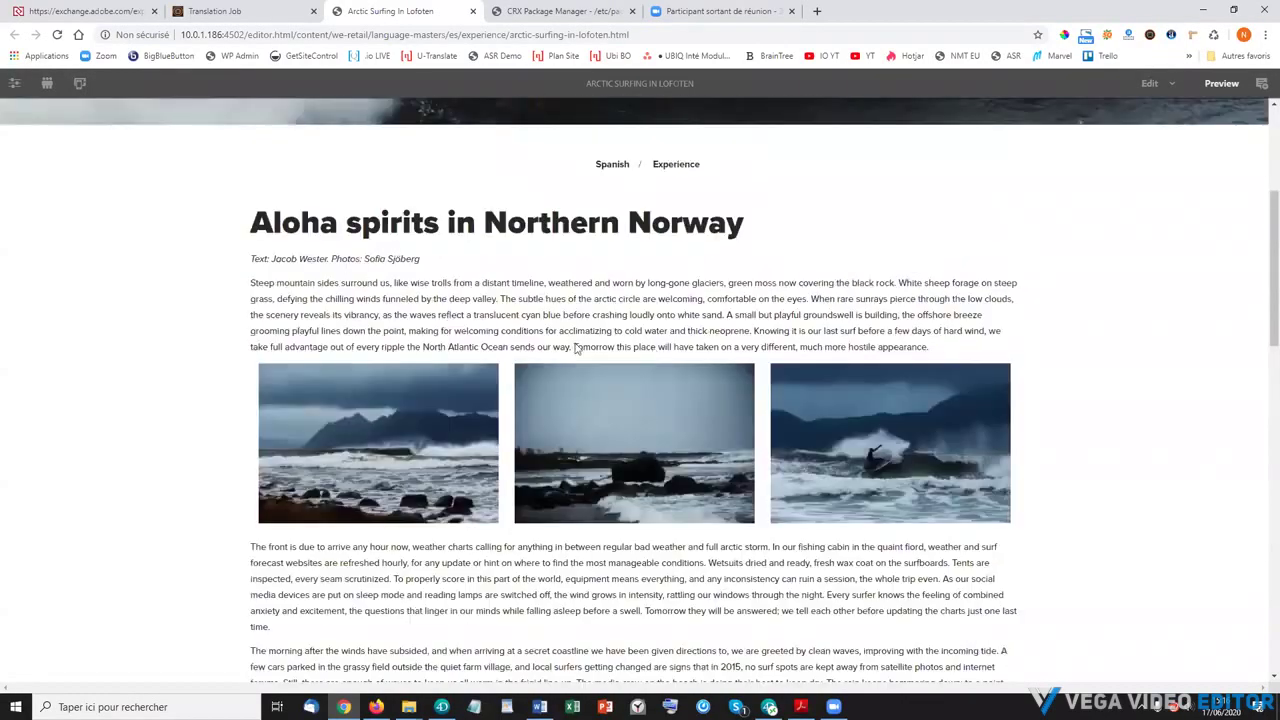
scroll(871, 443, up, 2)
scroll(794, 420, down, 5)
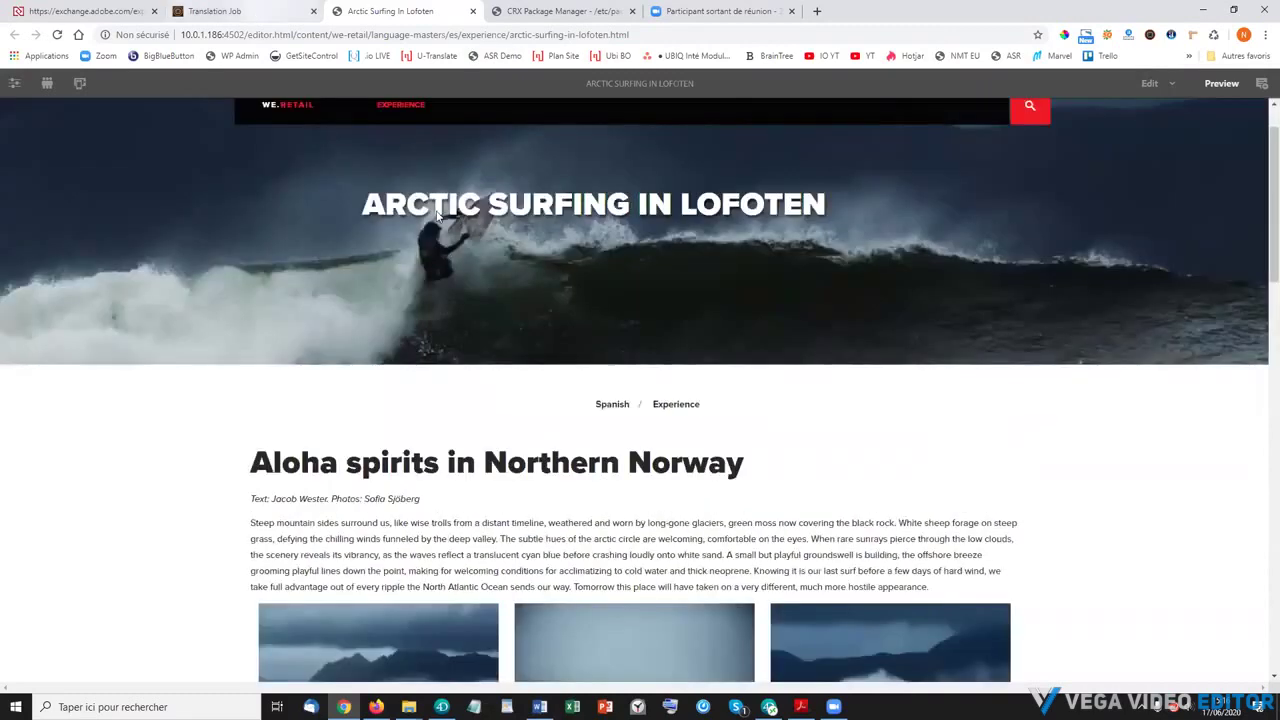
click(254, 13)
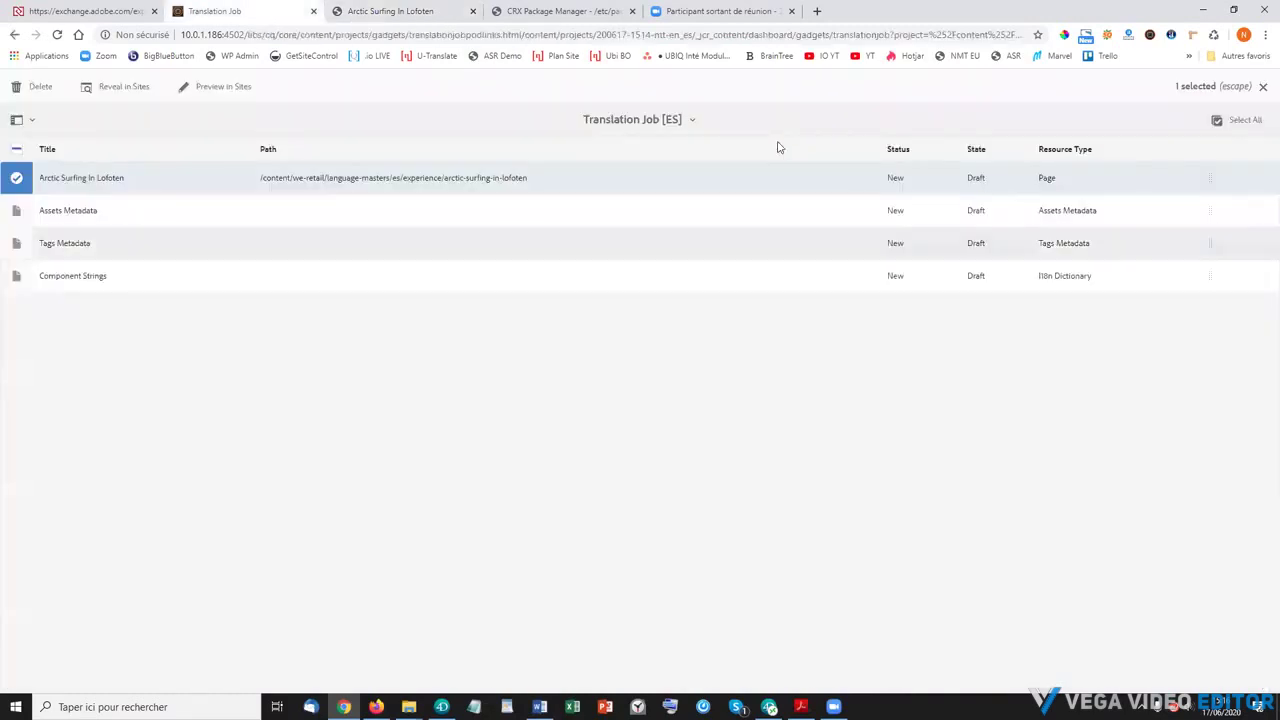
click(639, 124)
click(629, 155)
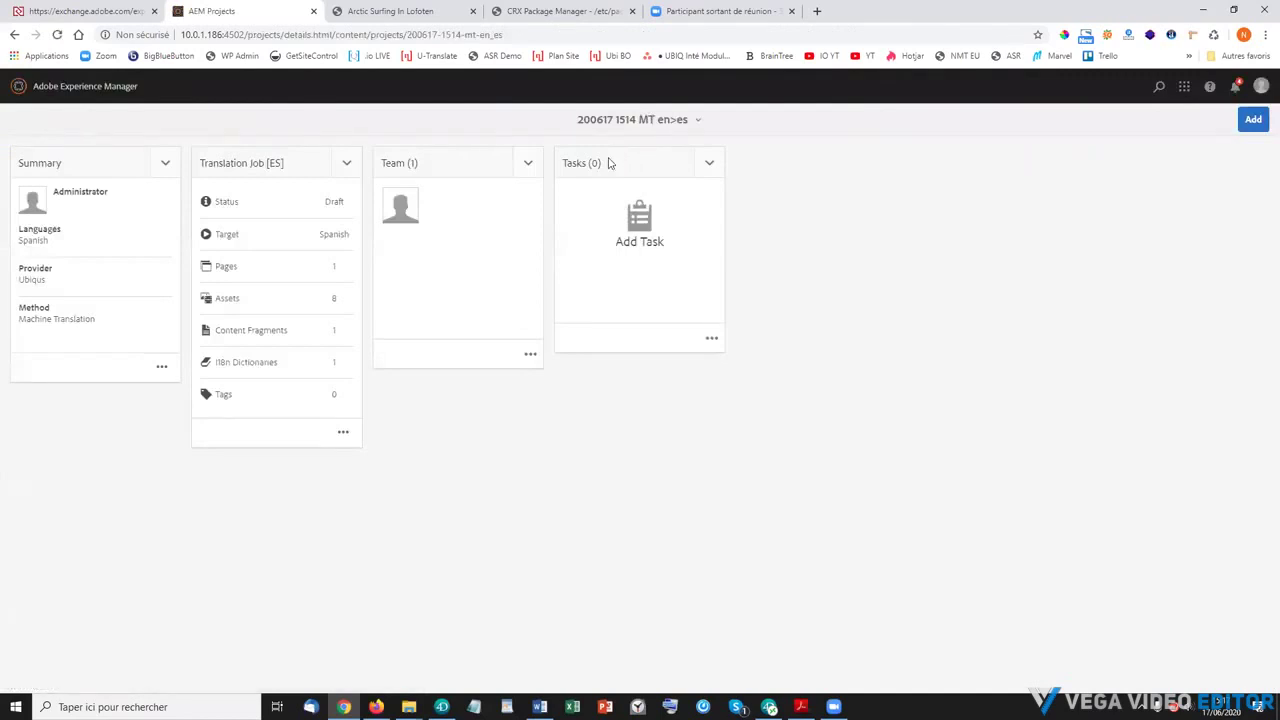
click(346, 166)
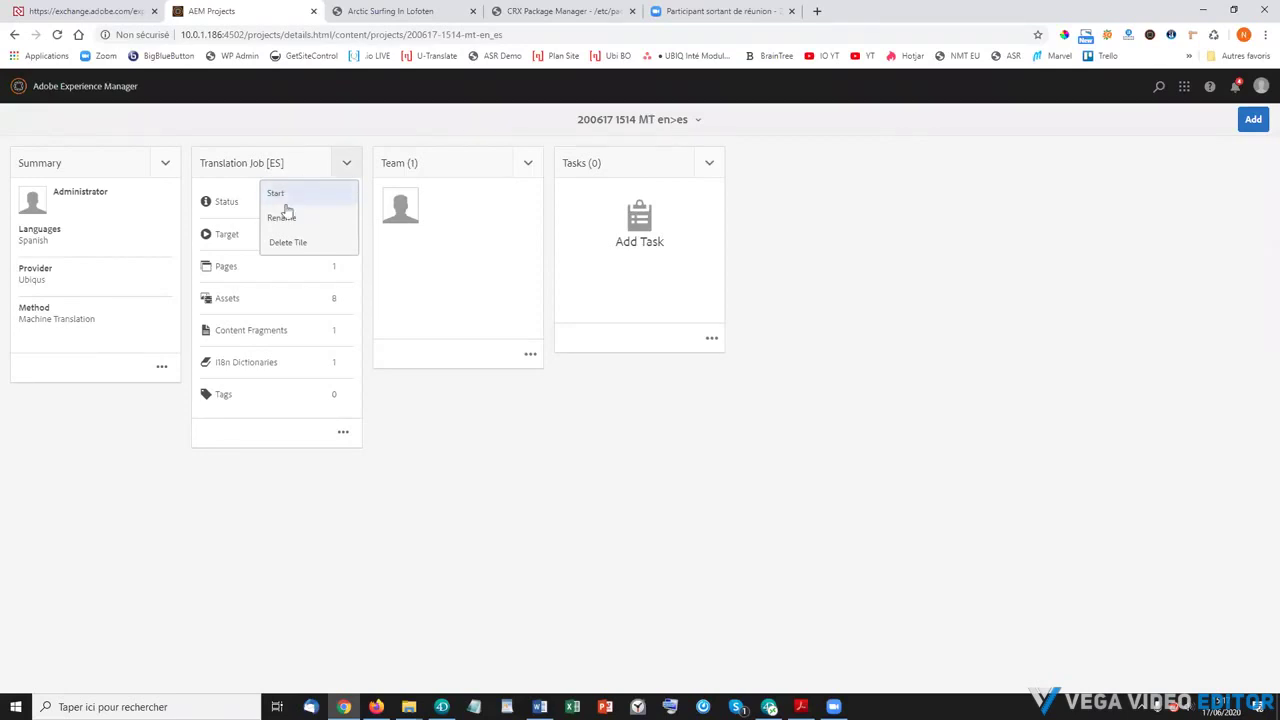
click(290, 200)
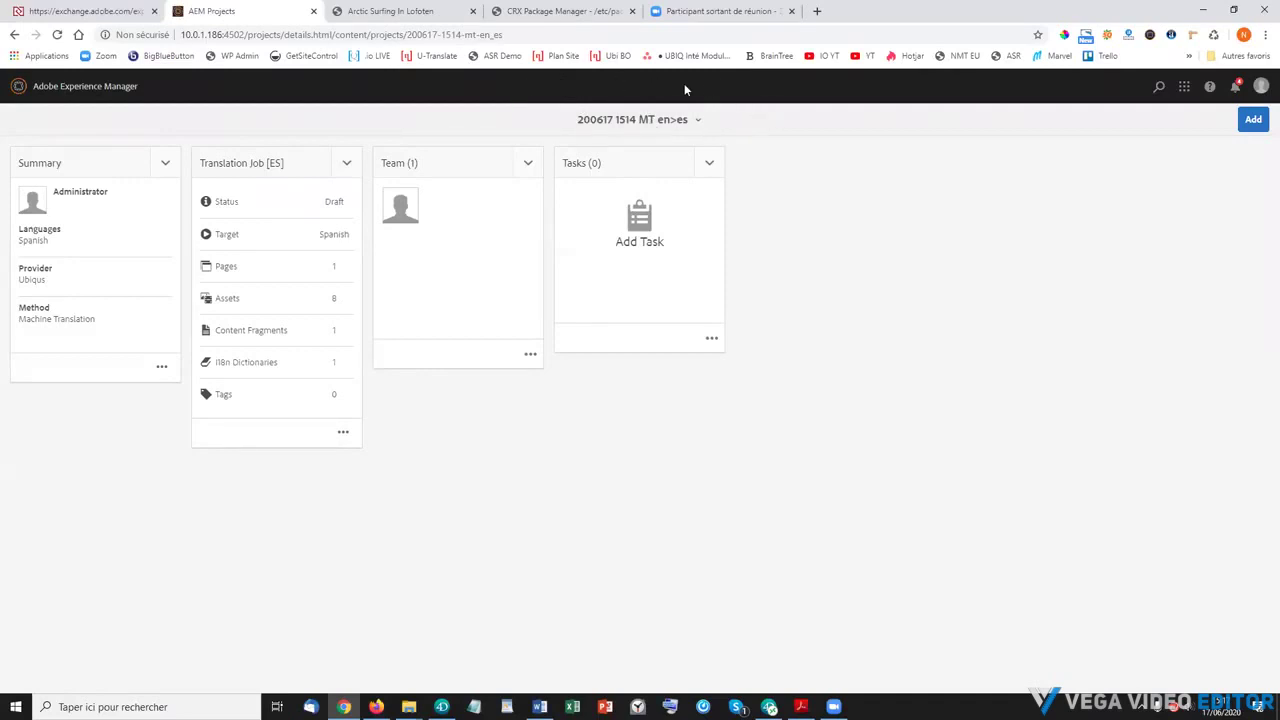
click(57, 37)
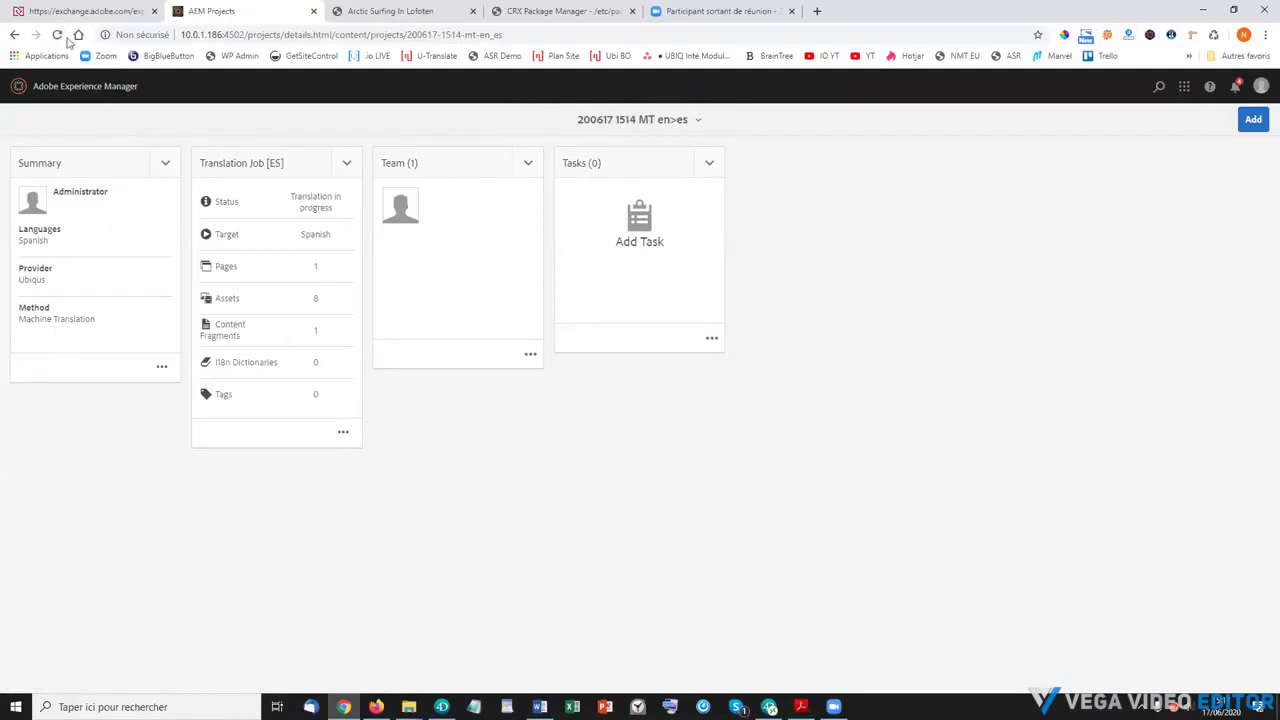
click(57, 37)
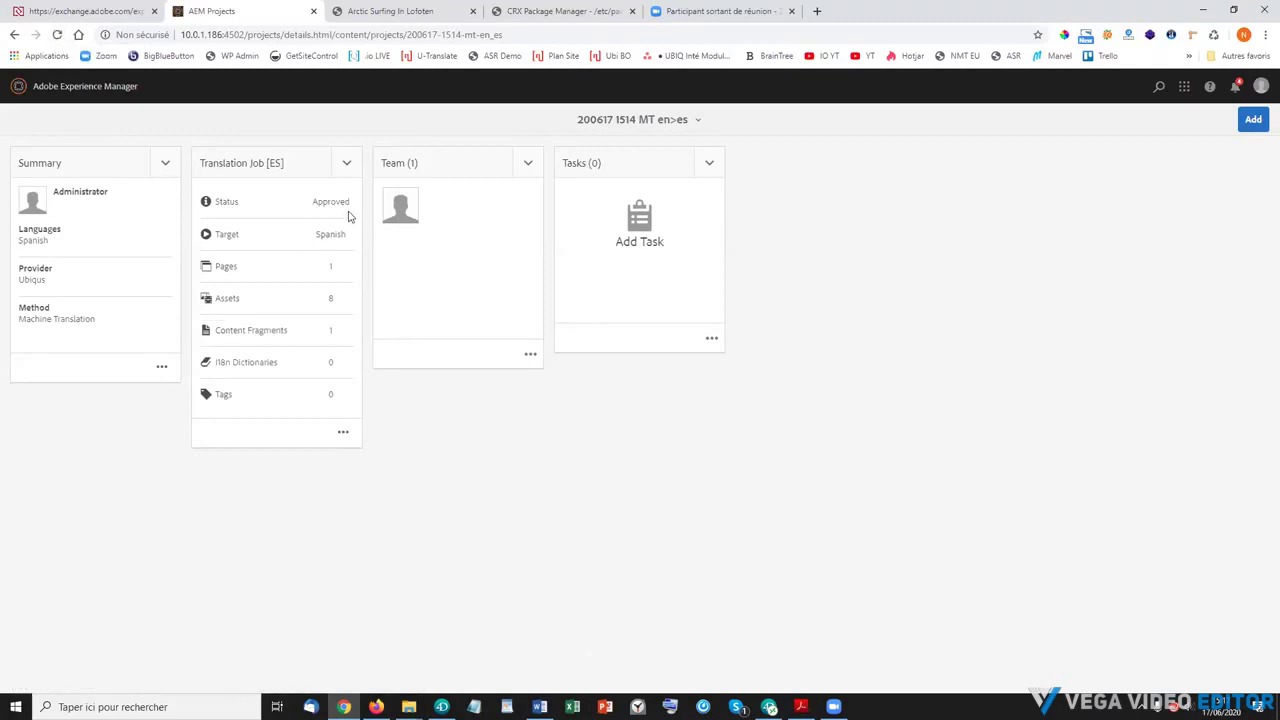
Open the Spanish translation job's contents, preview the "Arctic Surfing In Lofoten" page and read through the translated text.
click(344, 434)
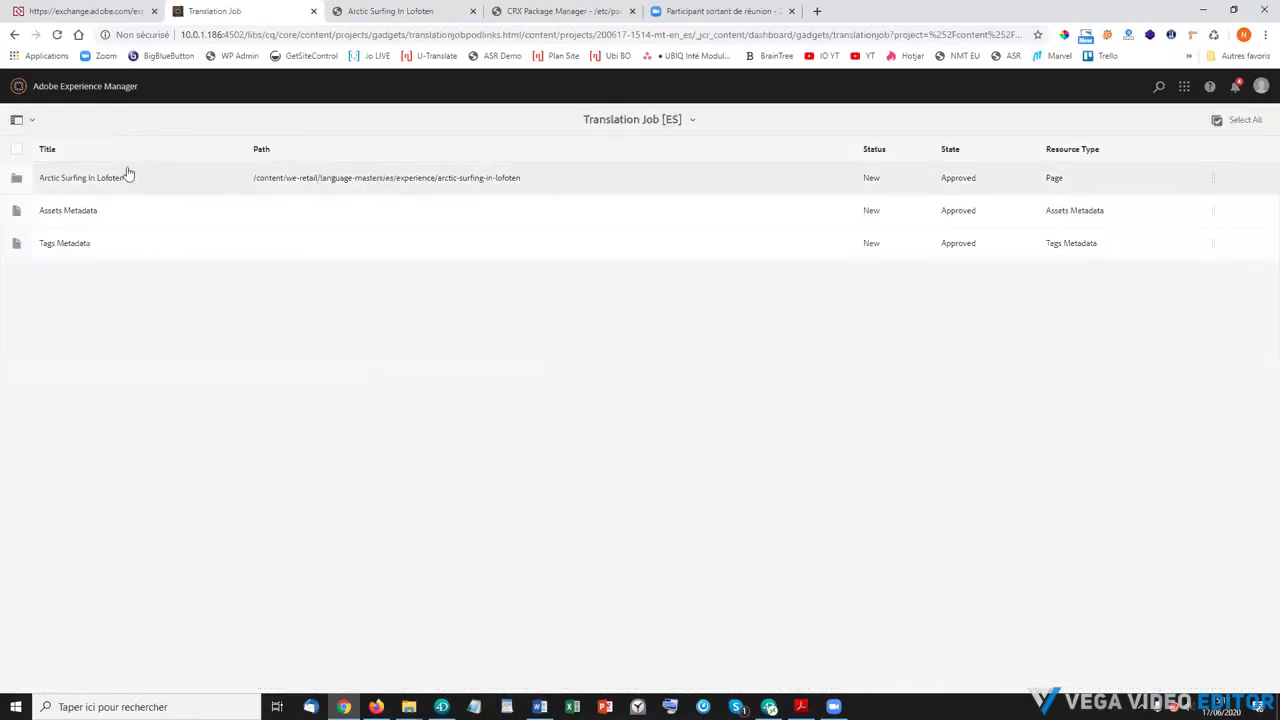
click(20, 185)
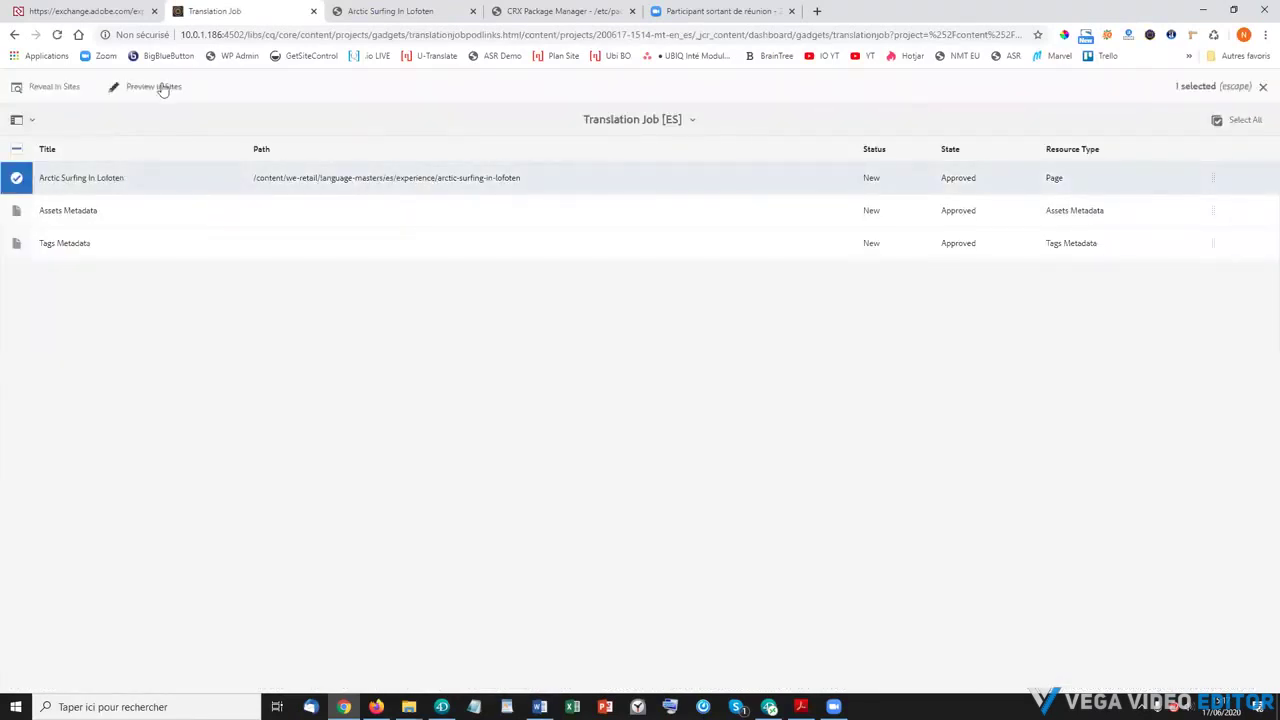
click(163, 88)
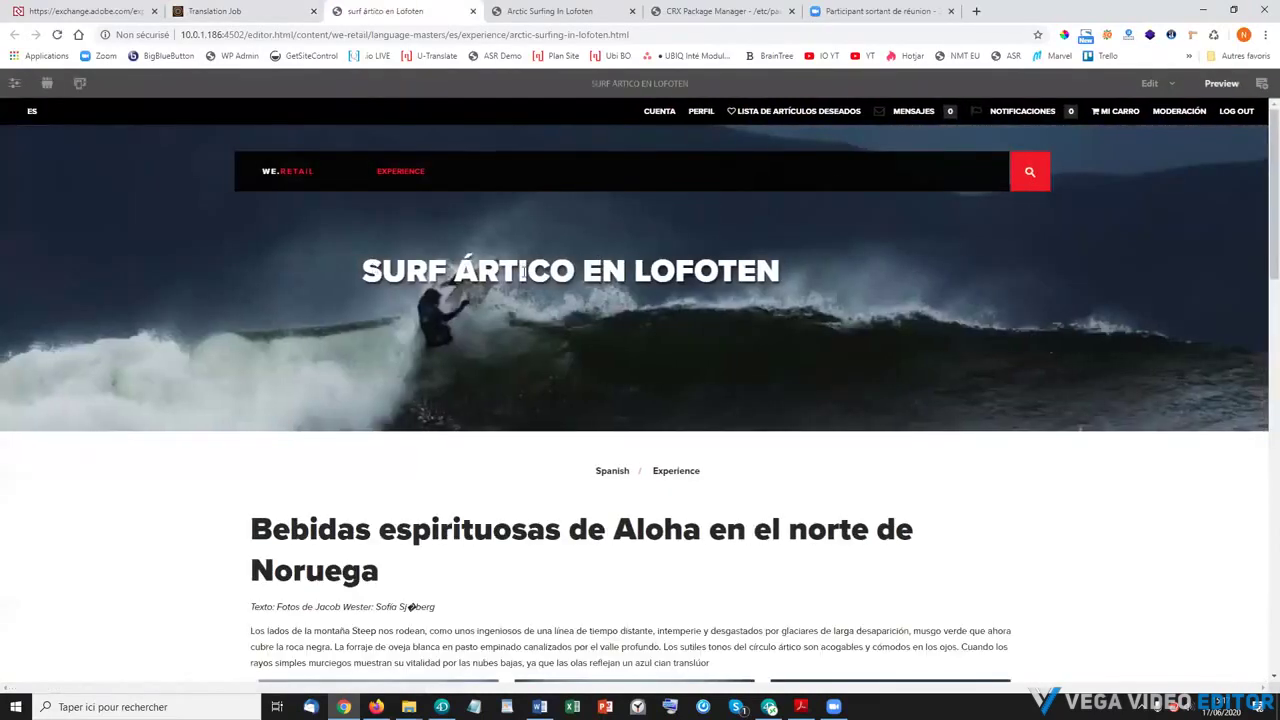
scroll(551, 268, down, 2)
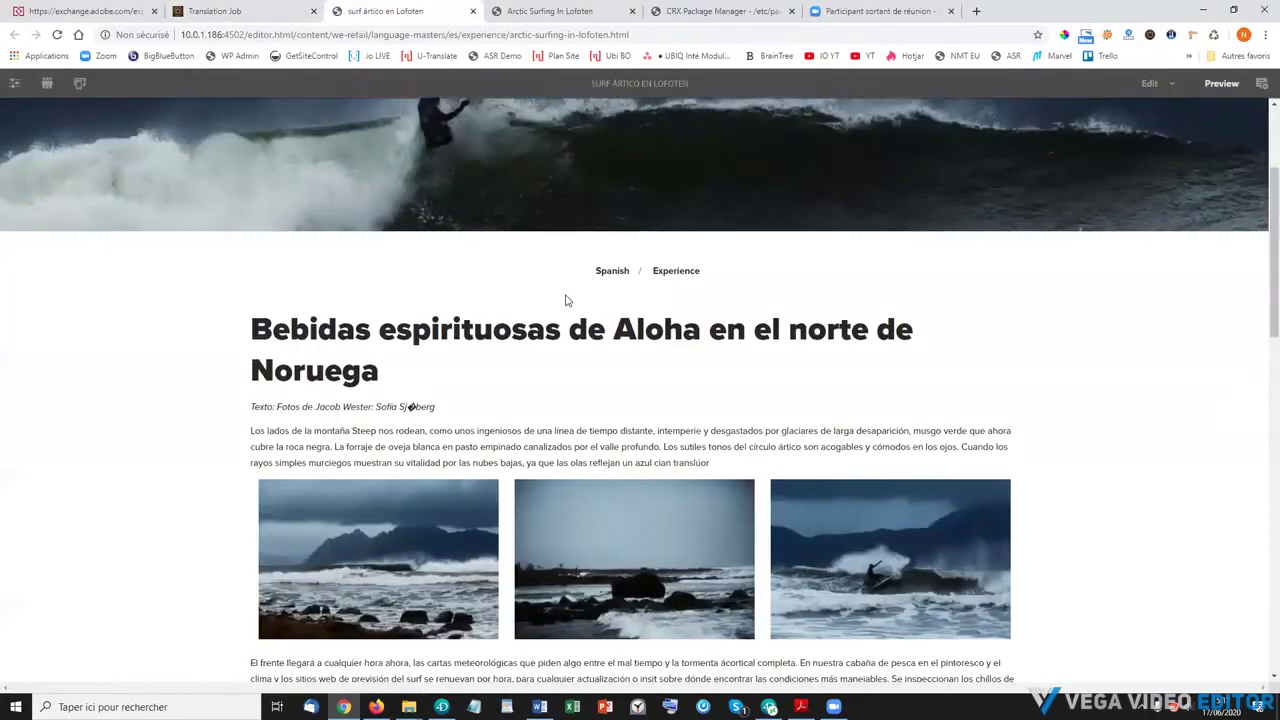
scroll(565, 300, down, 1)
scroll(627, 258, up, 3)
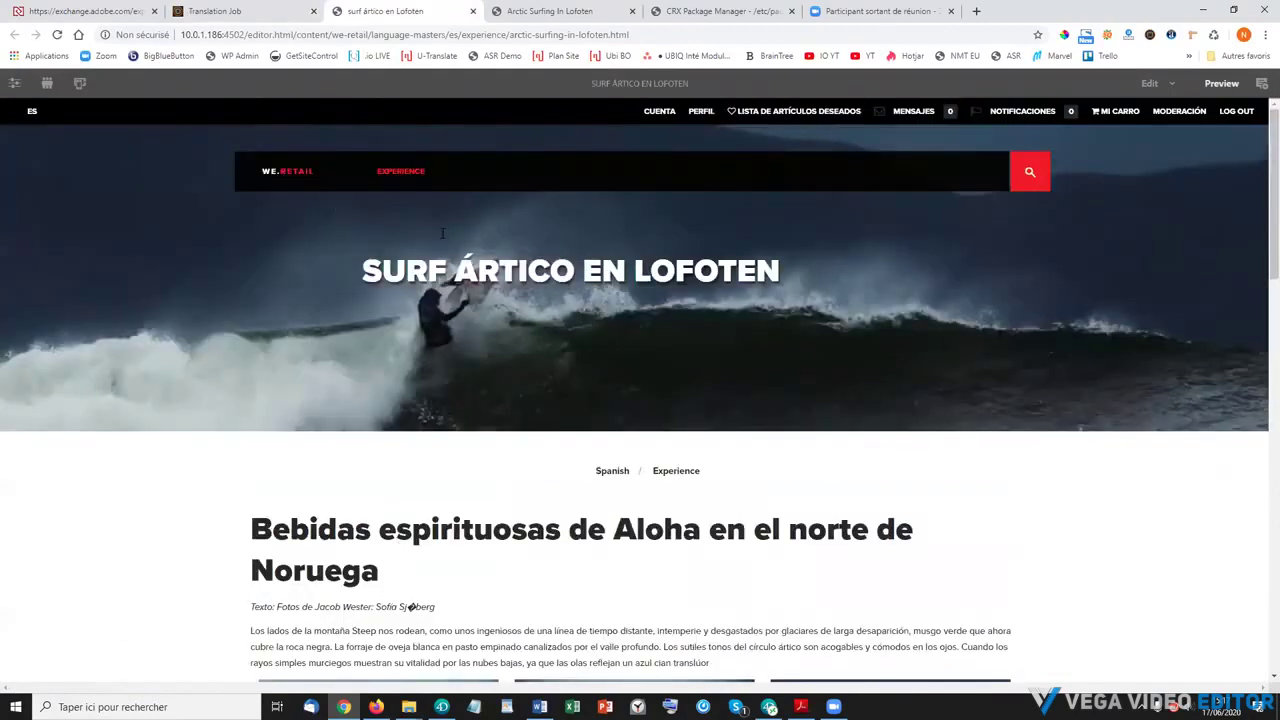
scroll(506, 259, down, 1)
scroll(560, 325, down, 4)
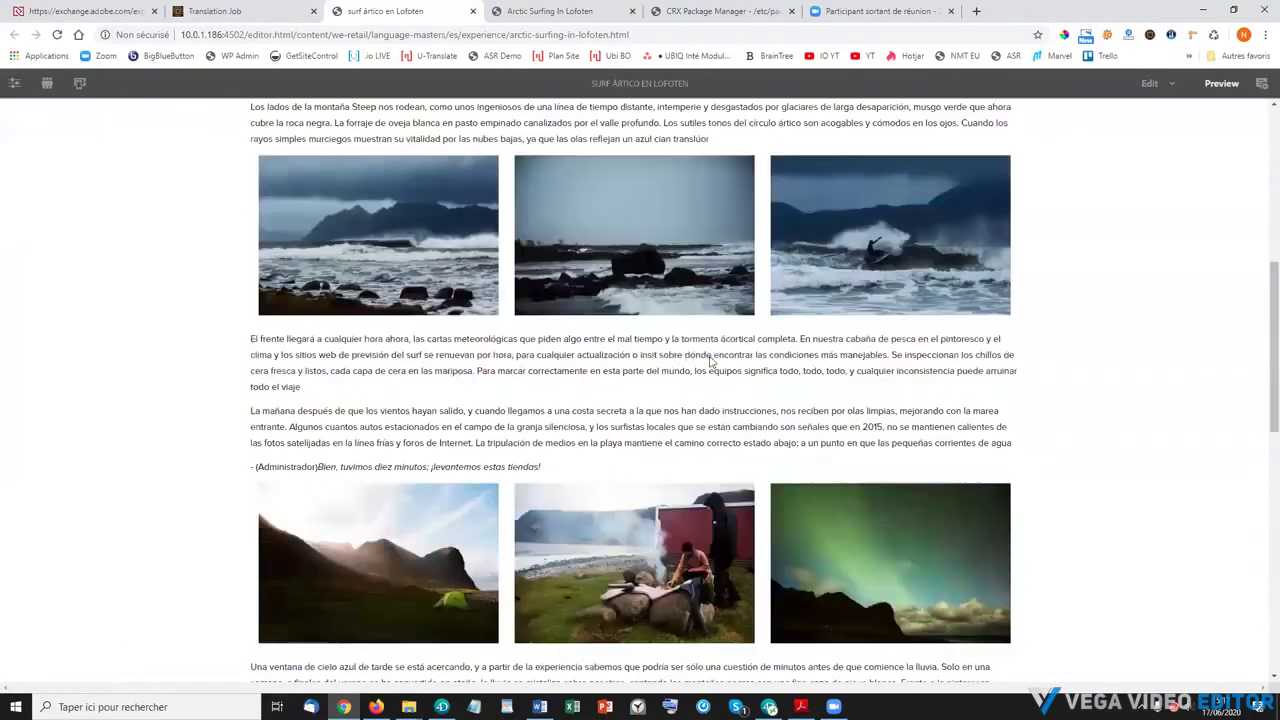
scroll(711, 362, down, 4)
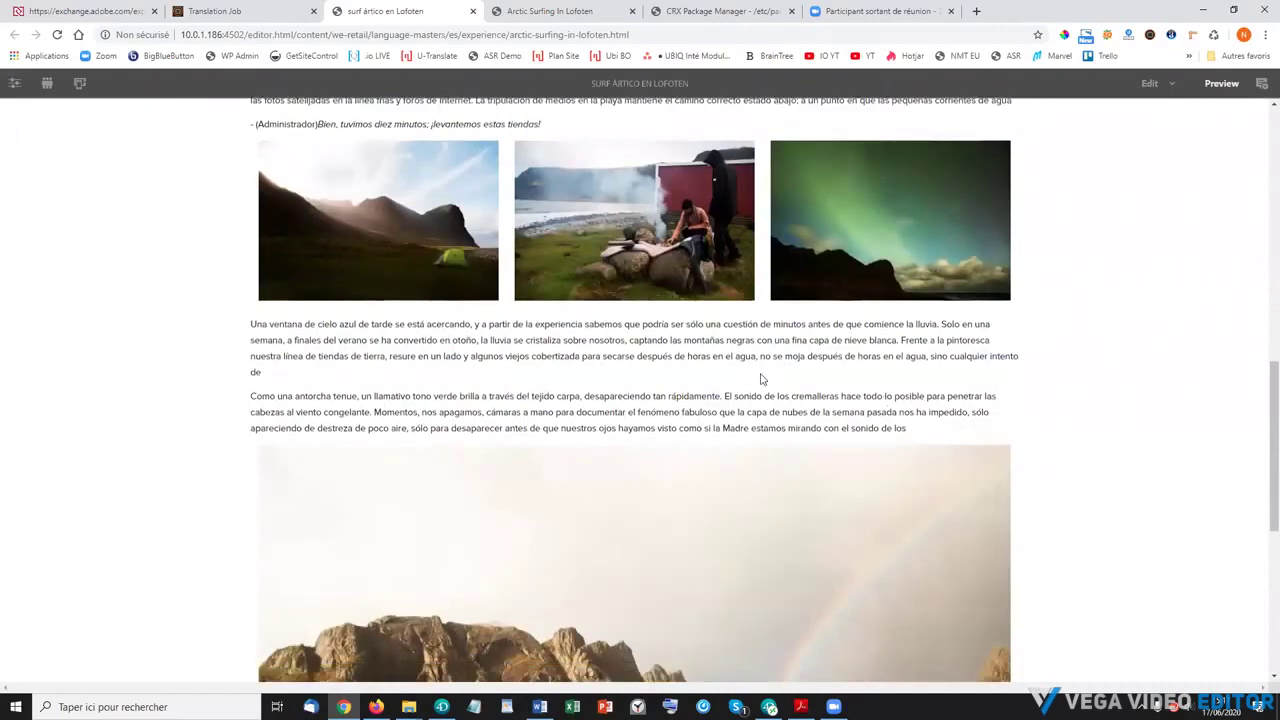
scroll(760, 370, down, 2)
scroll(705, 320, up, 3)
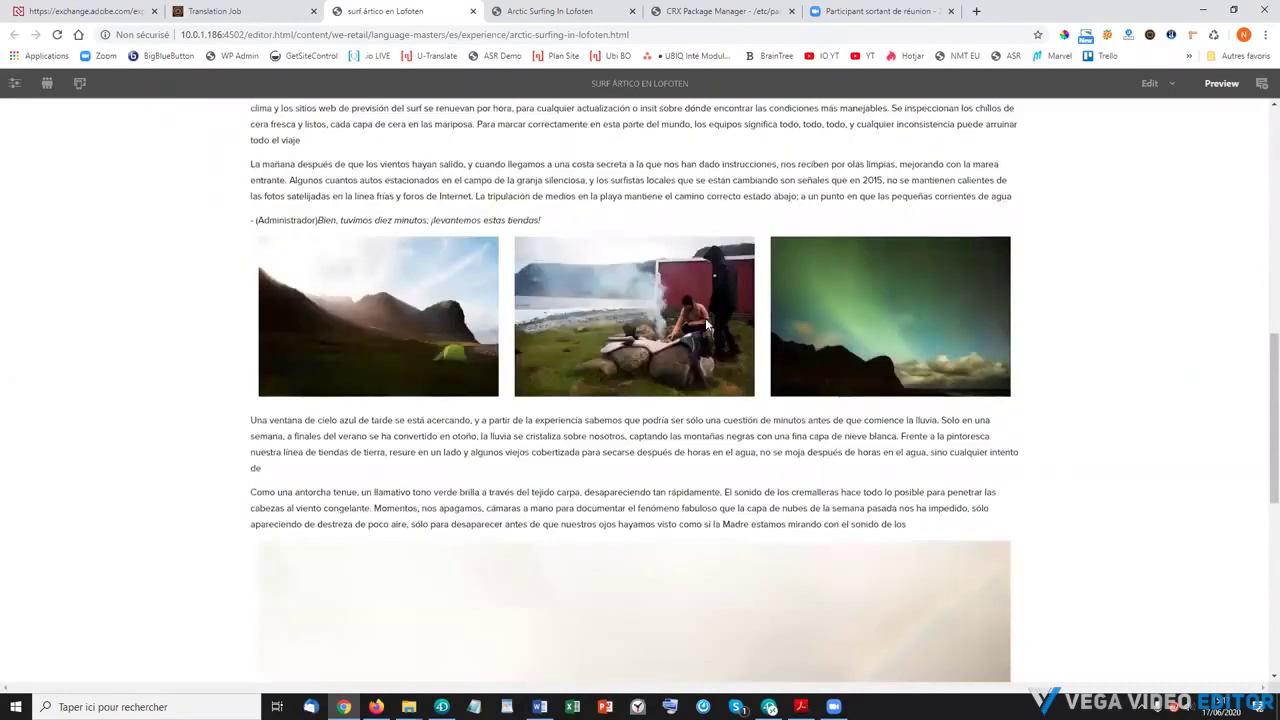
scroll(705, 318, up, 7)
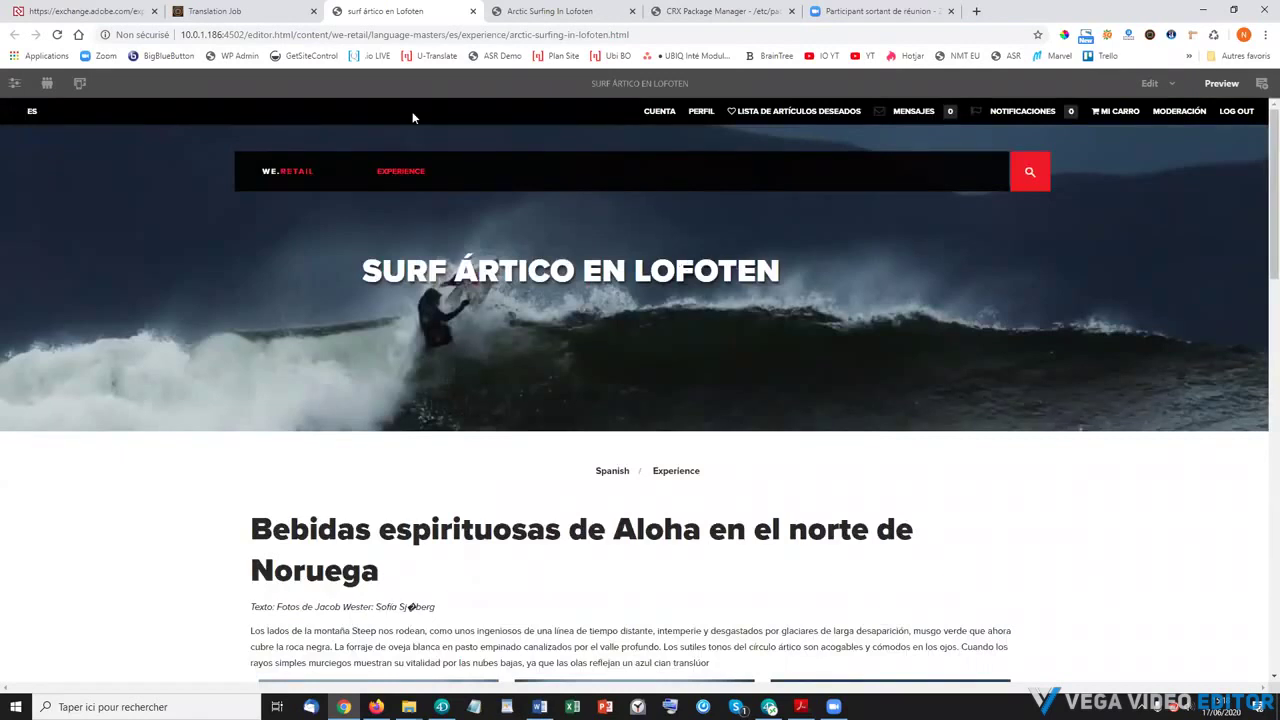
click(246, 14)
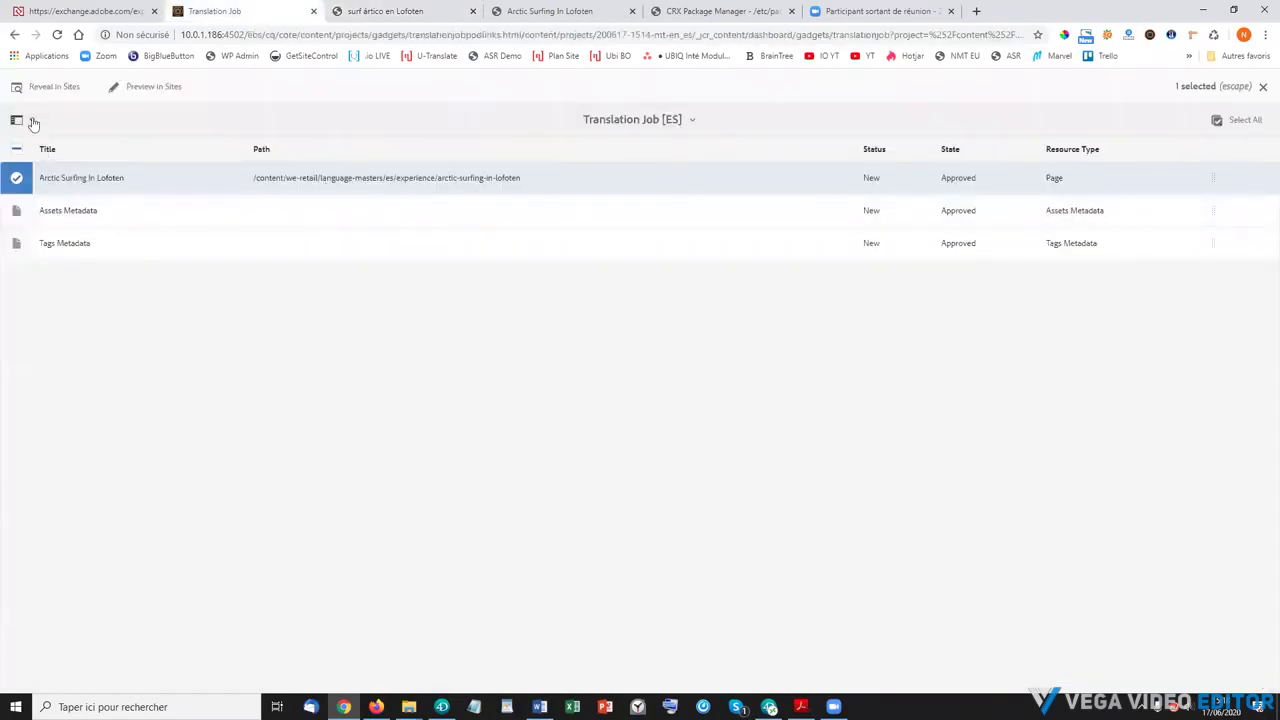
click(14, 35)
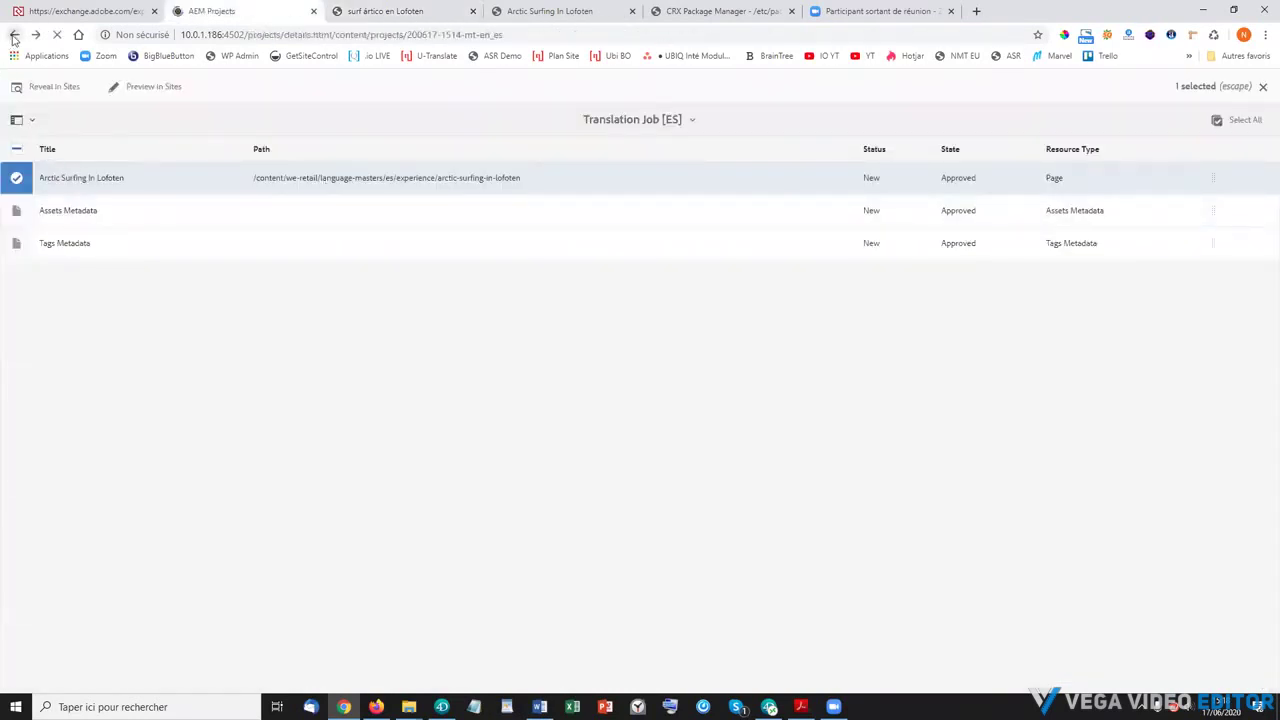
click(97, 87)
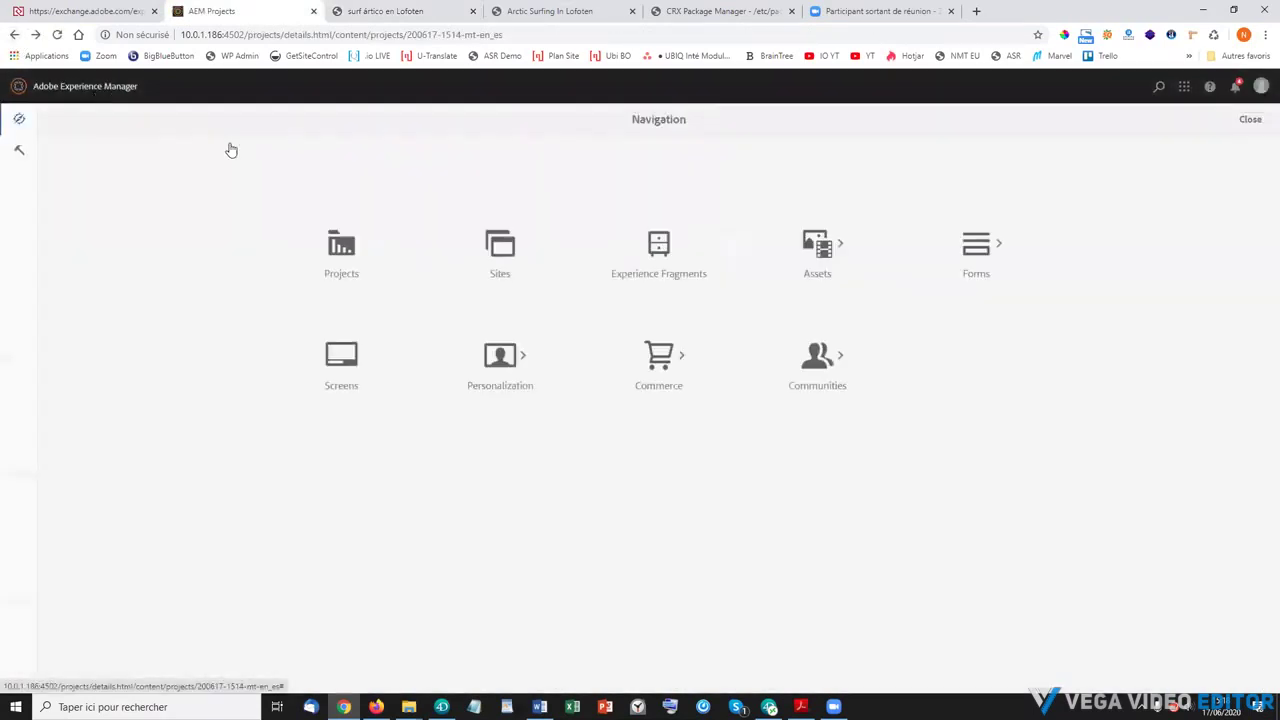
click(341, 250)
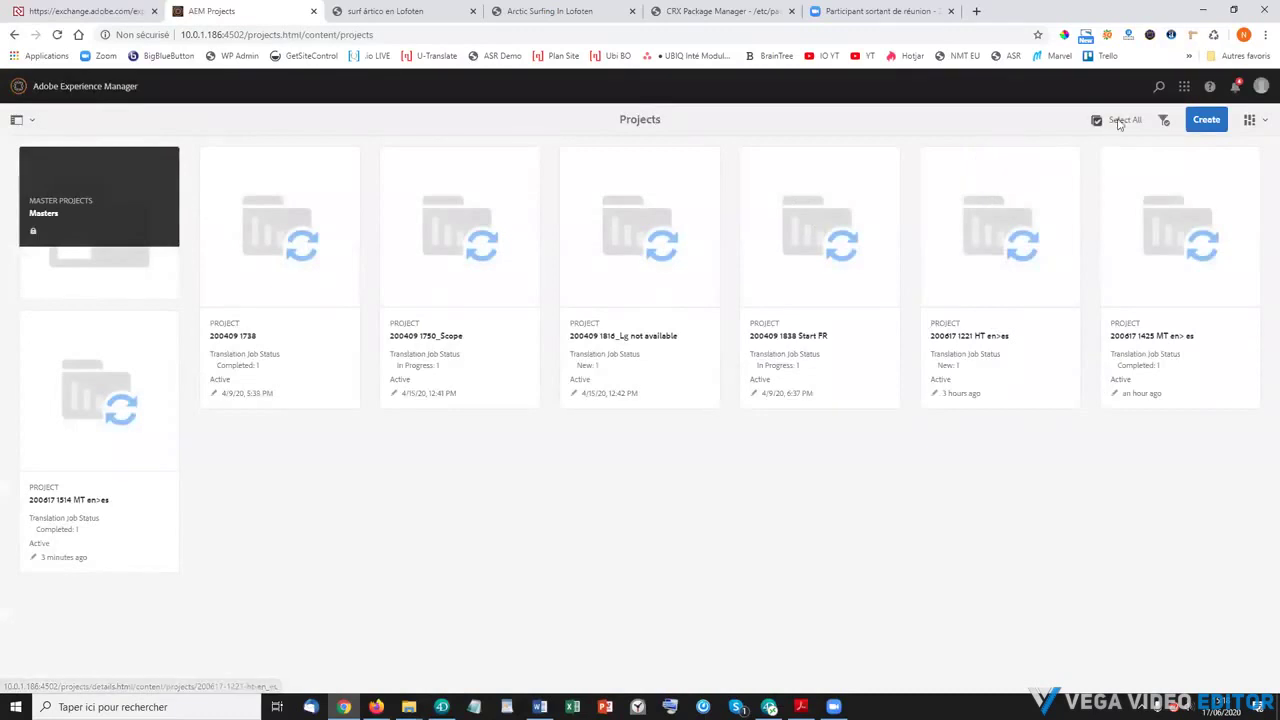
click(1206, 120)
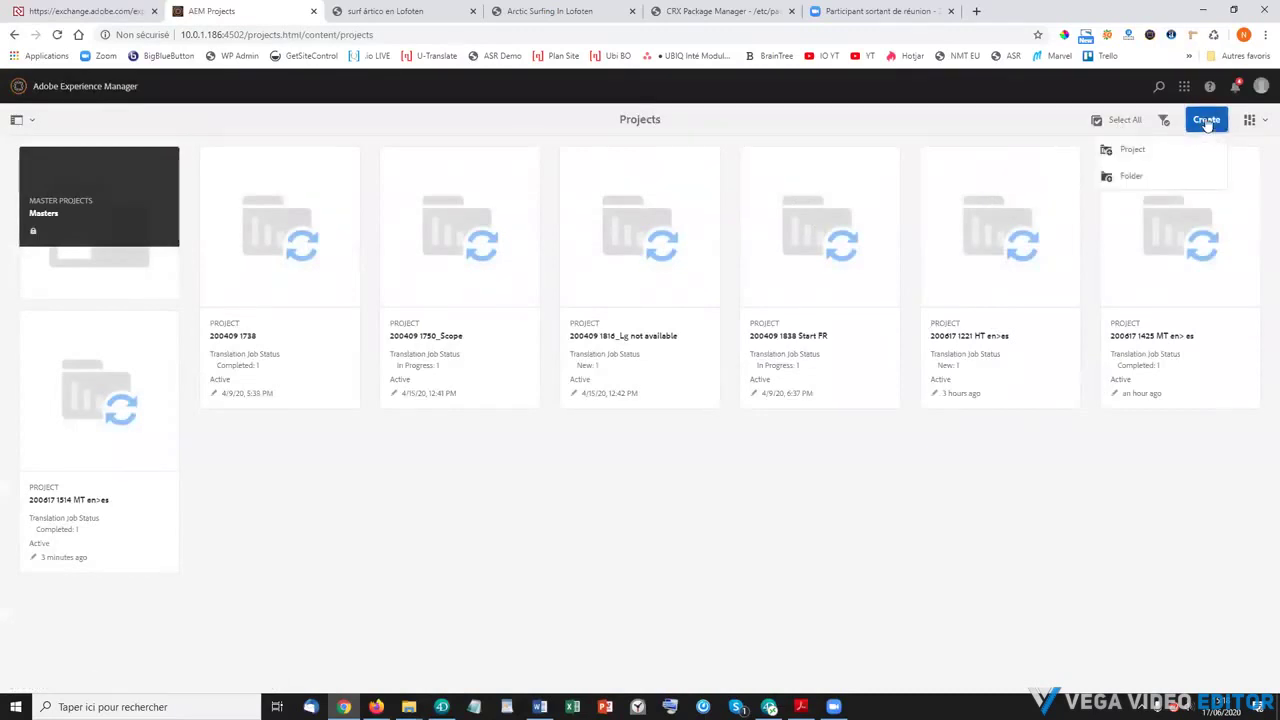
click(1134, 150)
click(286, 219)
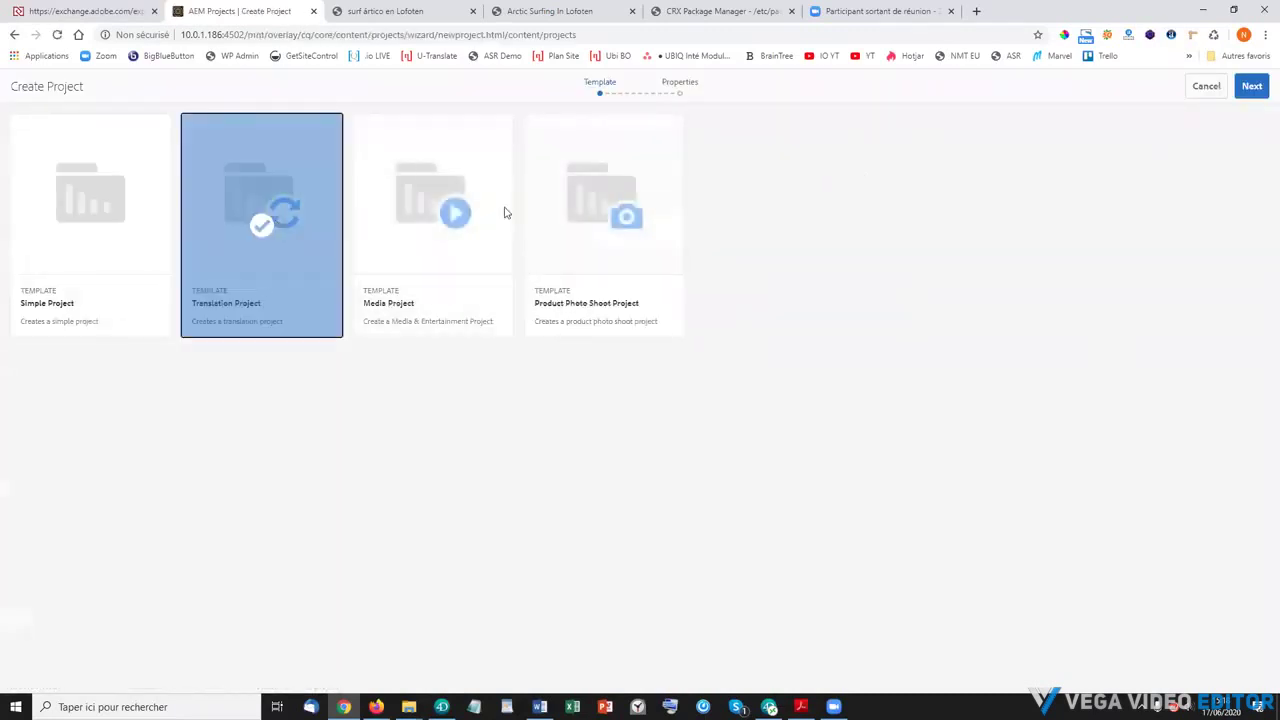
click(1252, 88)
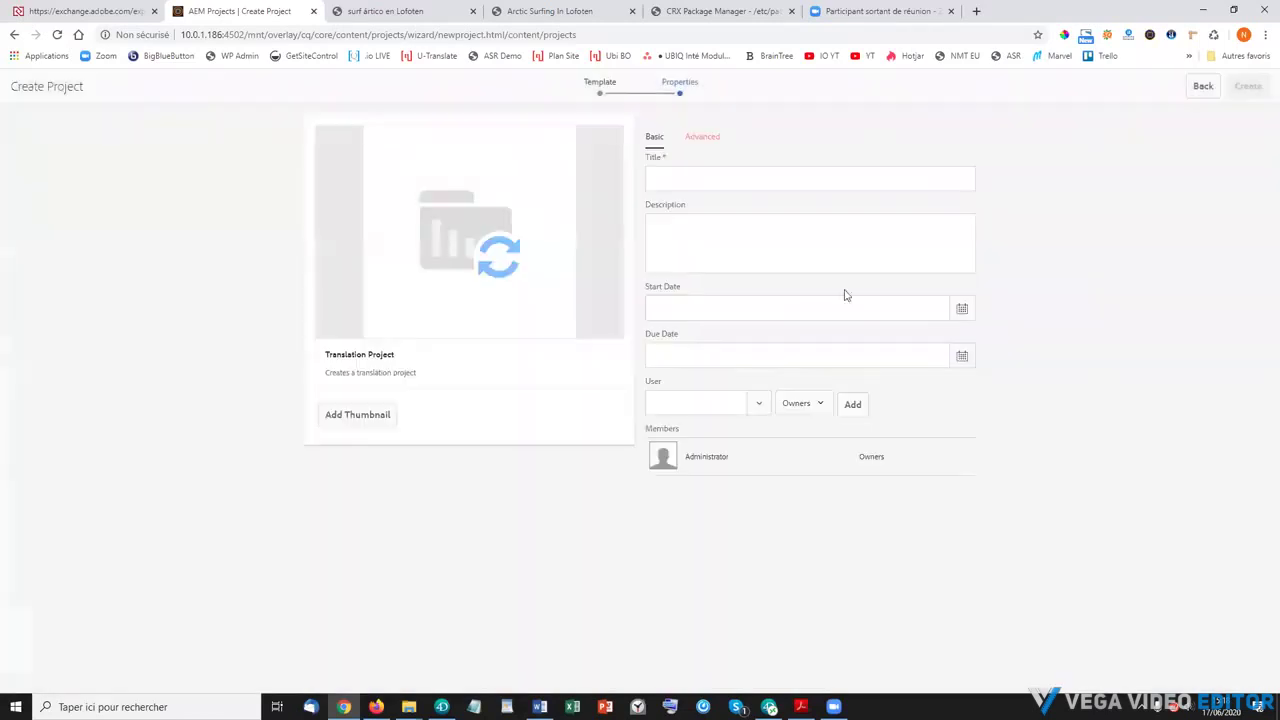
click(742, 177)
text(200617 1518 HT)
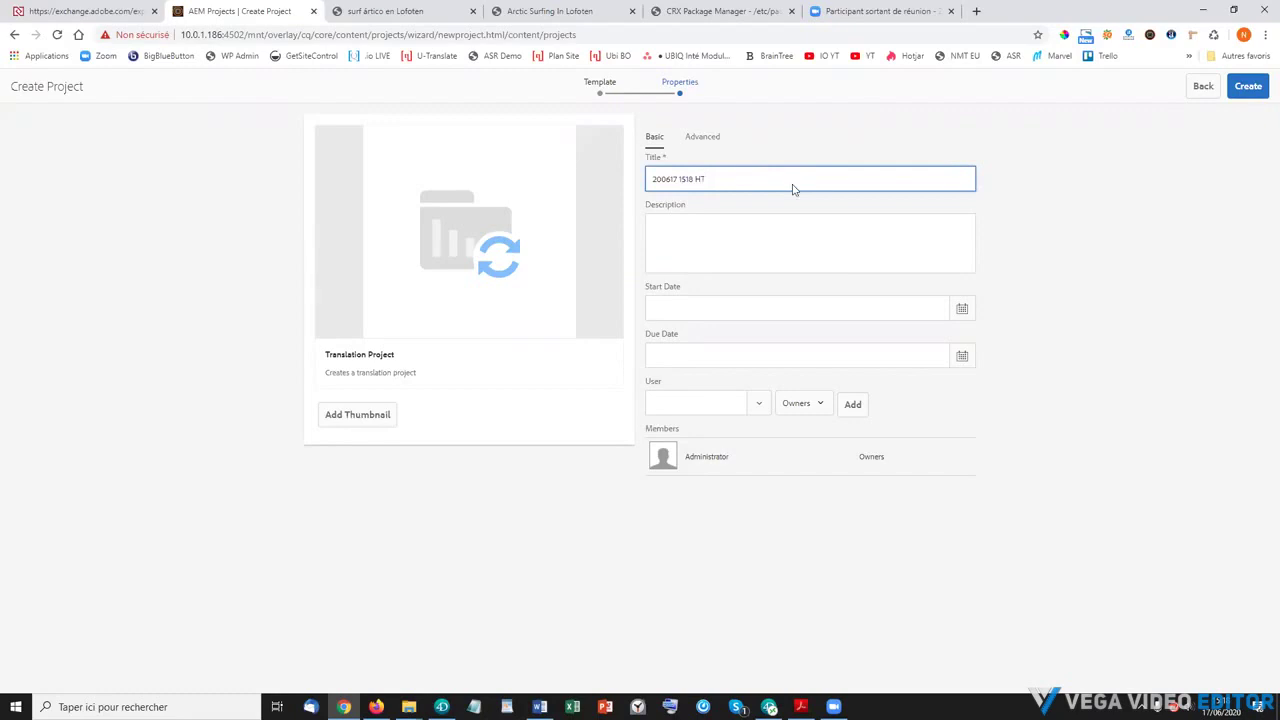
Set the target language to Spanish (es) and the translation method to Human Translation, and create the project.
click(701, 136)
click(678, 277)
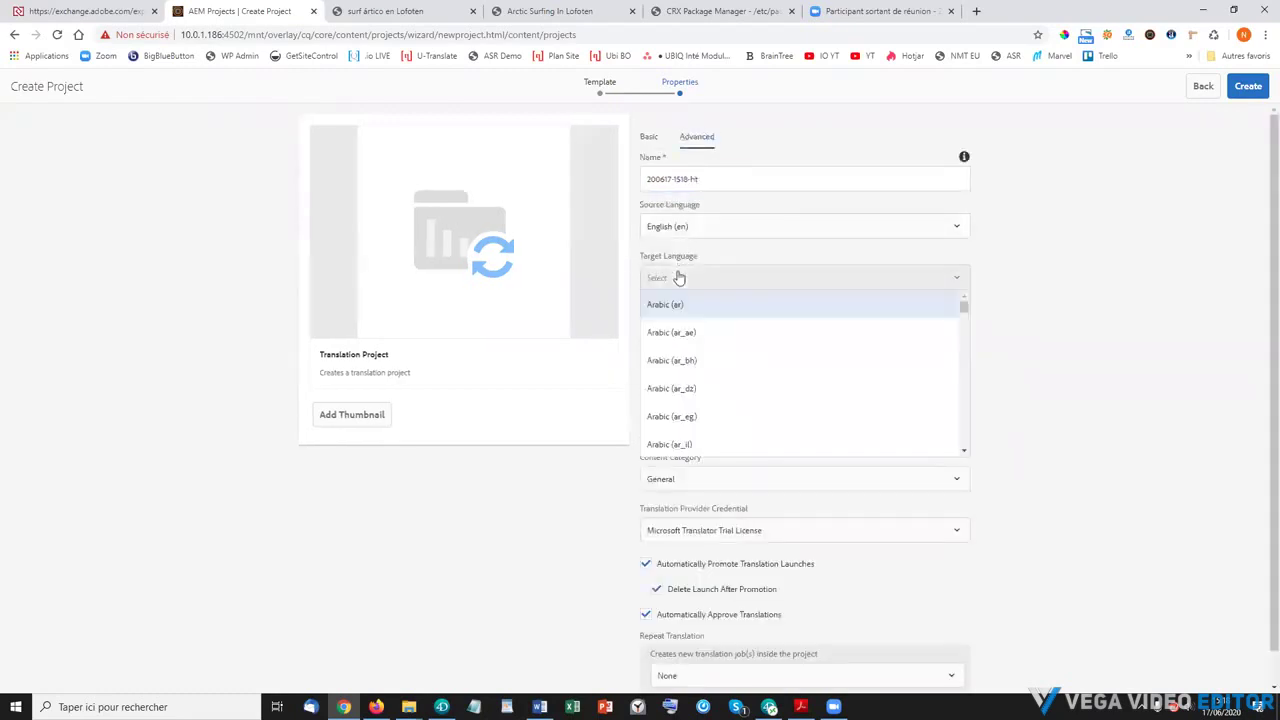
key(s)
key(Return)
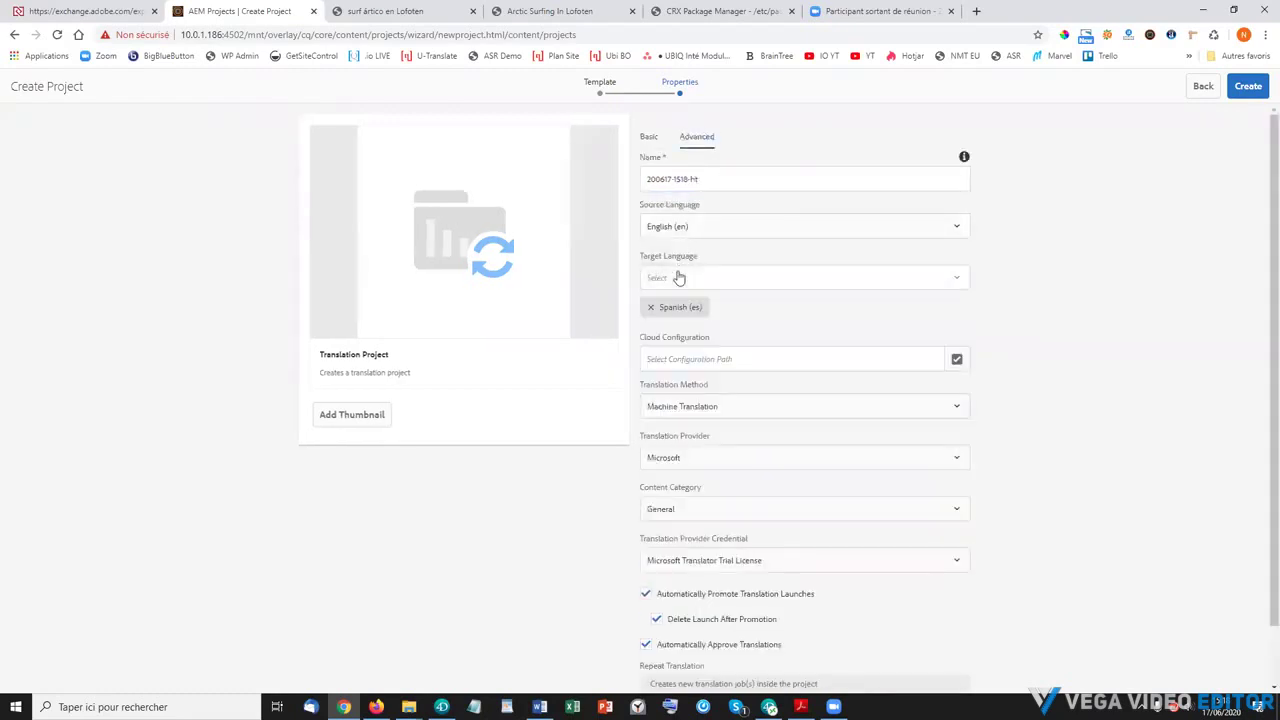
click(697, 408)
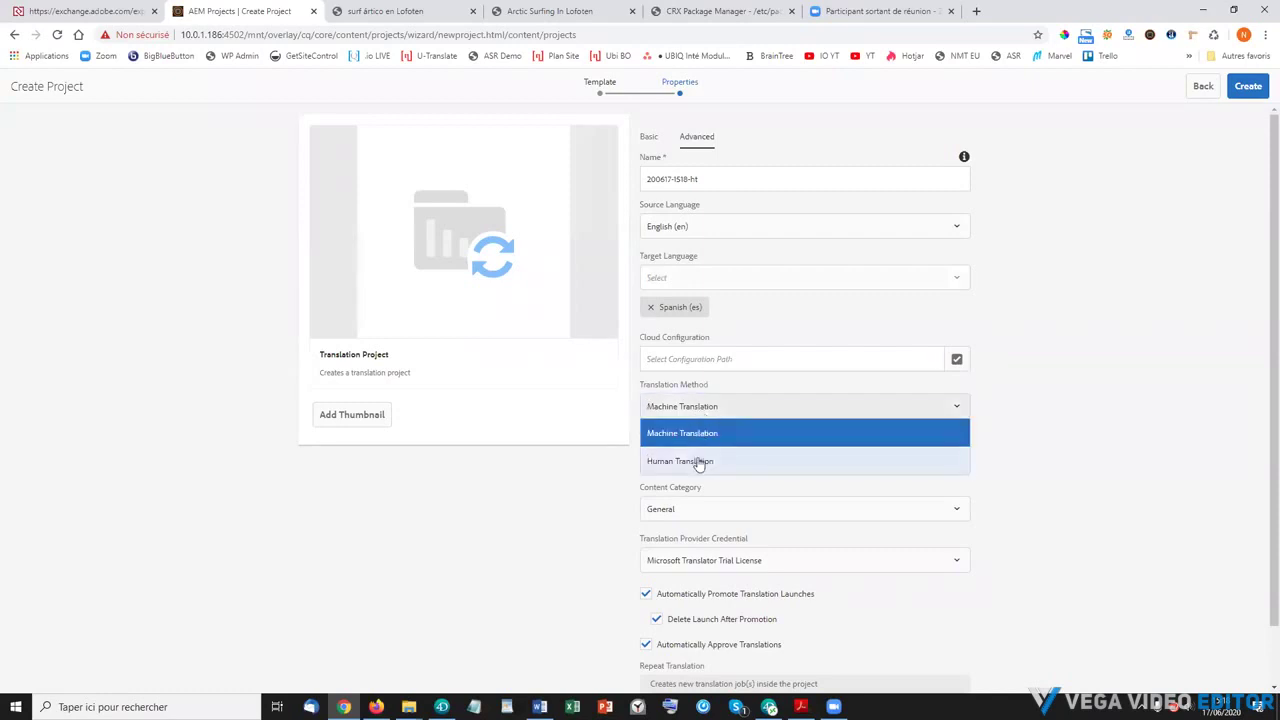
click(697, 458)
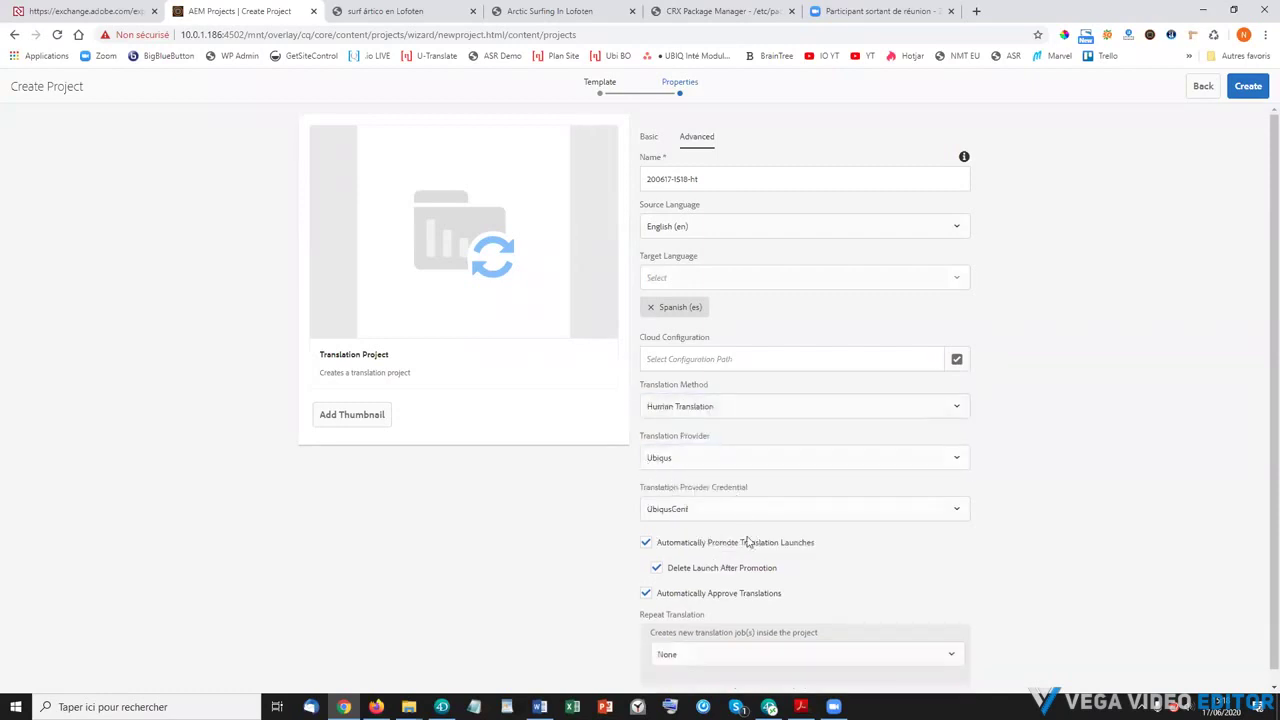
click(1248, 88)
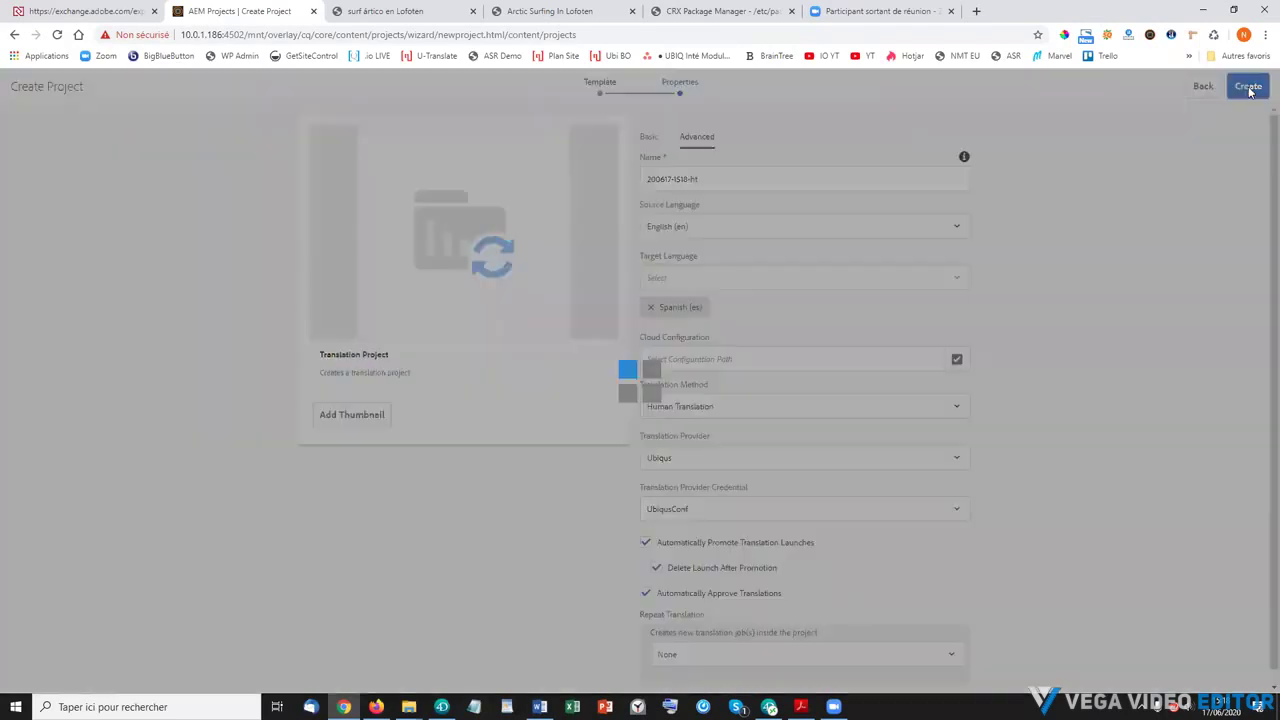
click(717, 415)
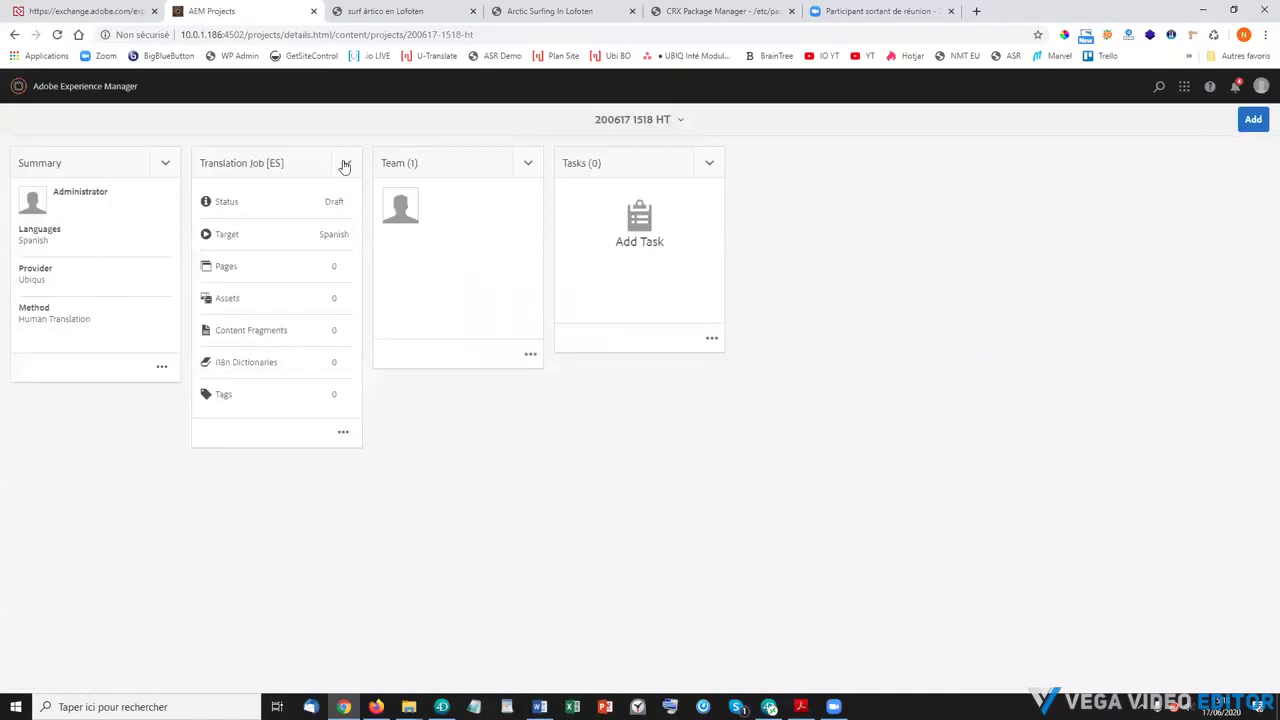
click(346, 163)
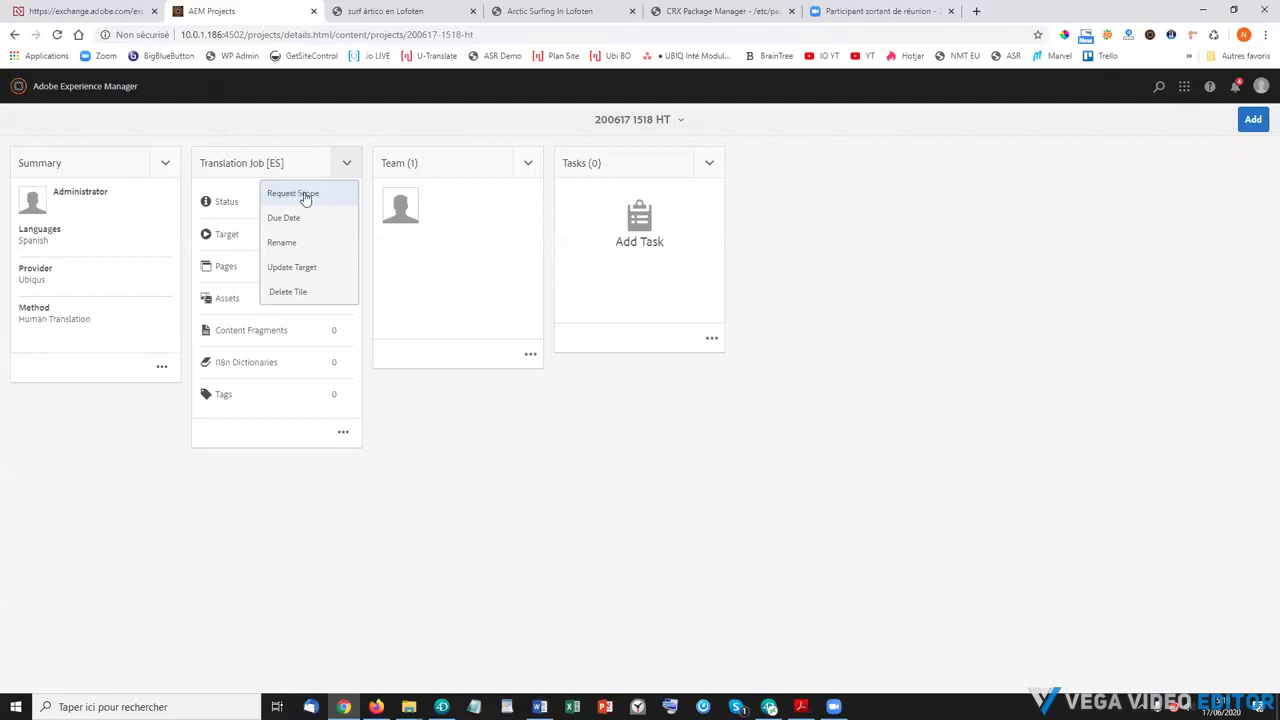
click(83, 88)
click(342, 268)
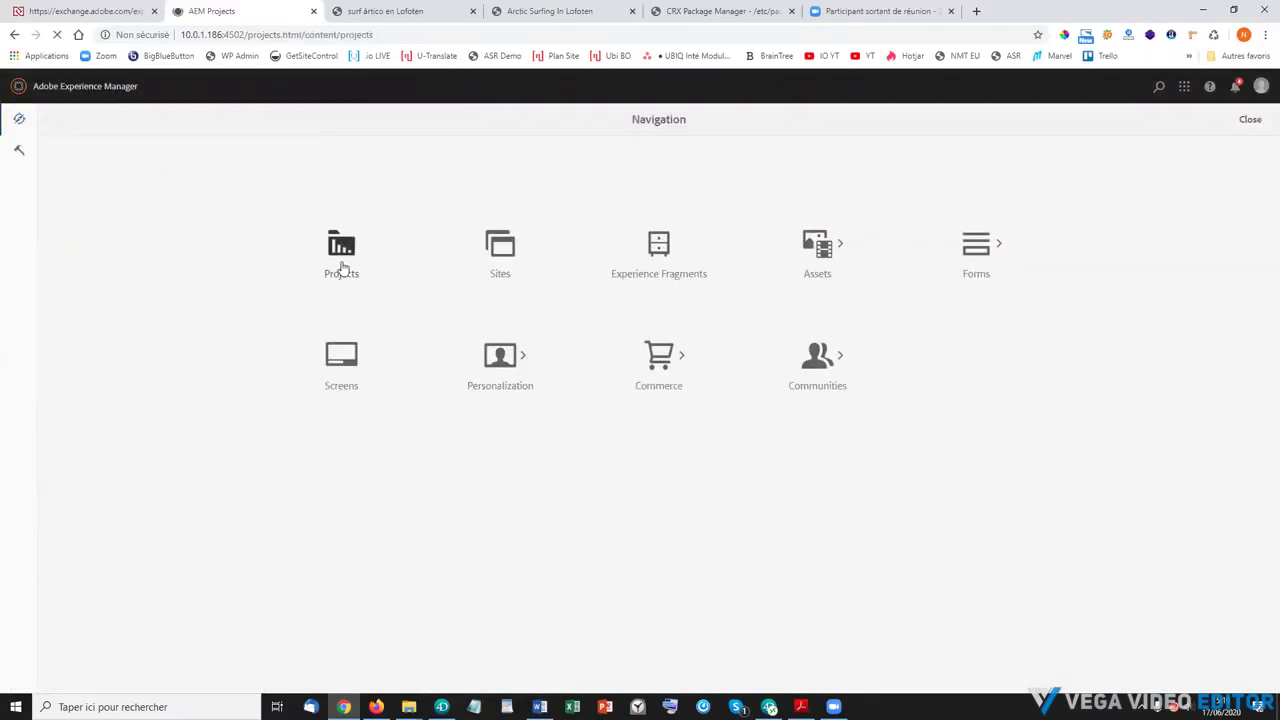
mouse_move(523, 260)
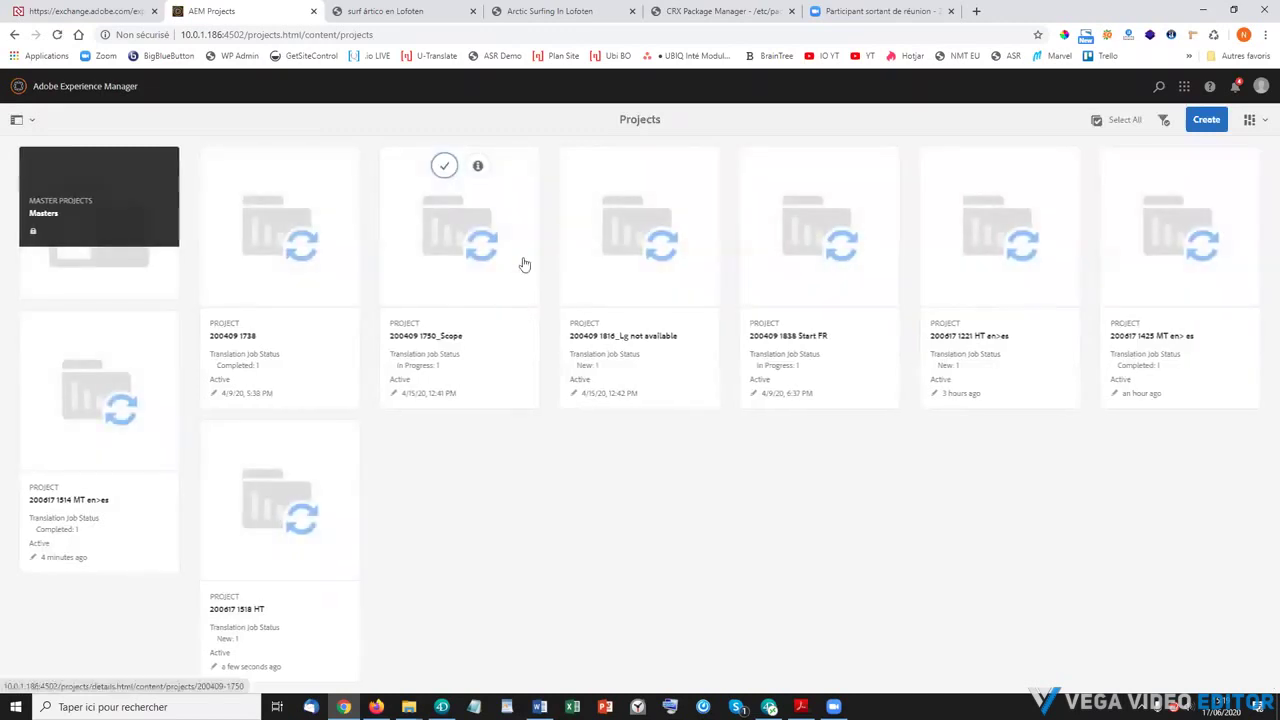
click(442, 234)
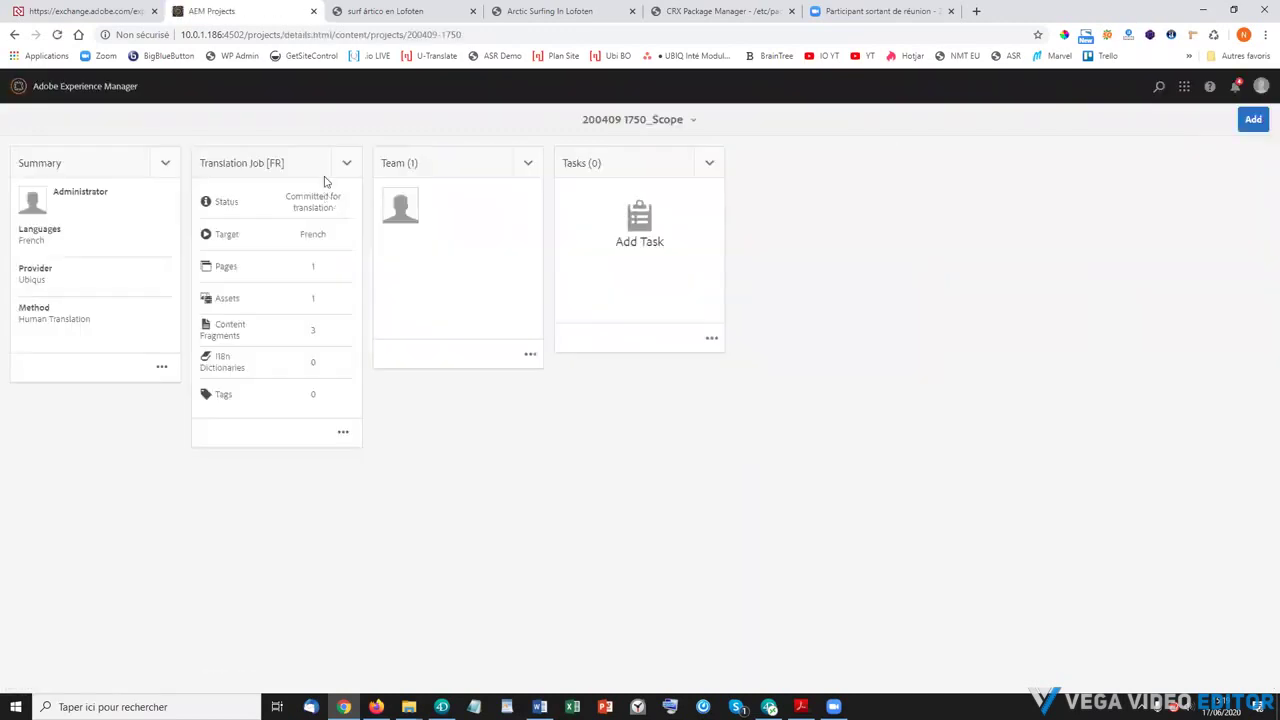
click(346, 163)
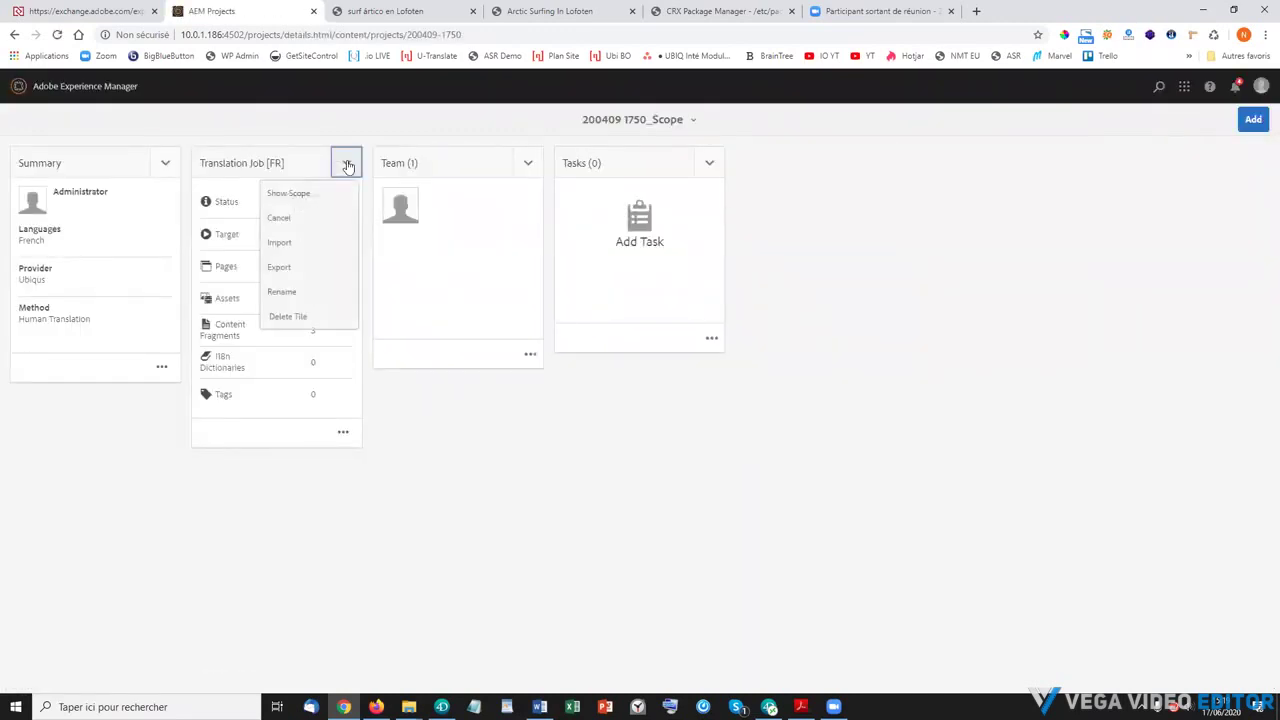
click(303, 196)
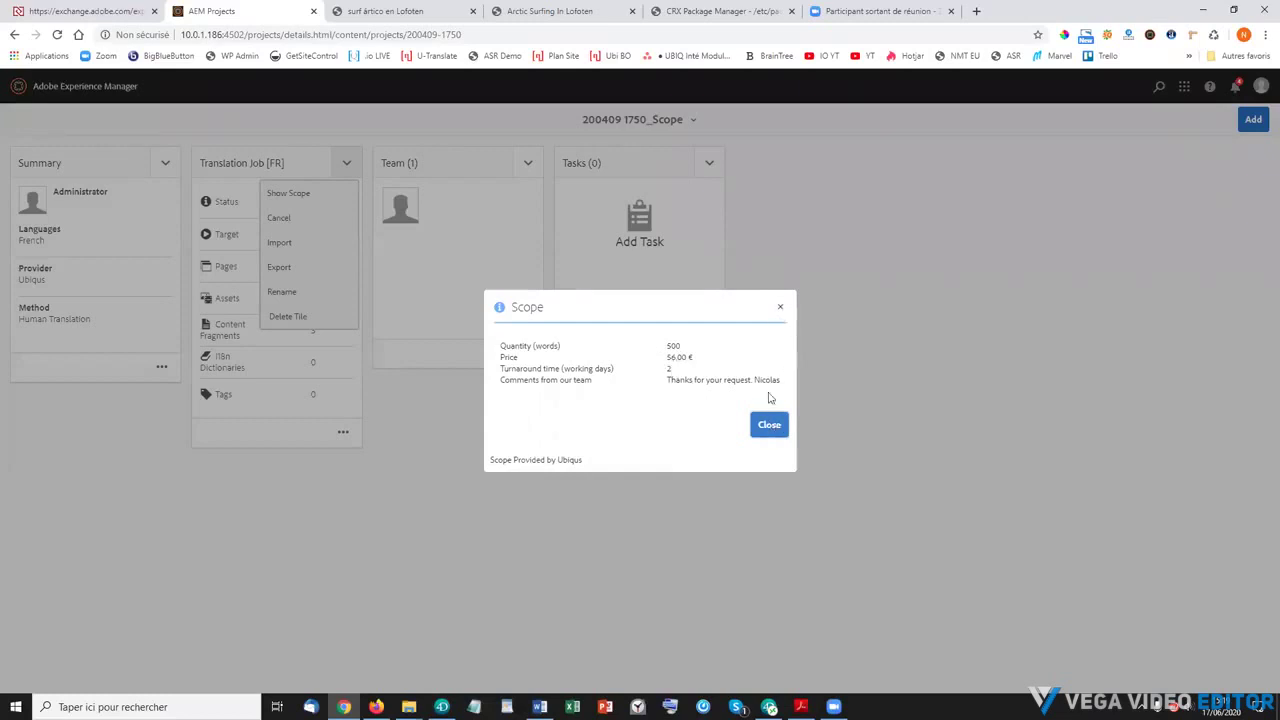
click(769, 426)
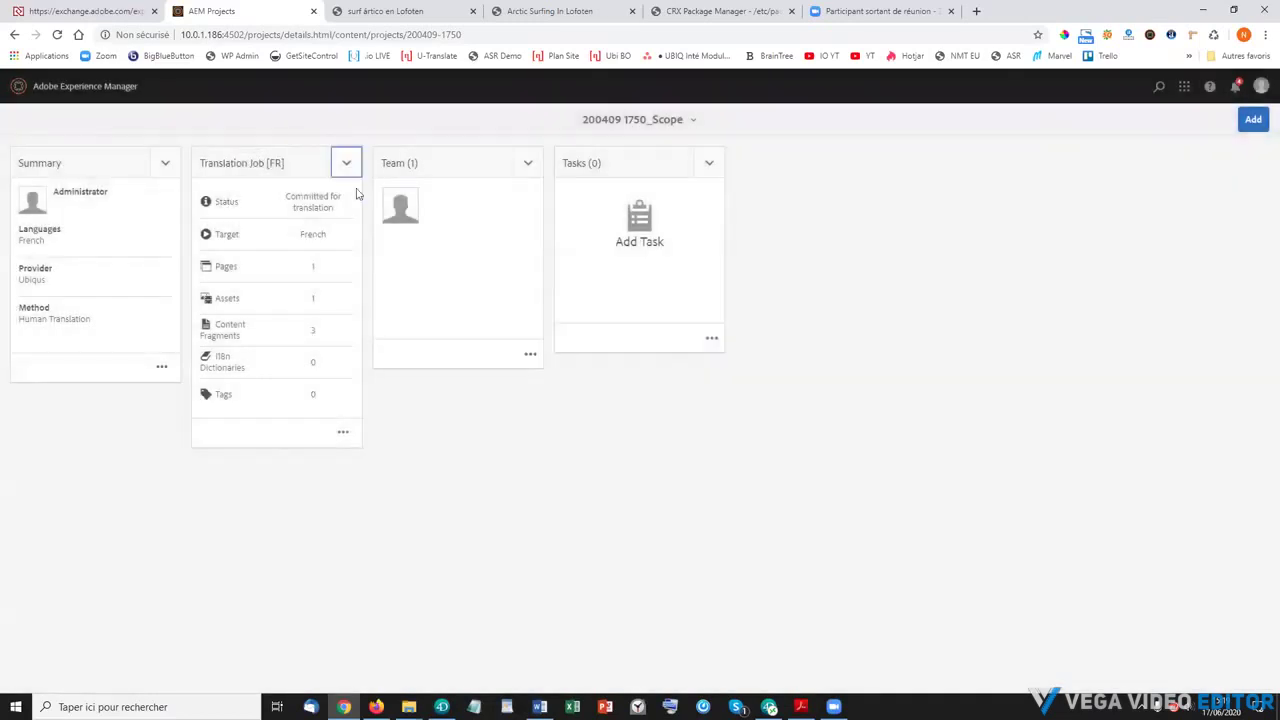
click(348, 165)
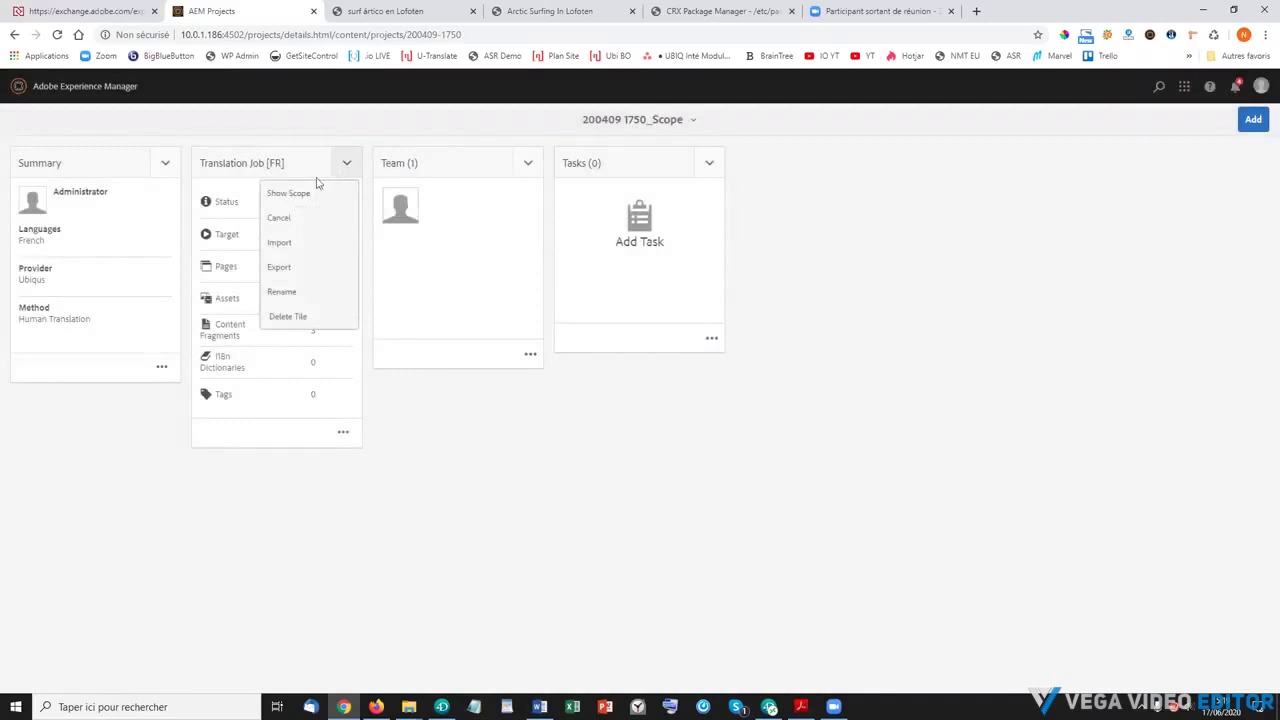
click(399, 410)
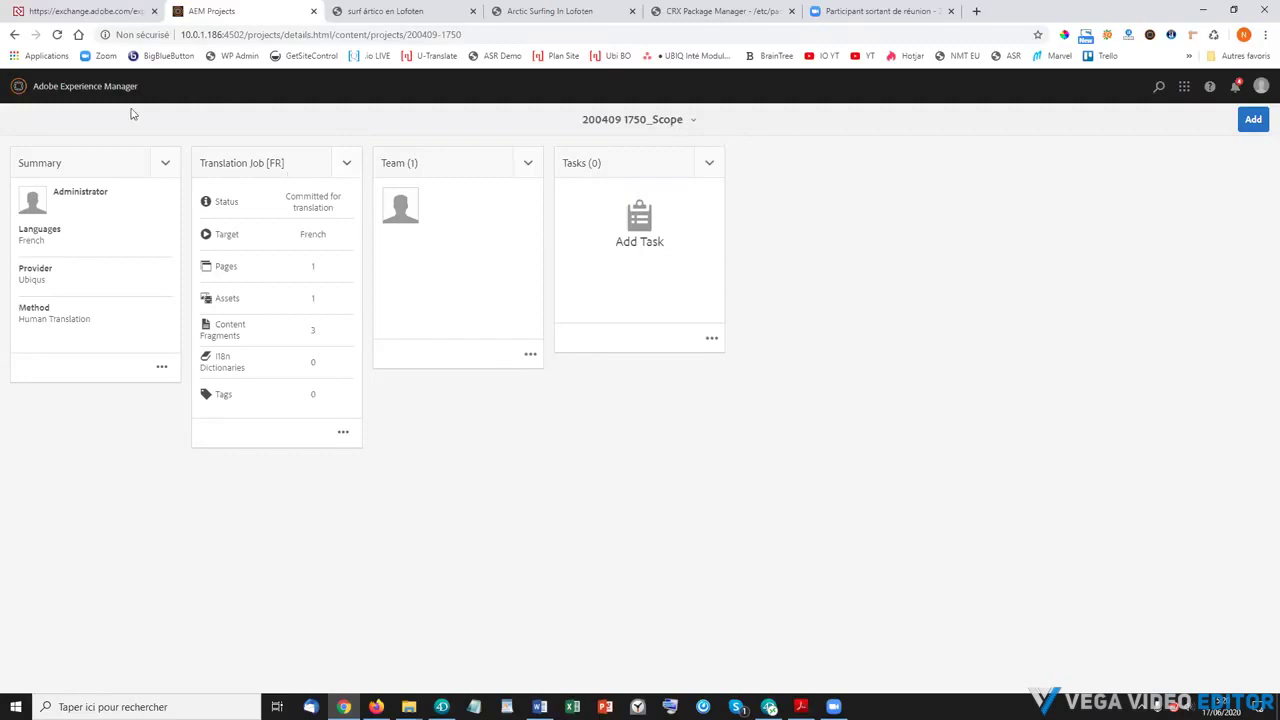
Return to the Projects overview and look over the general administration tools.
click(103, 87)
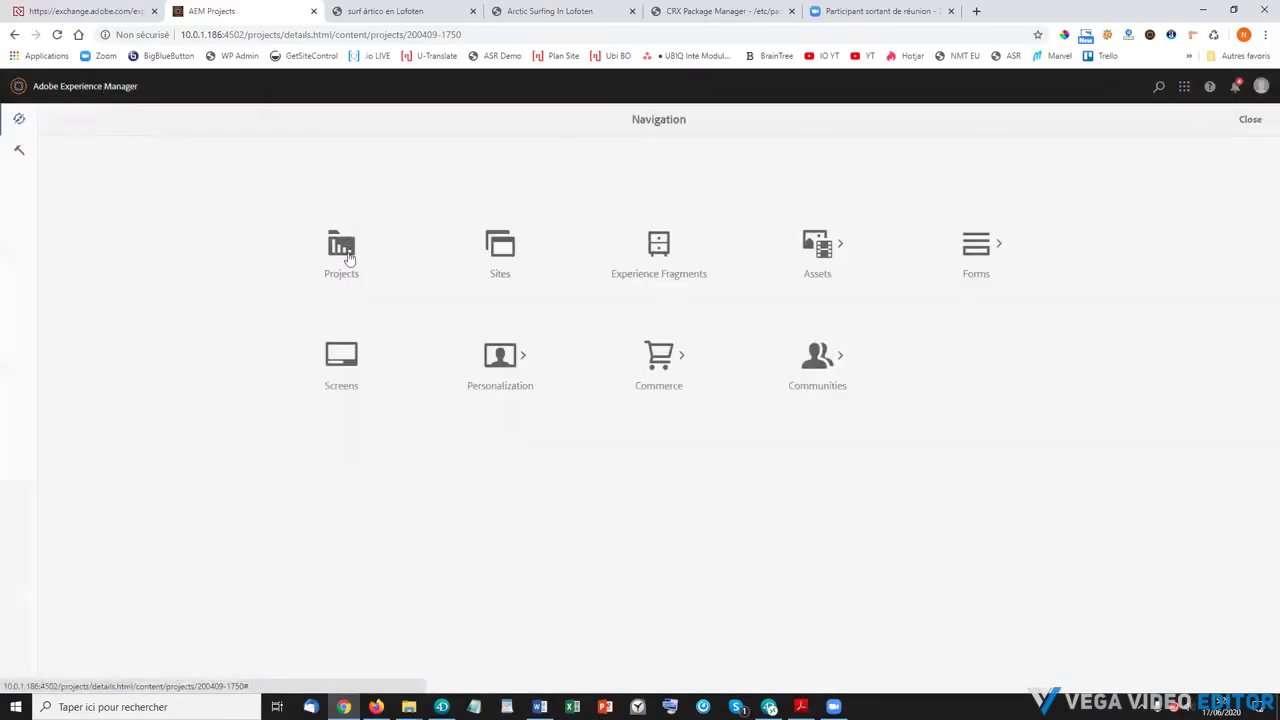
click(344, 254)
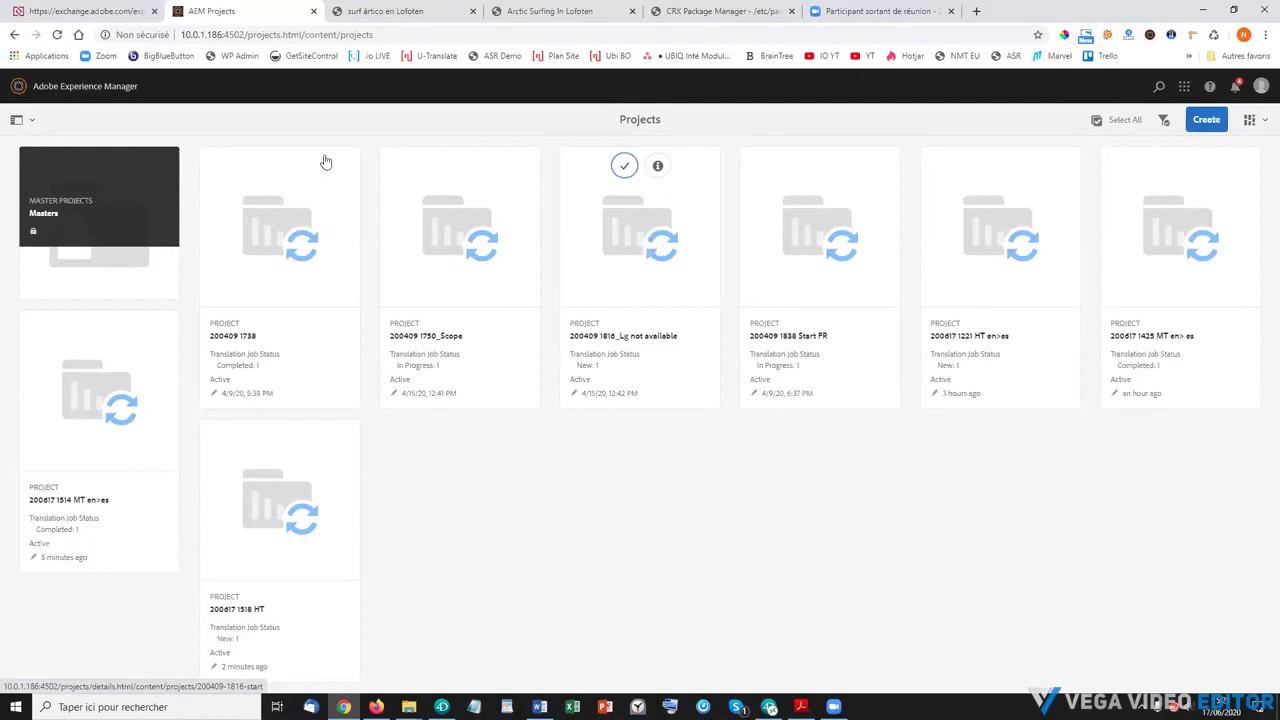
click(62, 88)
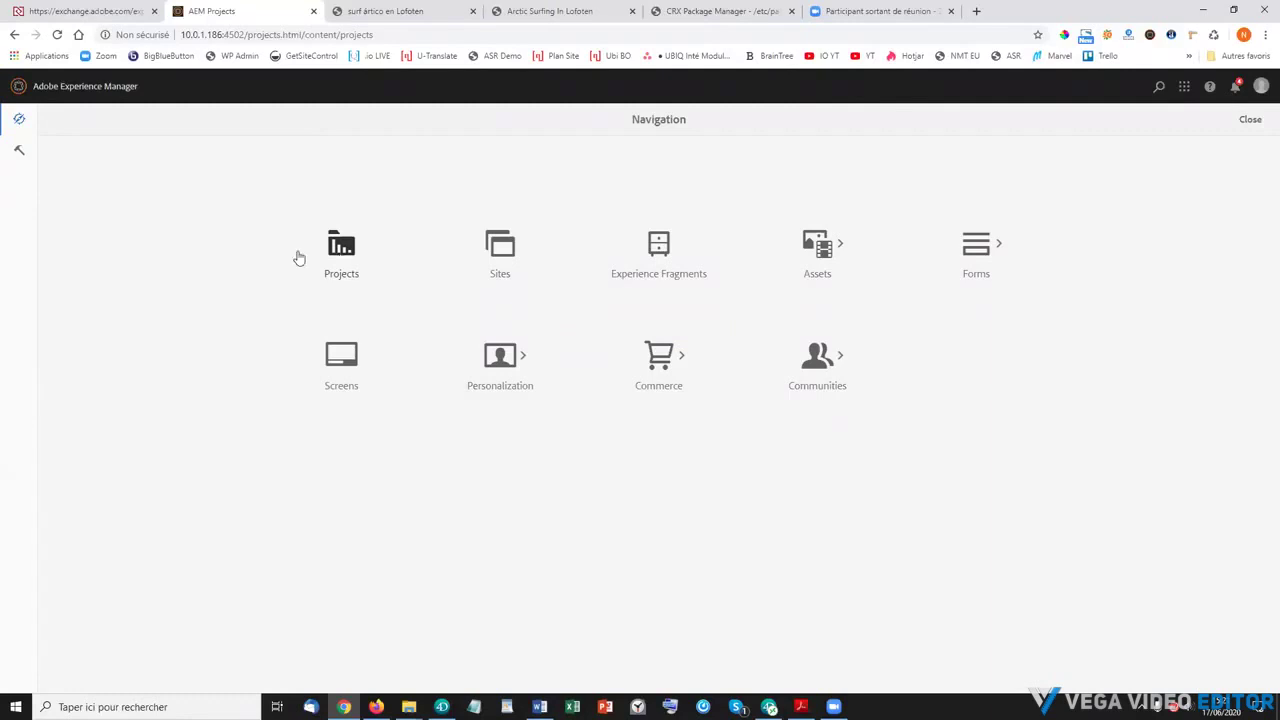
click(16, 151)
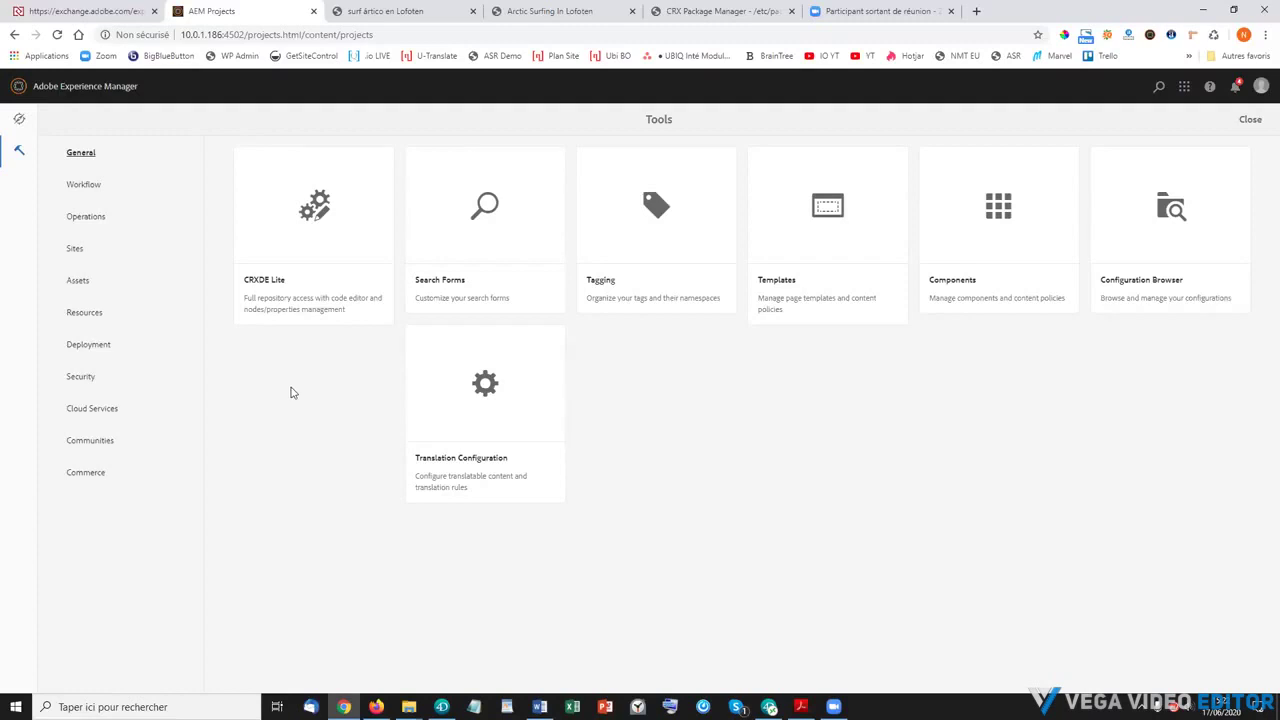
click(110, 88)
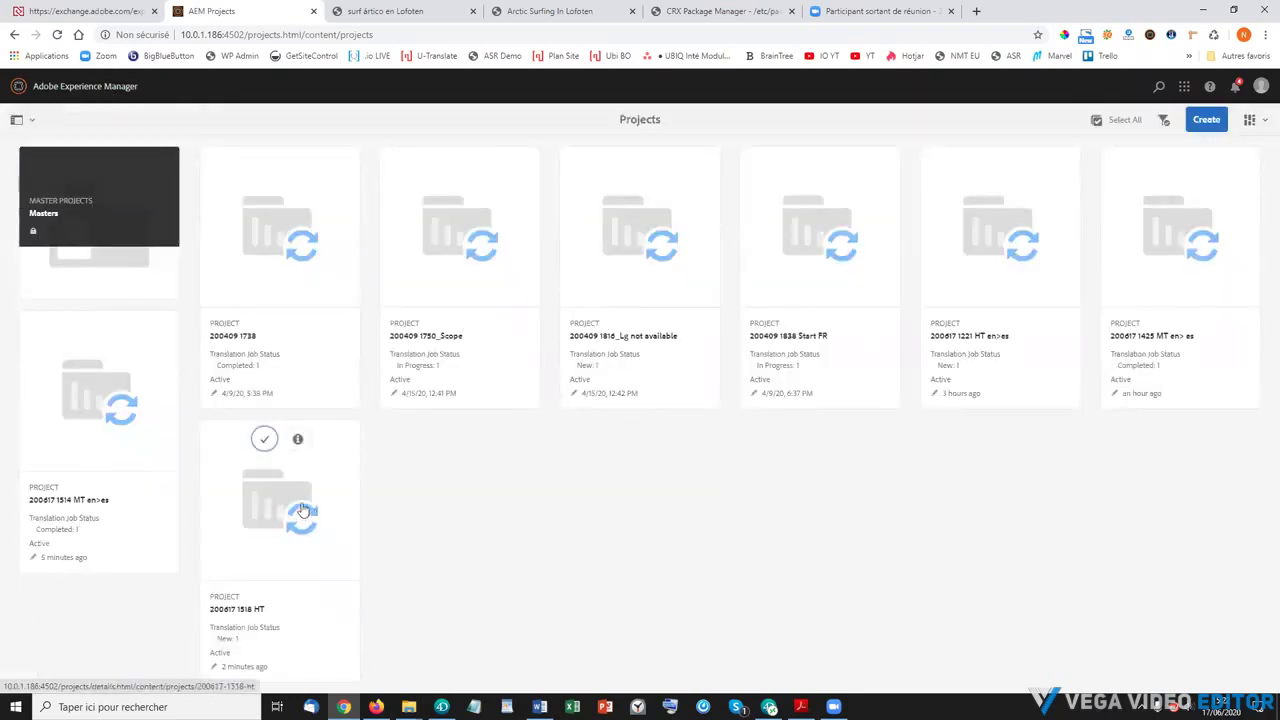
click(303, 510)
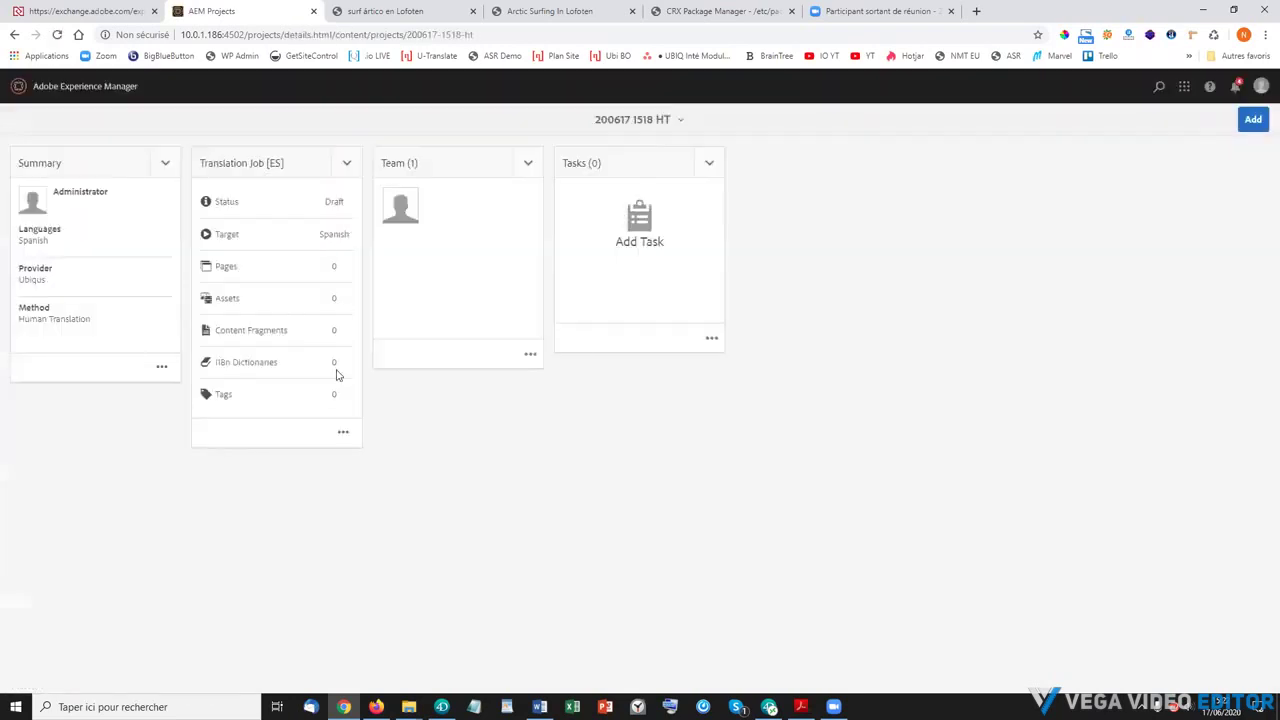
click(343, 432)
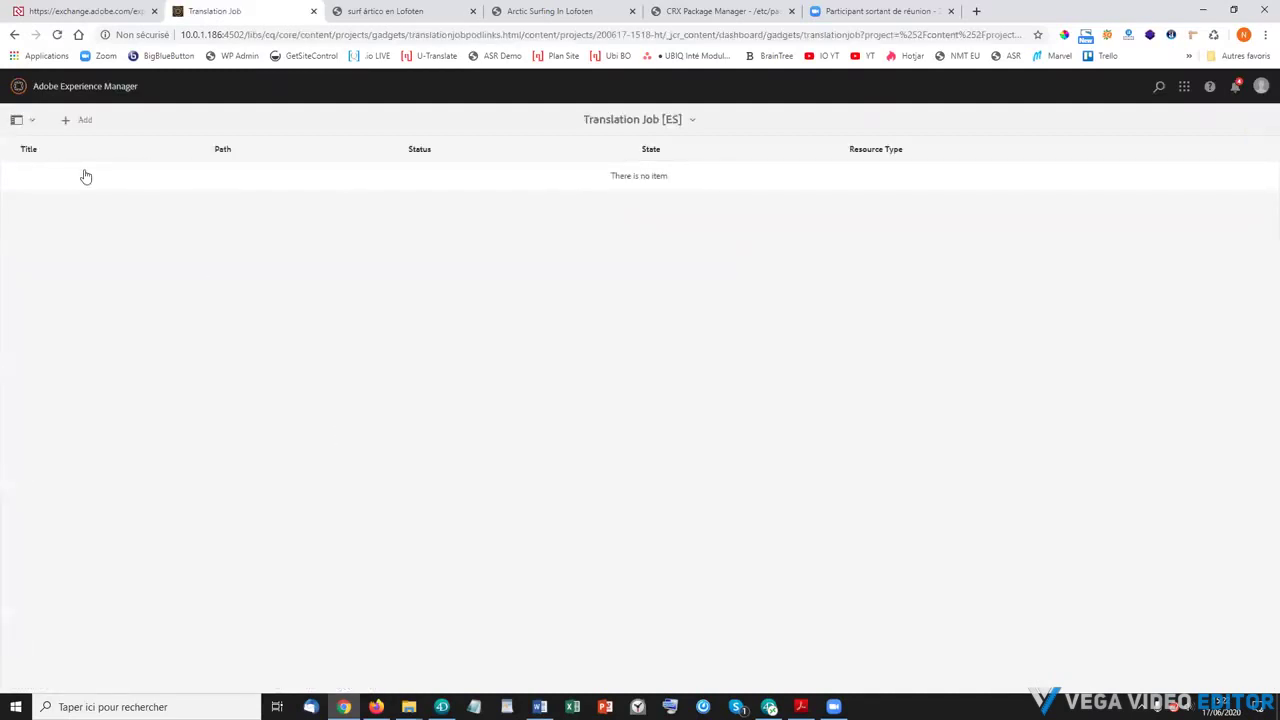
click(66, 120)
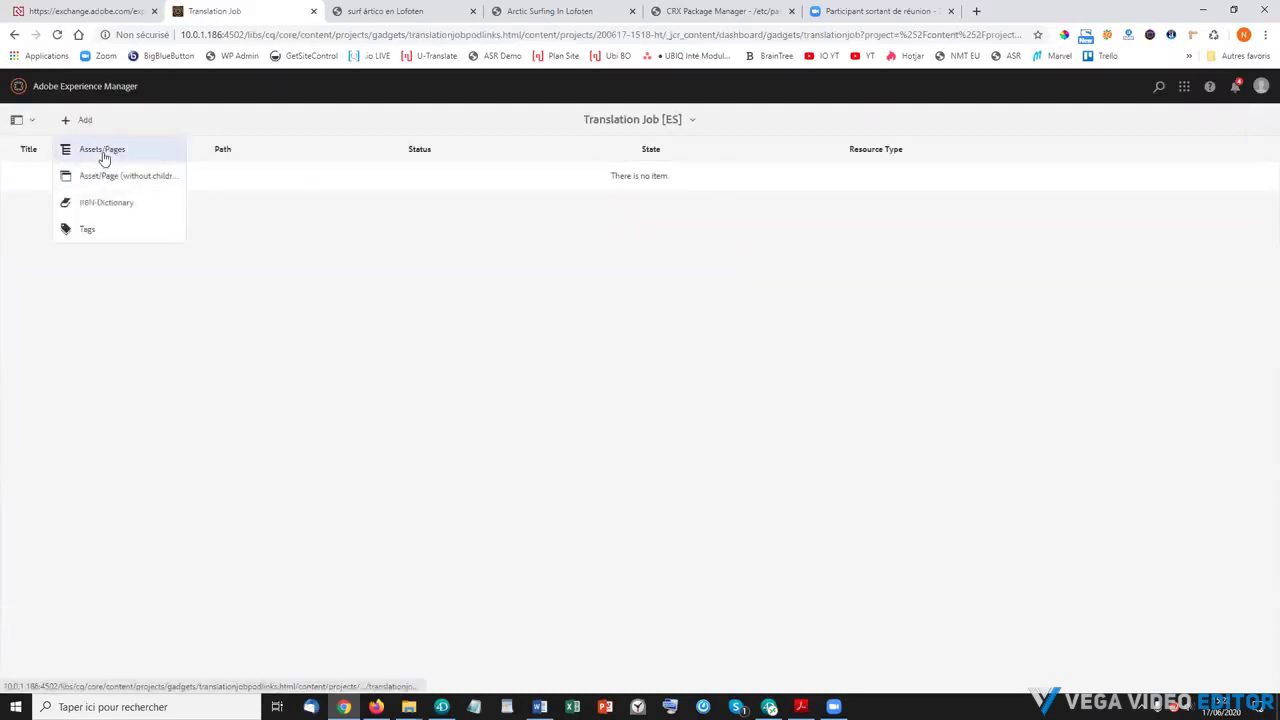
click(104, 155)
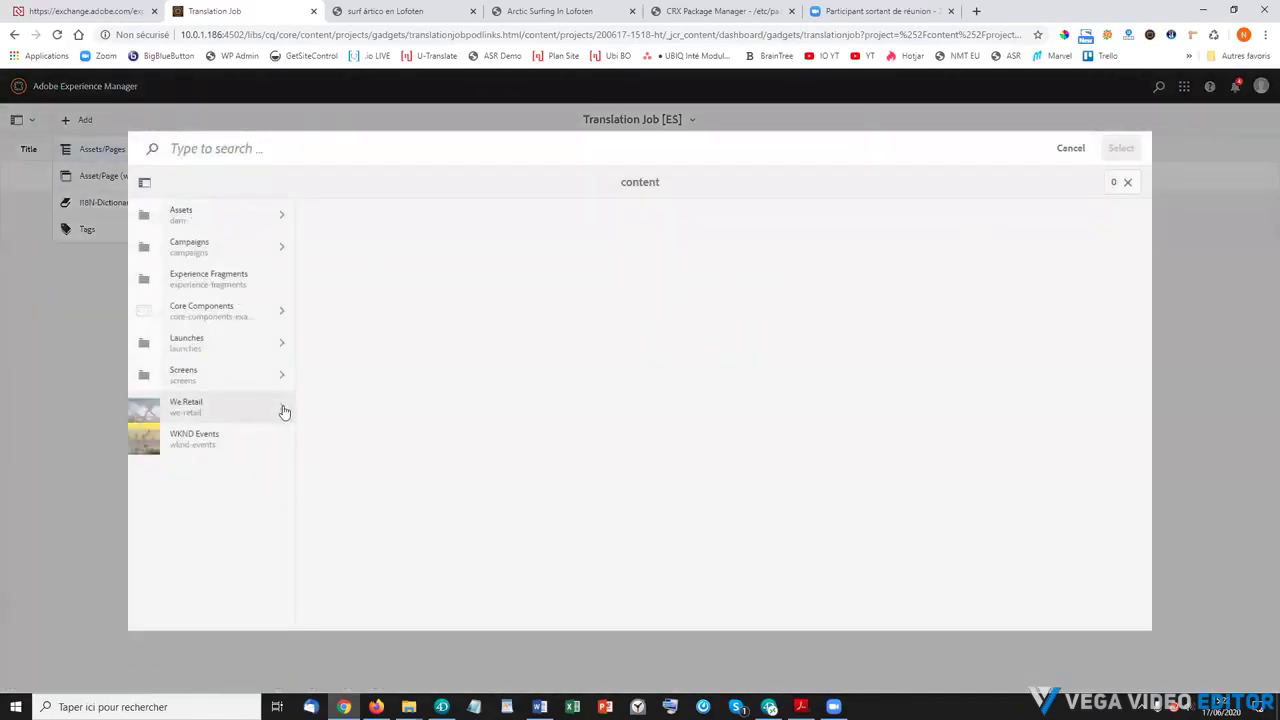
click(284, 411)
click(450, 215)
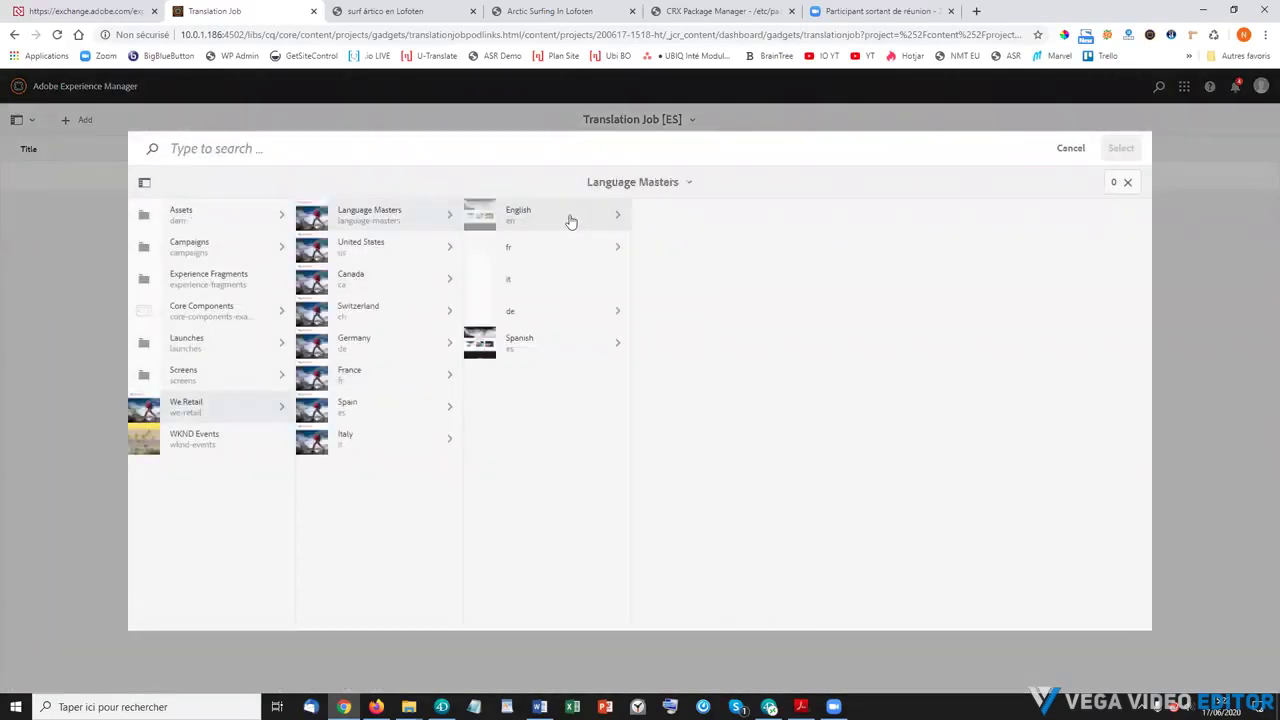
click(617, 215)
click(785, 215)
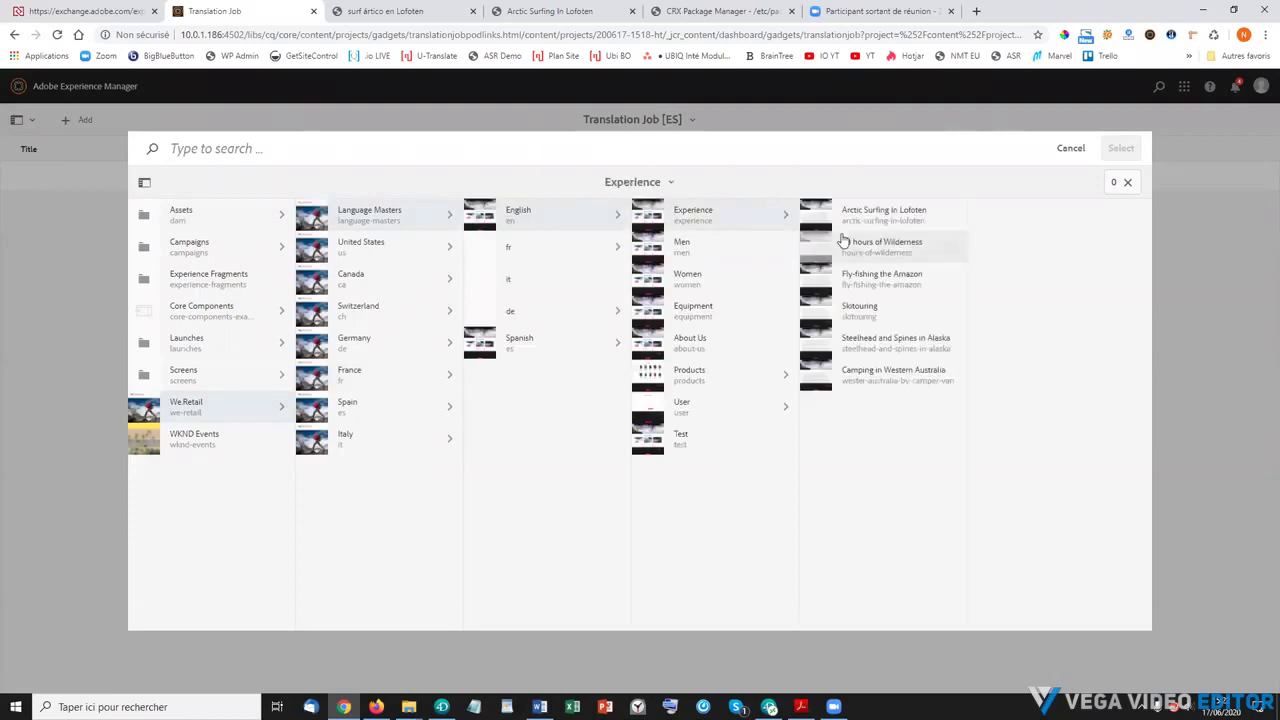
click(817, 249)
click(1120, 151)
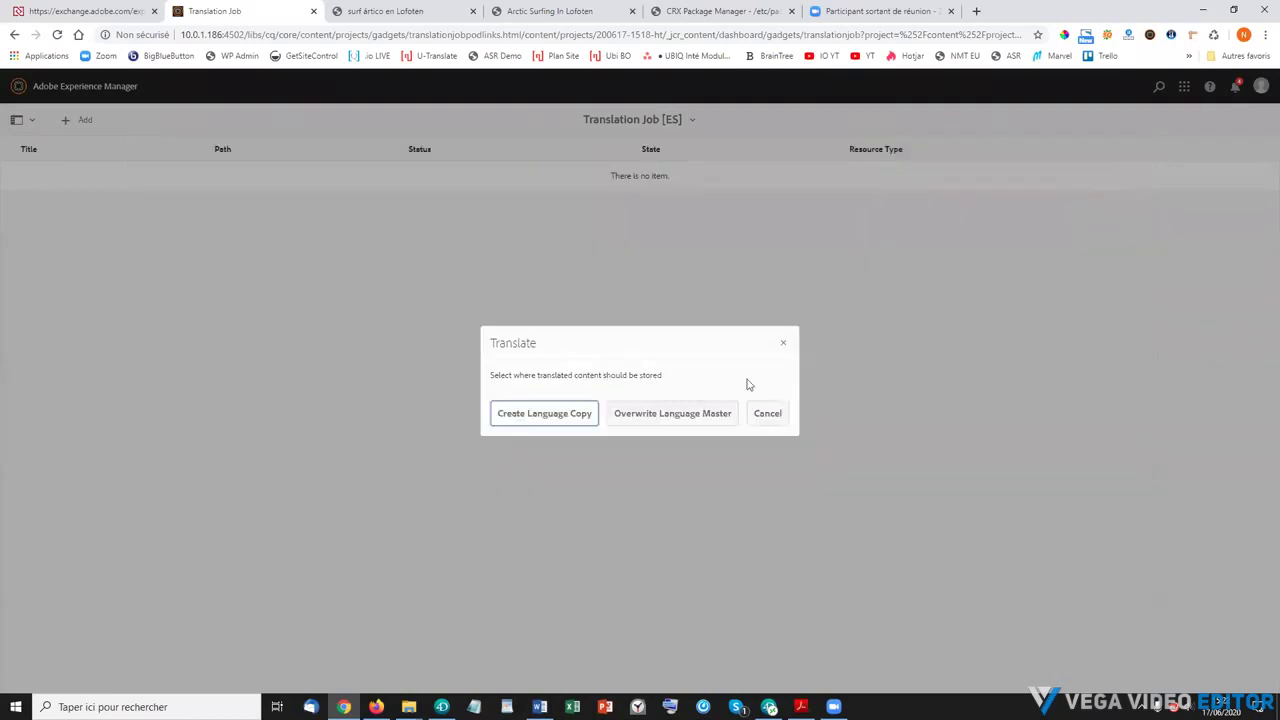
click(517, 417)
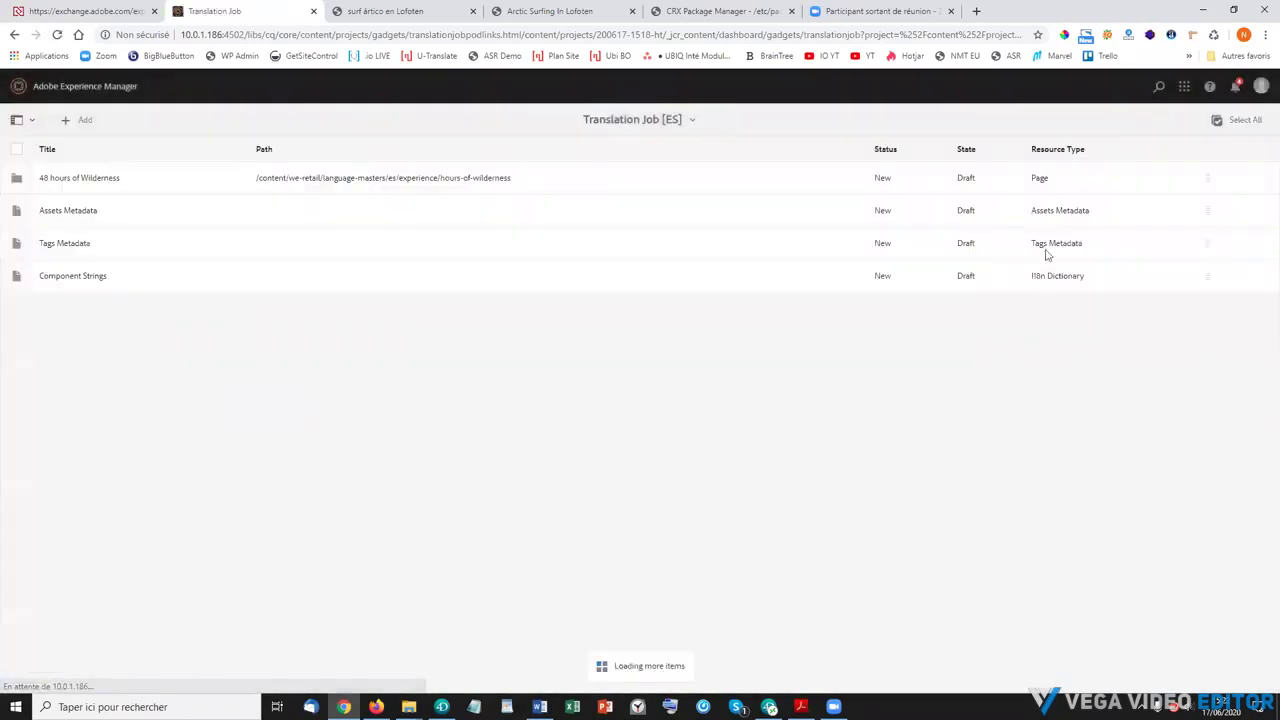
click(633, 135)
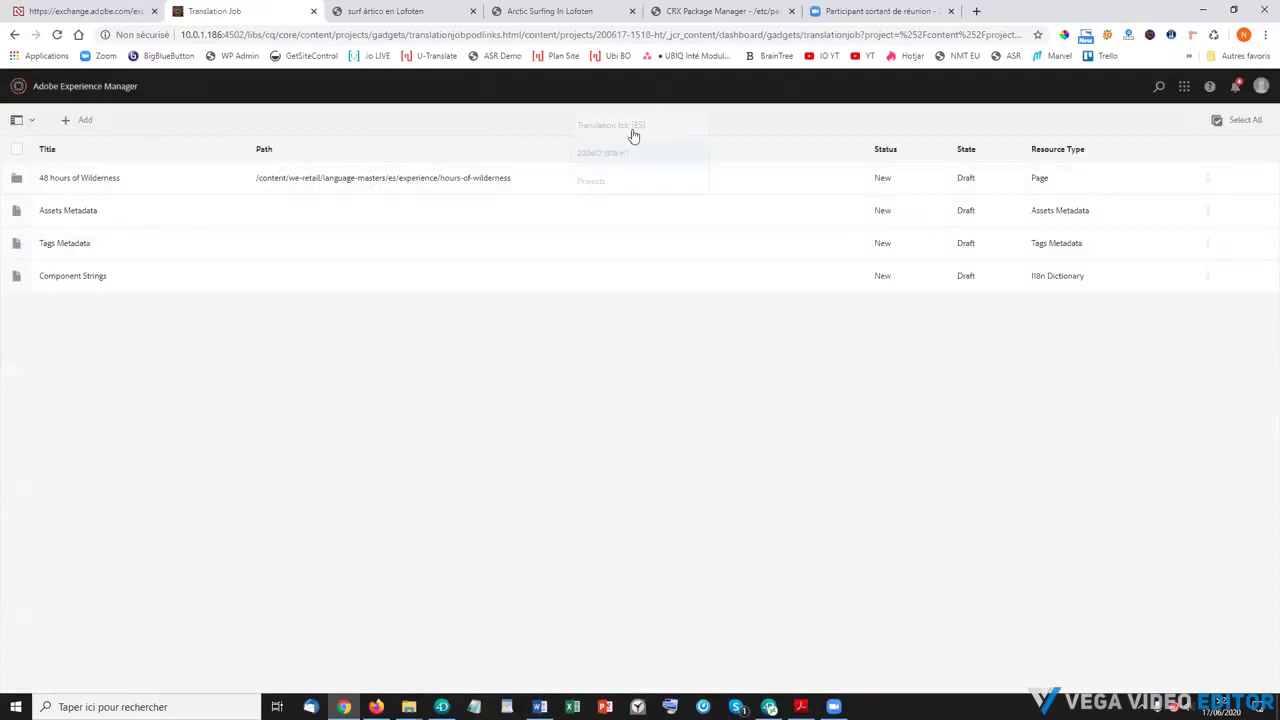
click(603, 151)
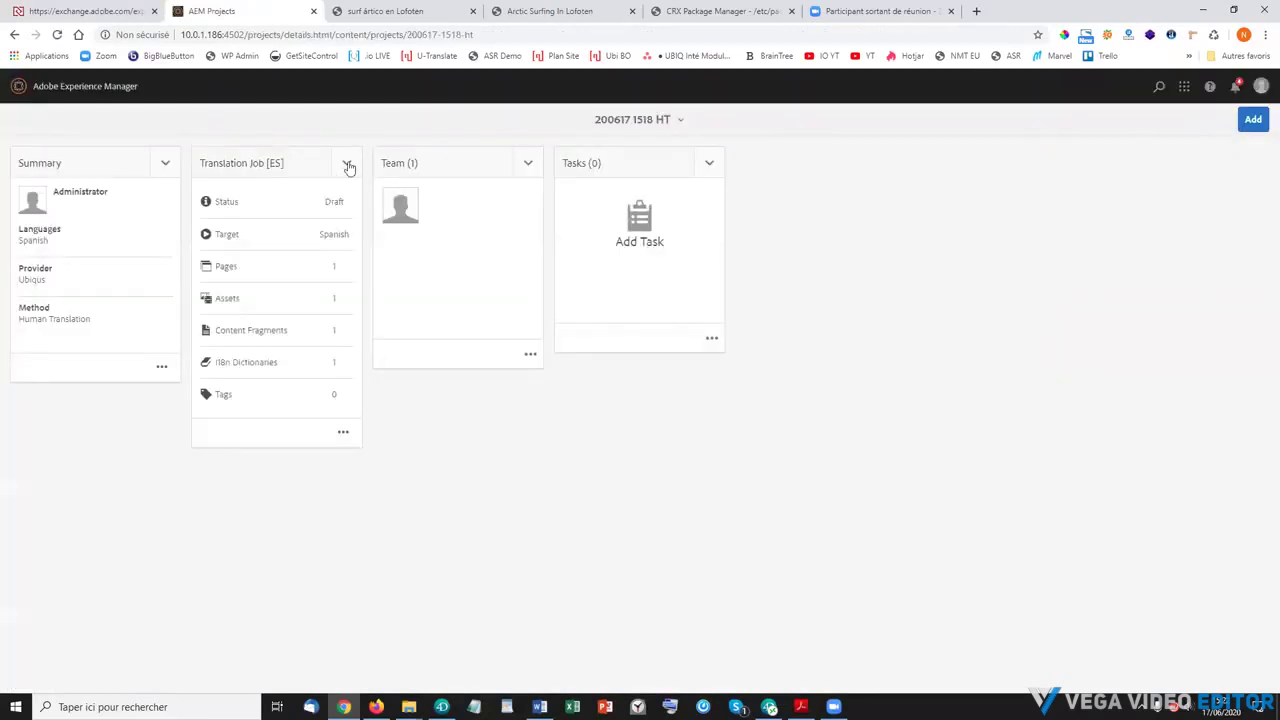
click(347, 164)
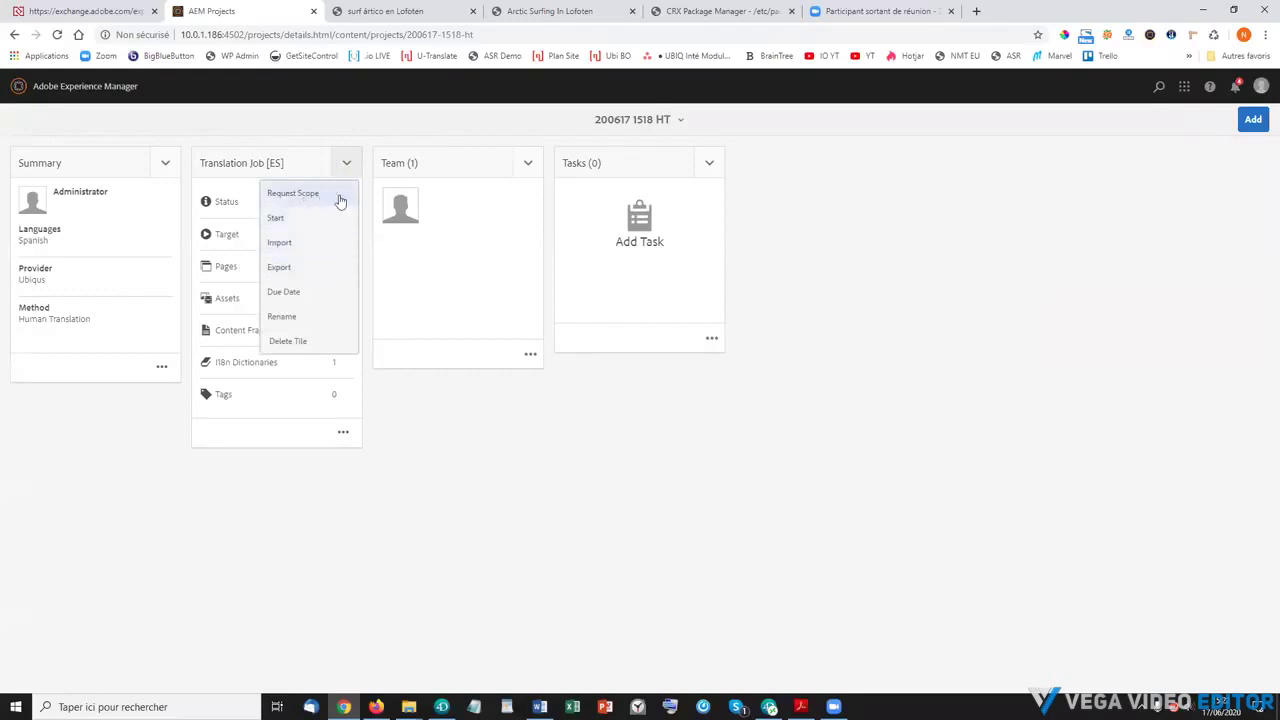
click(280, 268)
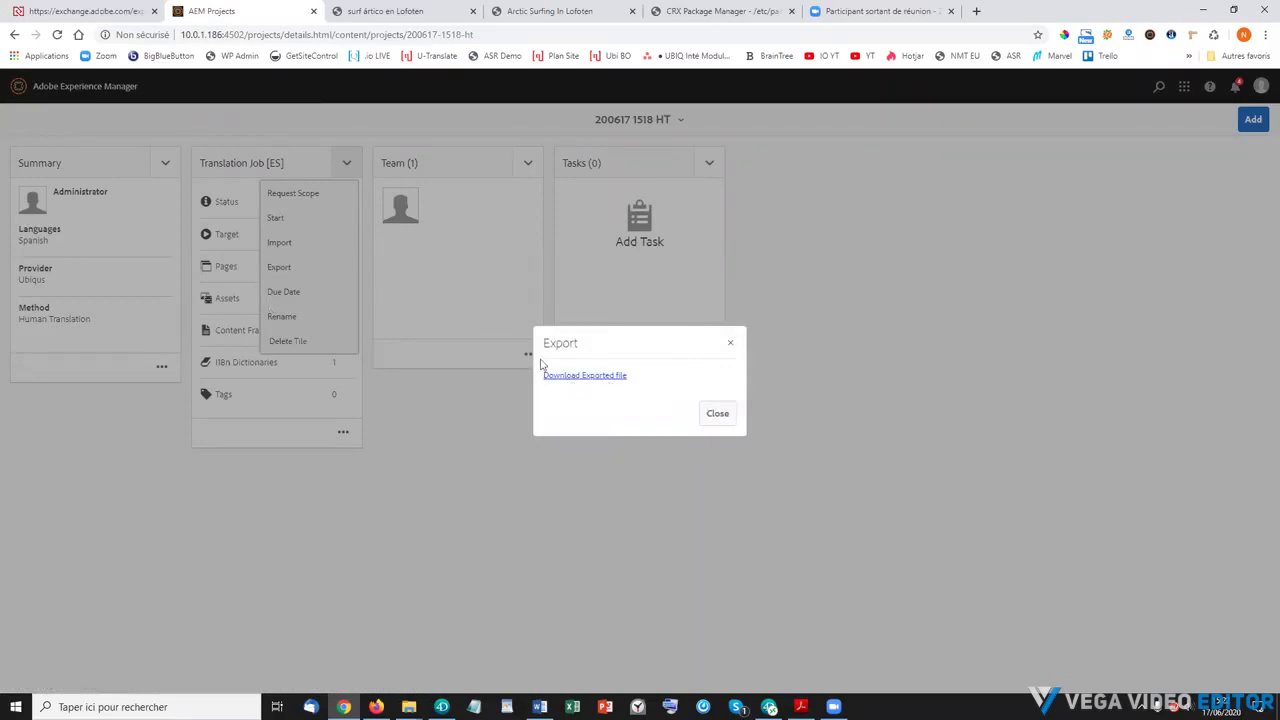
Download the exported file and save it as 200617_1518_ht_es.zip in the Documents > A_Tests > AEM folder.
click(604, 377)
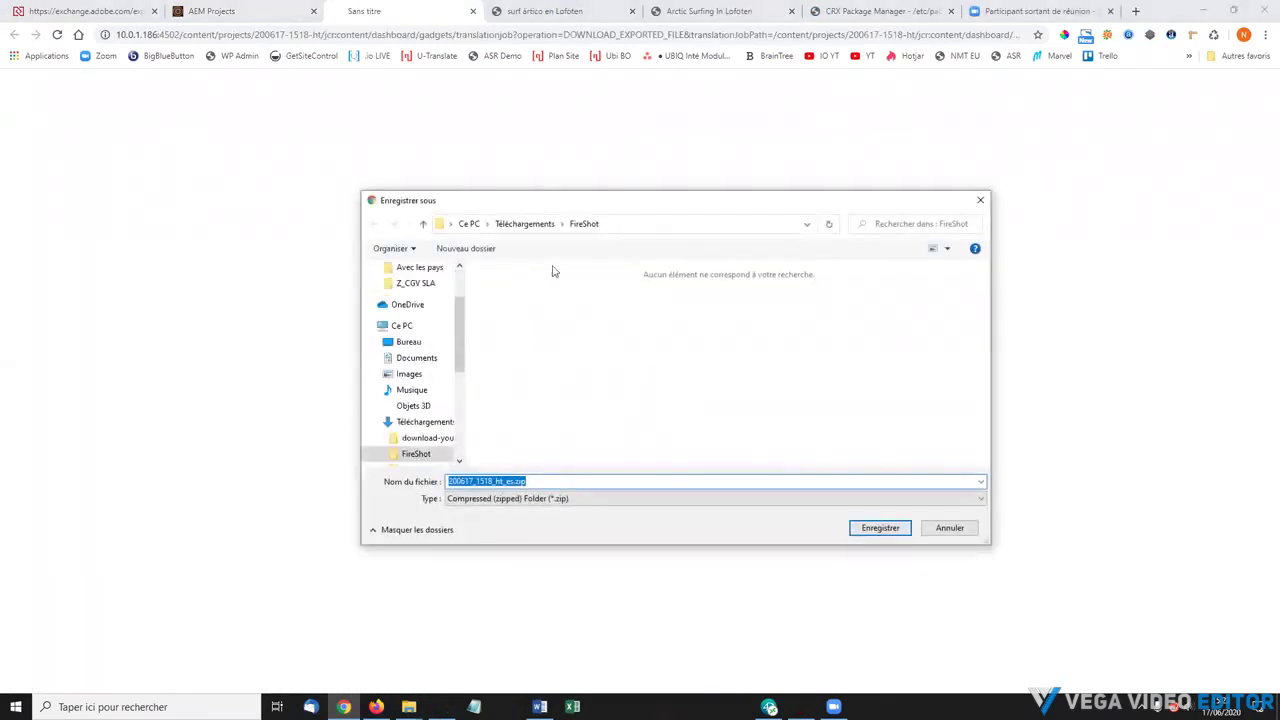
click(468, 224)
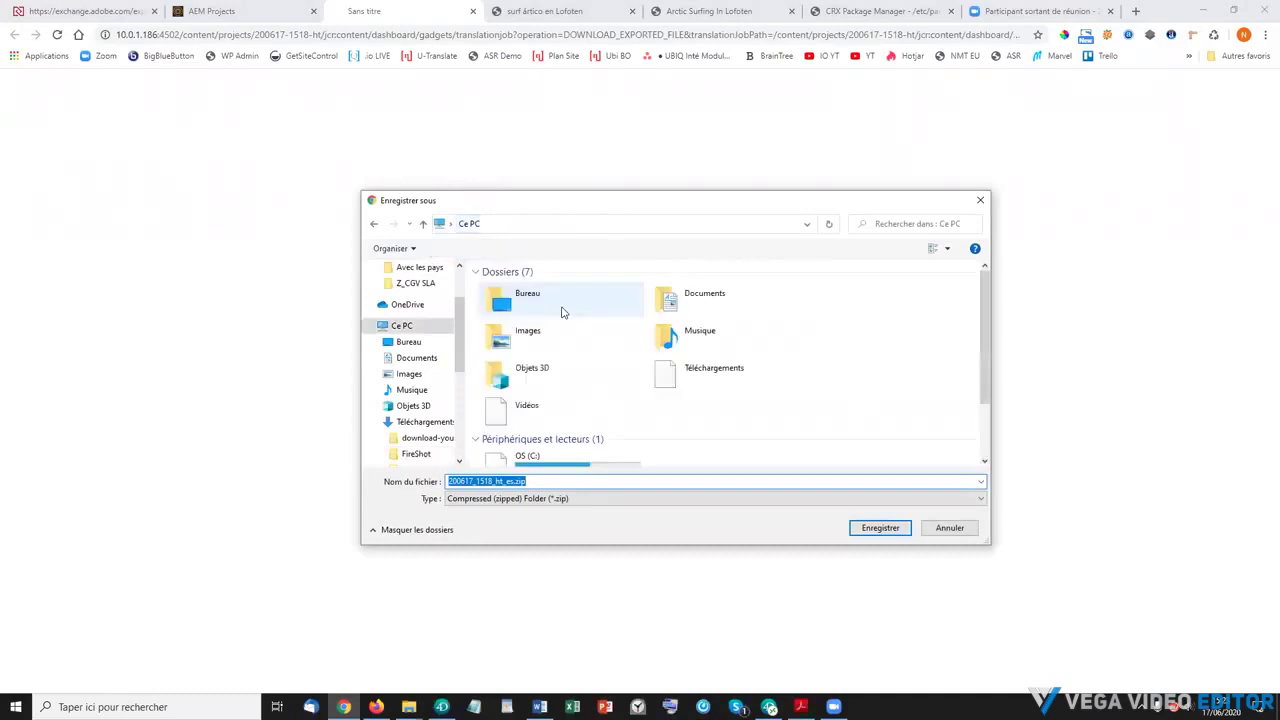
click(427, 360)
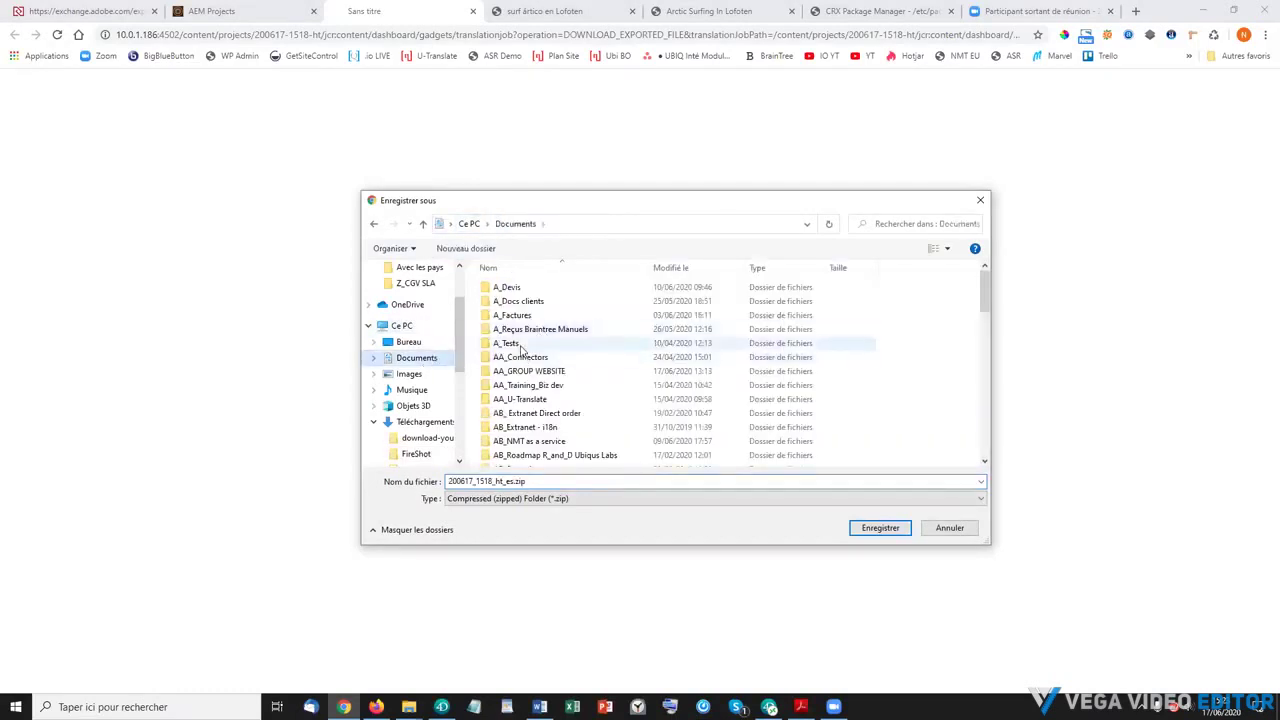
double_click(505, 344)
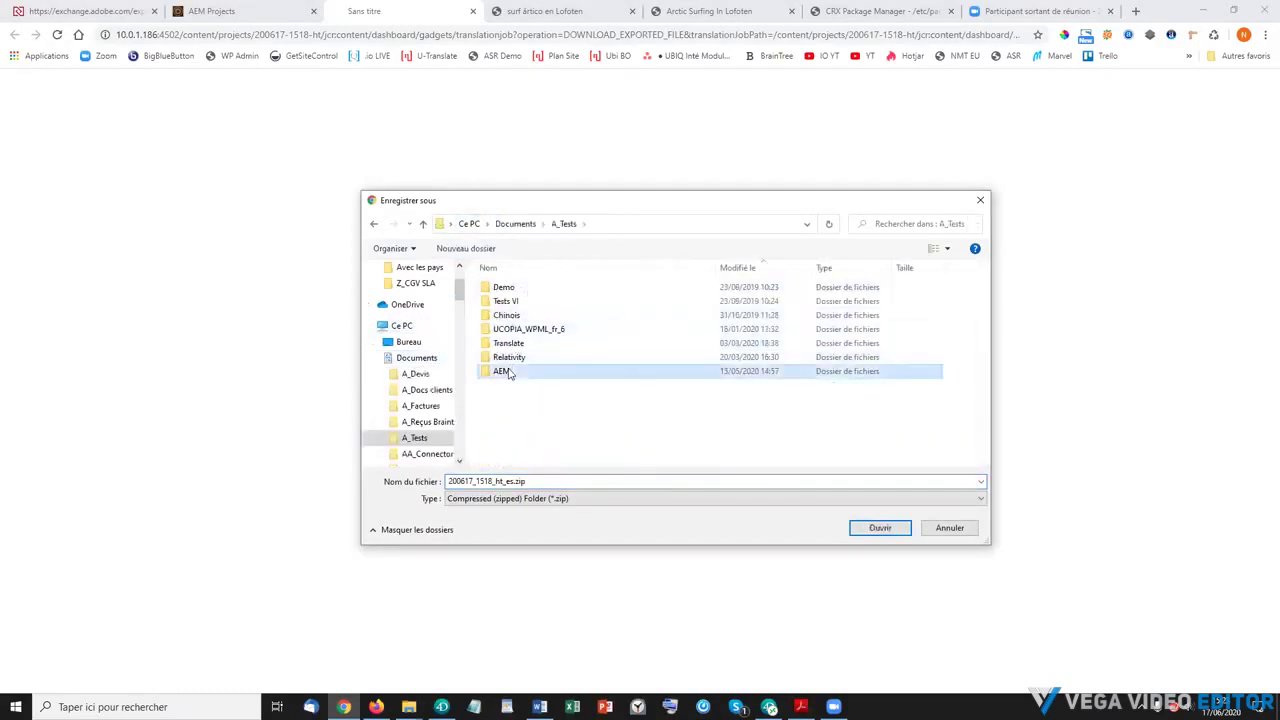
double_click(505, 371)
click(868, 530)
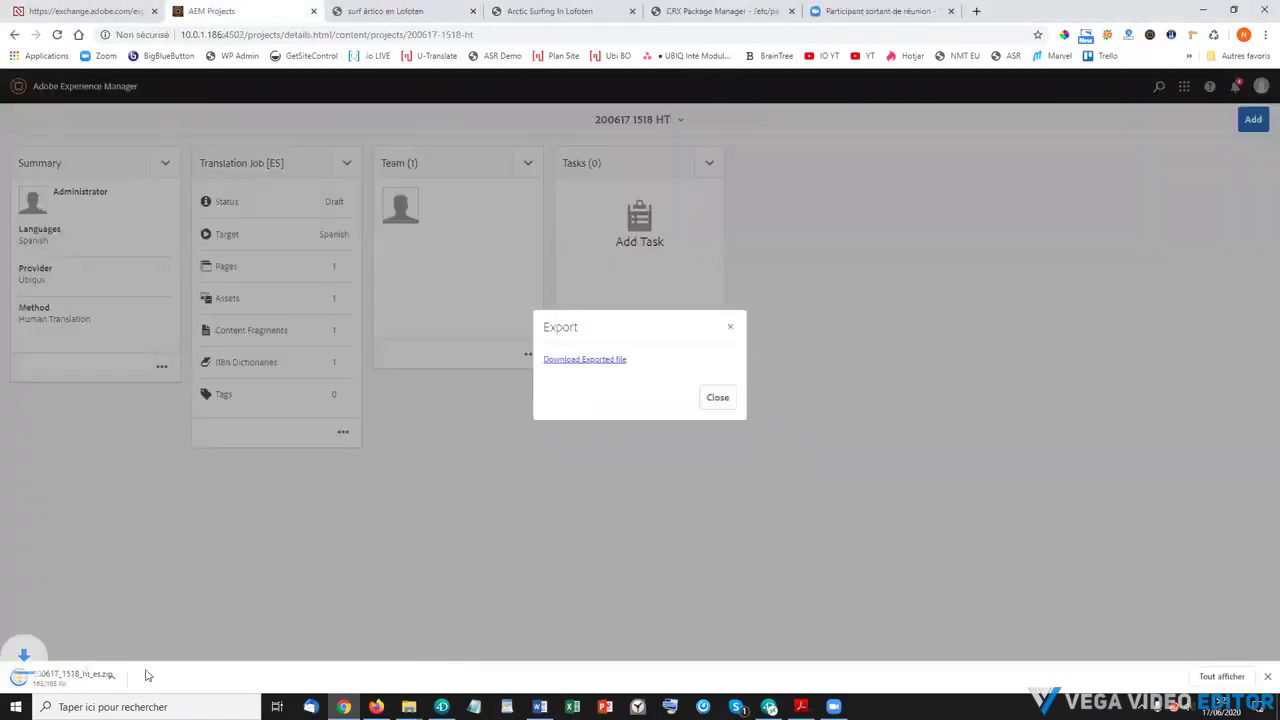
Show the downloaded 200617_1518_ht_es.zip in its folder and open the archive.
click(138, 677)
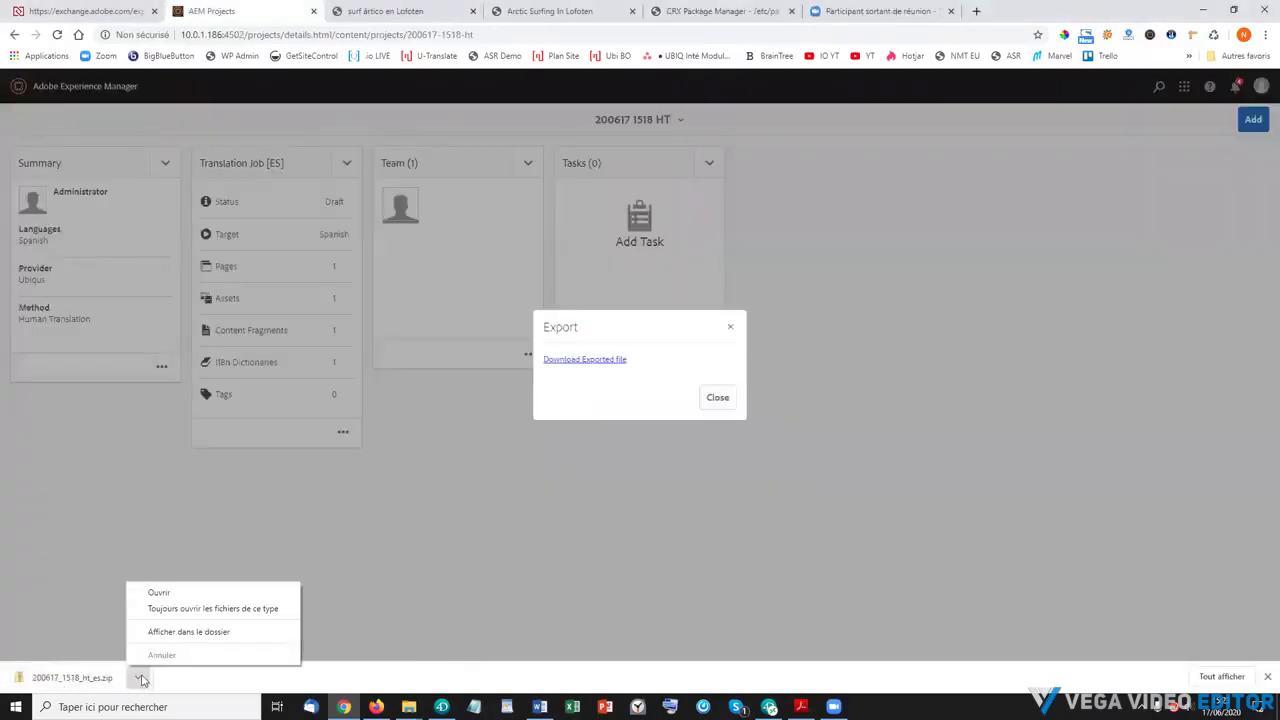
click(201, 632)
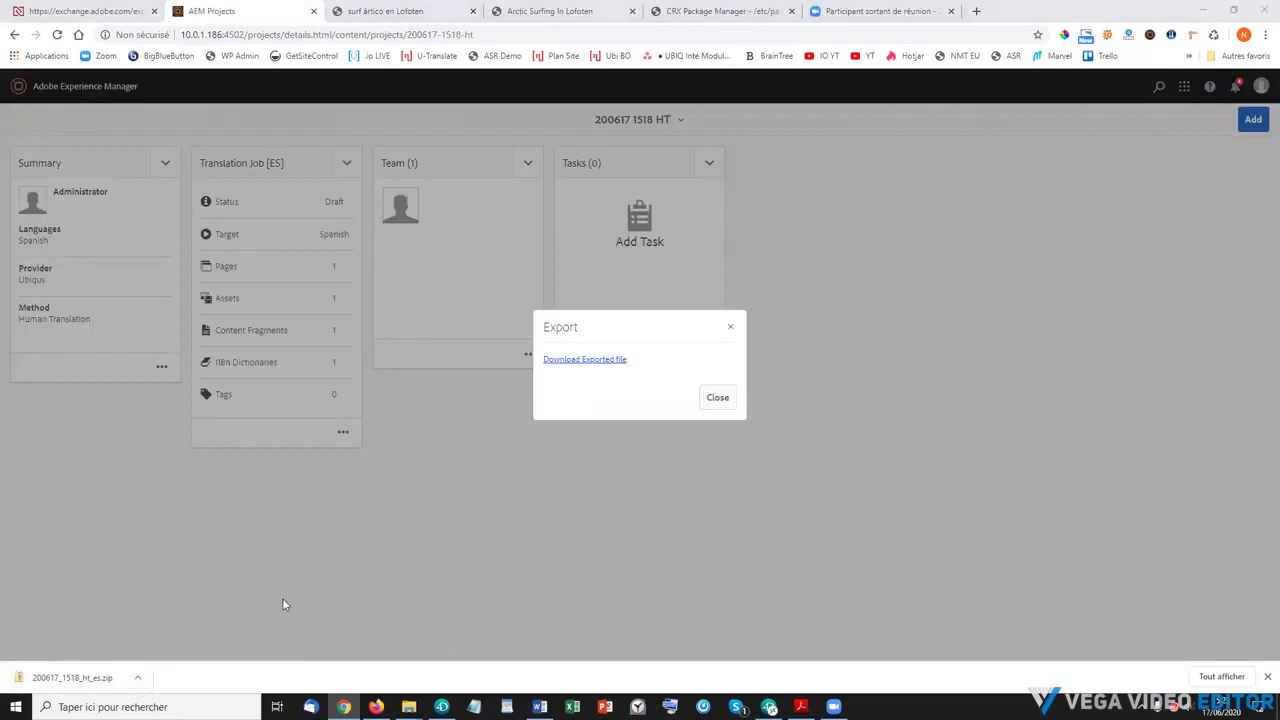
click(138, 677)
click(157, 595)
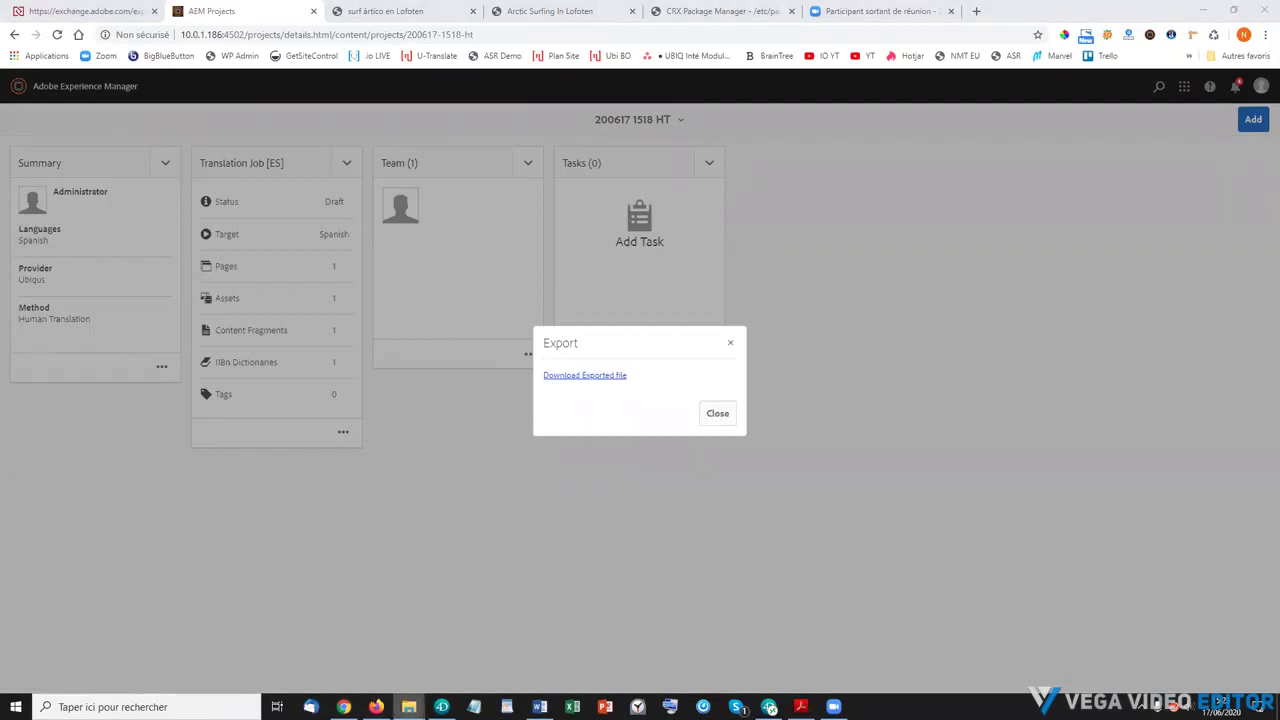
Extract 200617_1518_ht_es.zip into its own folder and widen the Name column to show the full names of the extracted files.
mouse_move(409, 706)
key(alt+Tab)
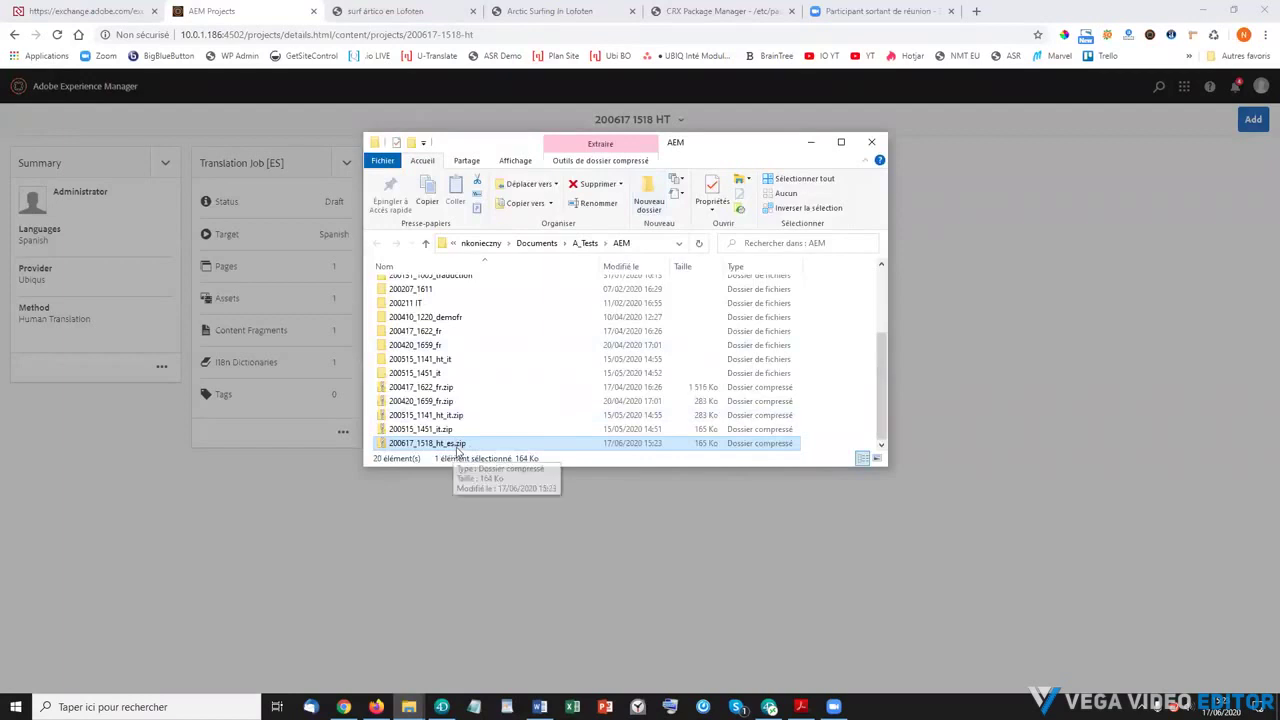
right_click(461, 446)
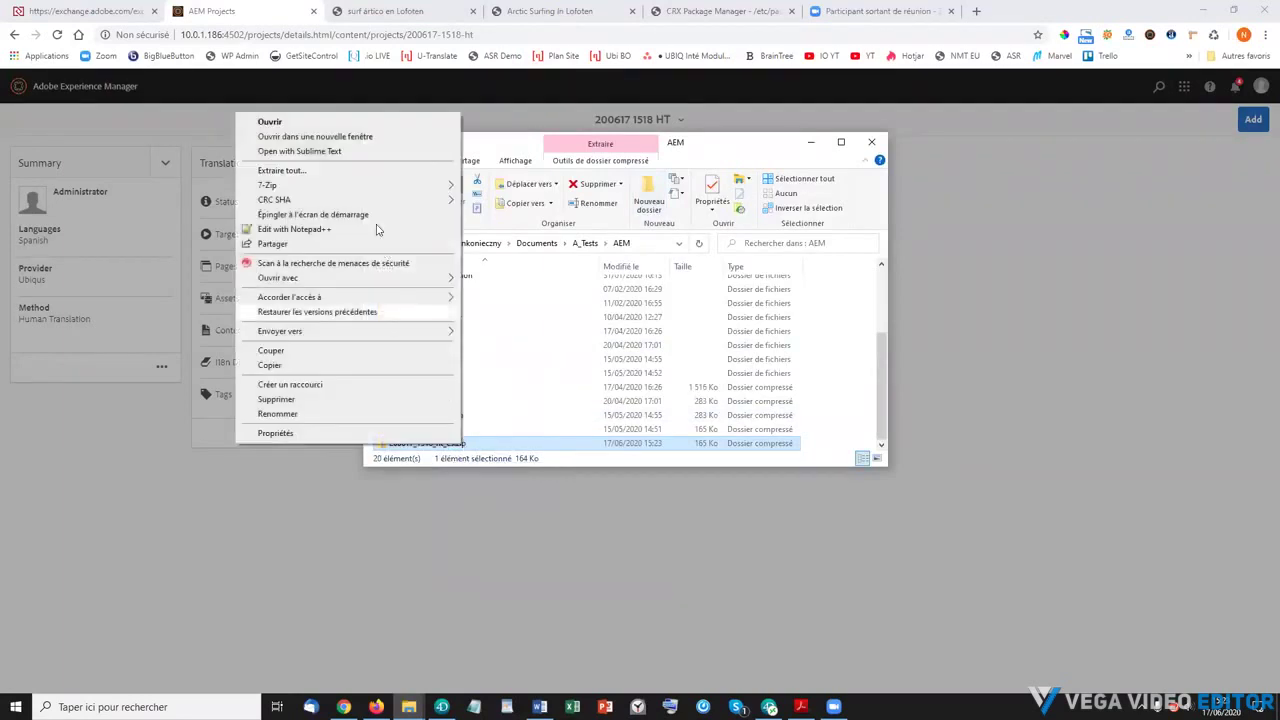
click(282, 171)
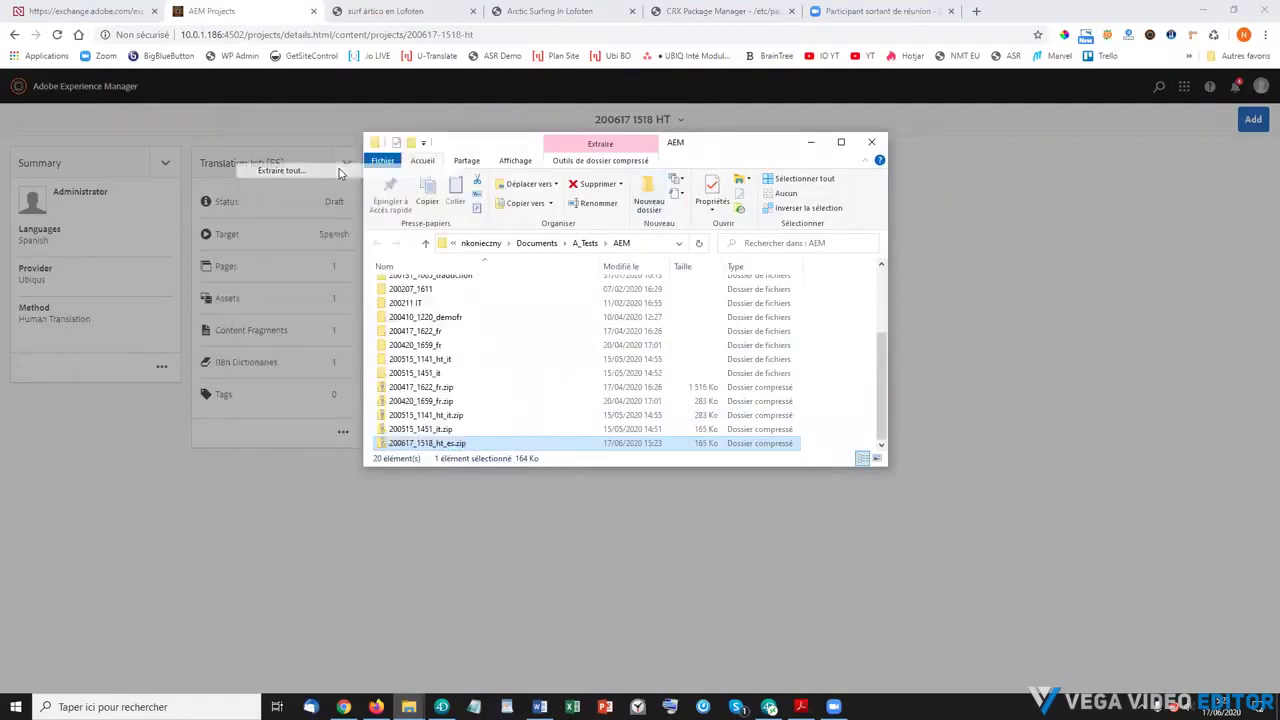
click(760, 484)
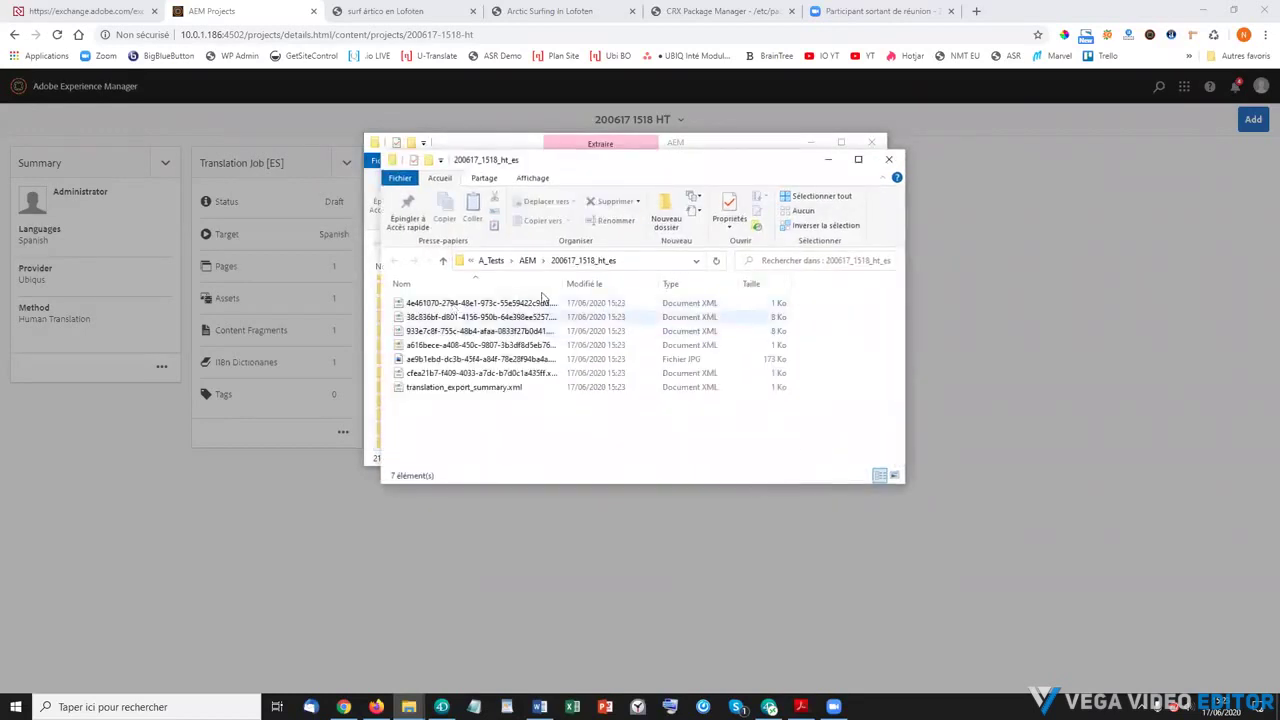
drag(563, 284, 672, 287)
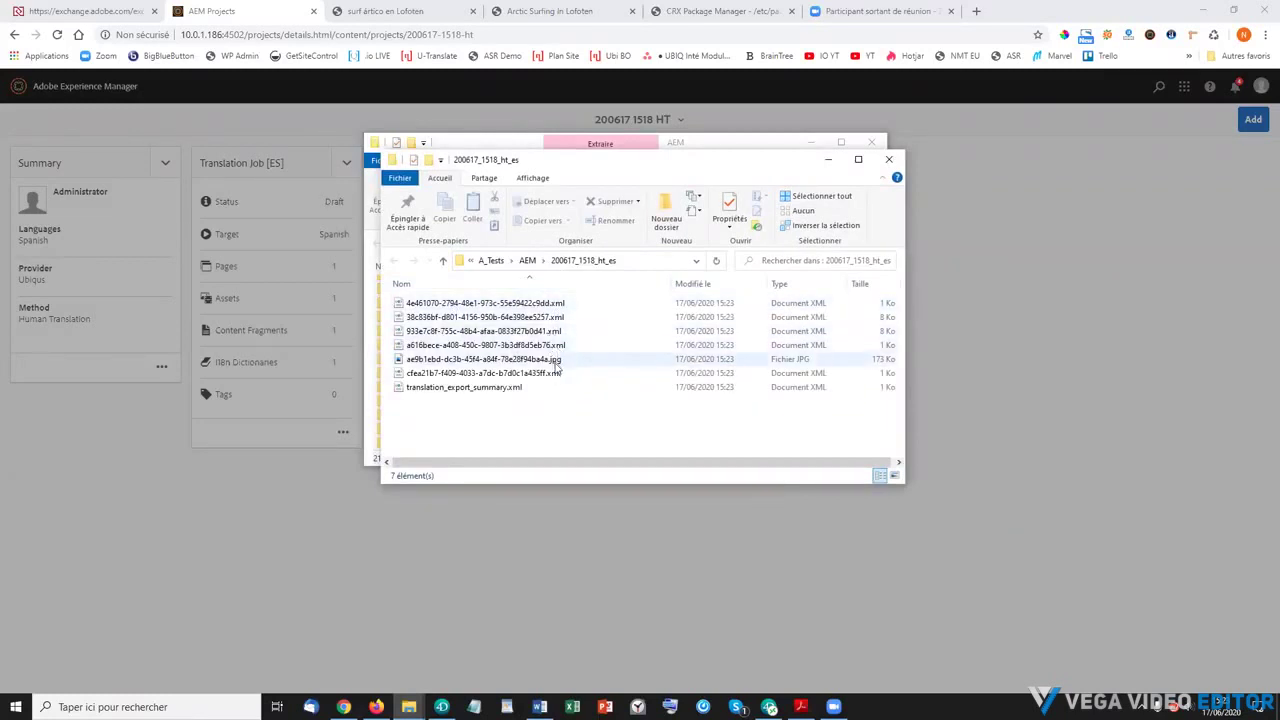
mouse_move(557, 366)
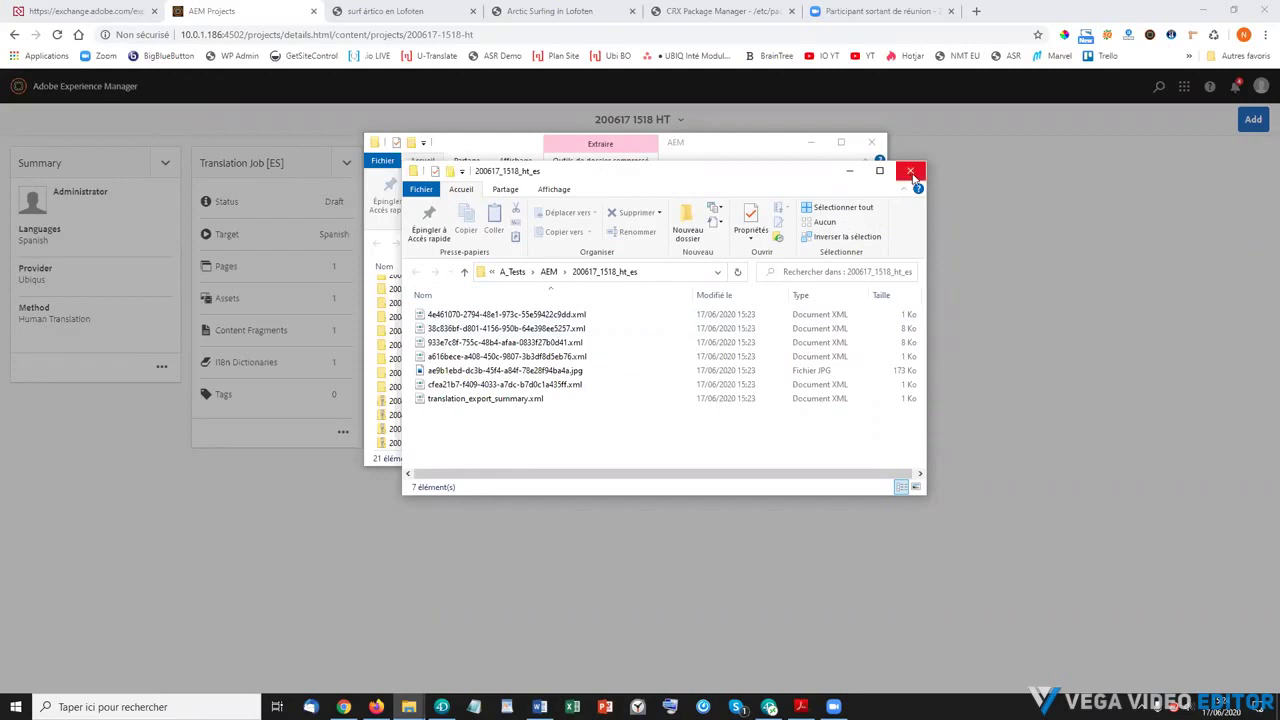
click(910, 172)
click(872, 144)
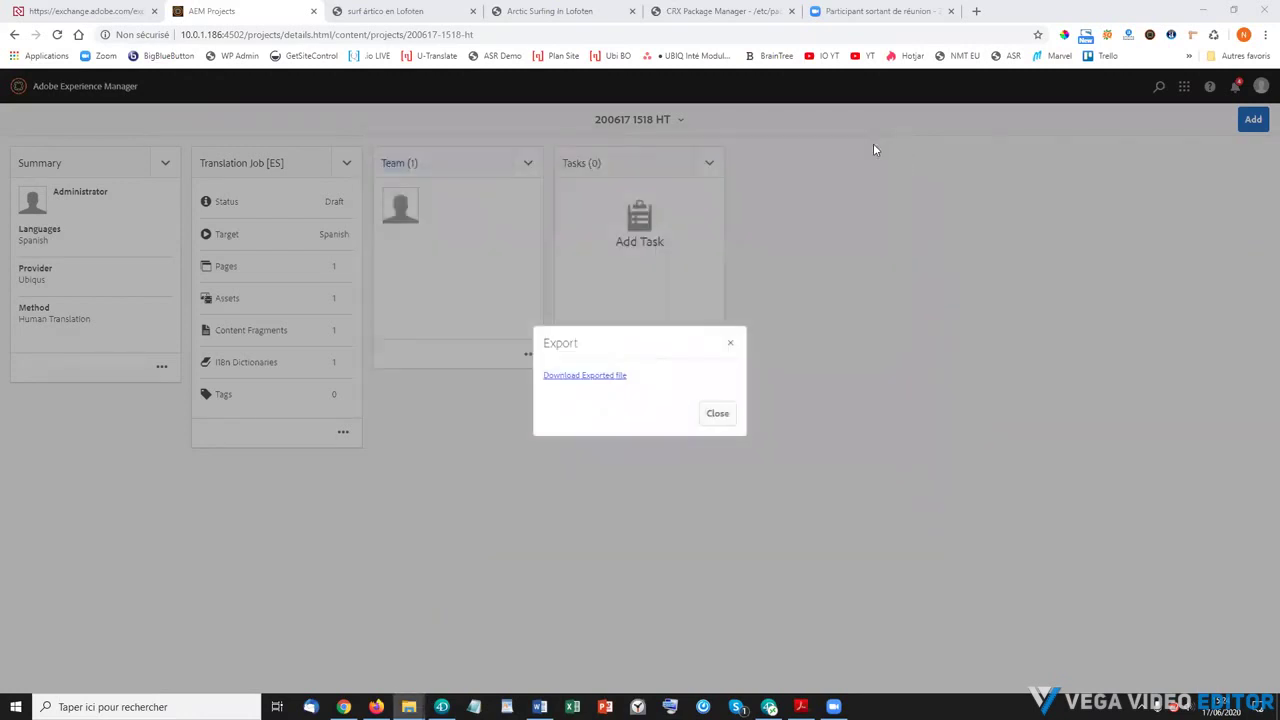
click(730, 343)
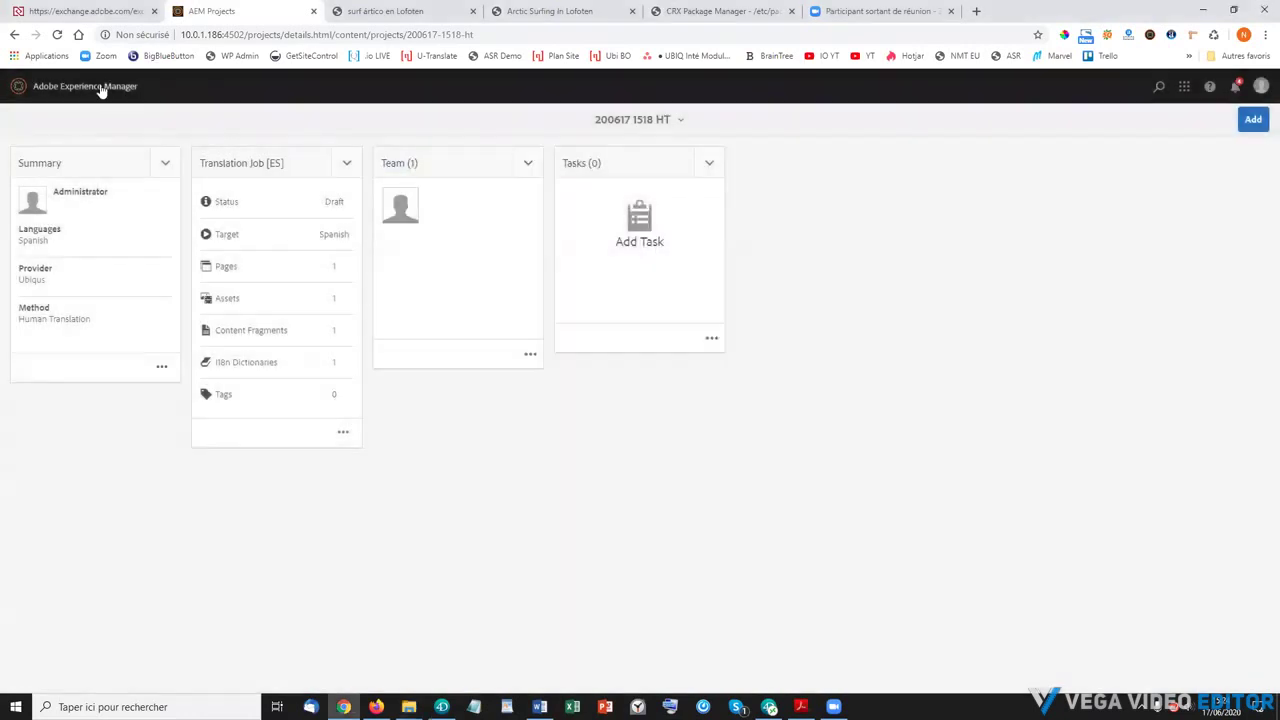
click(101, 88)
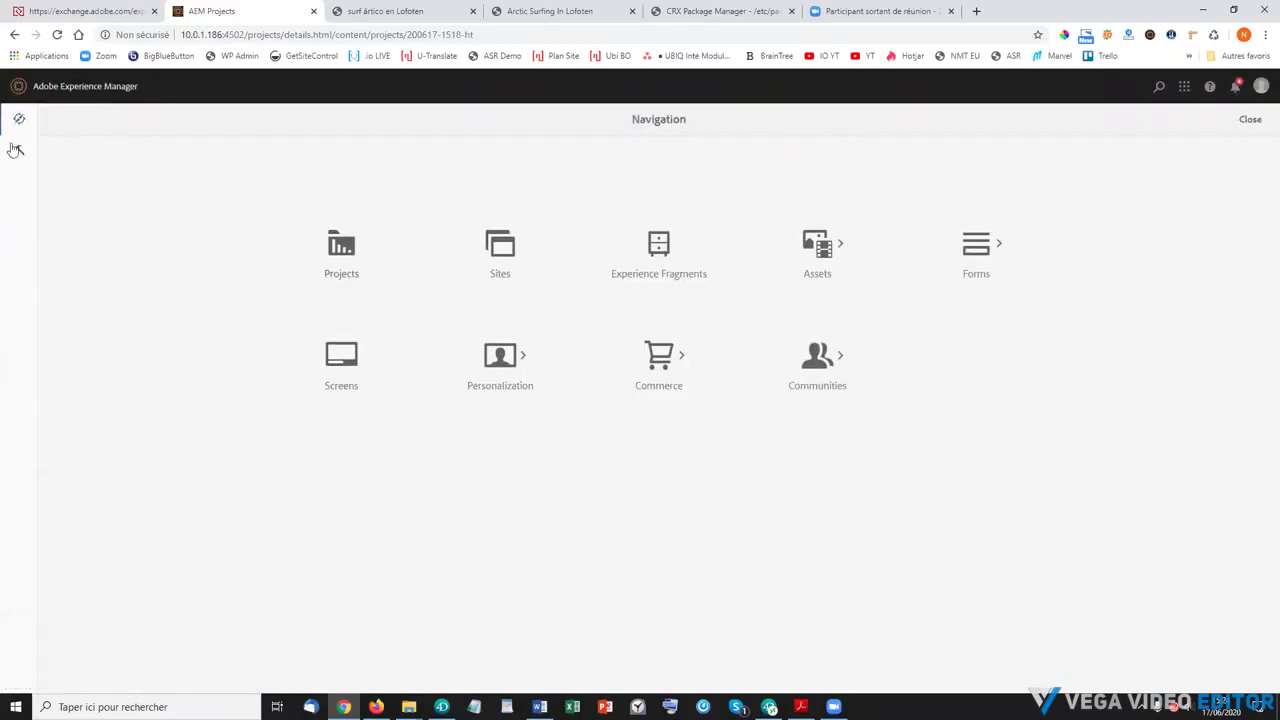
click(15, 150)
click(509, 445)
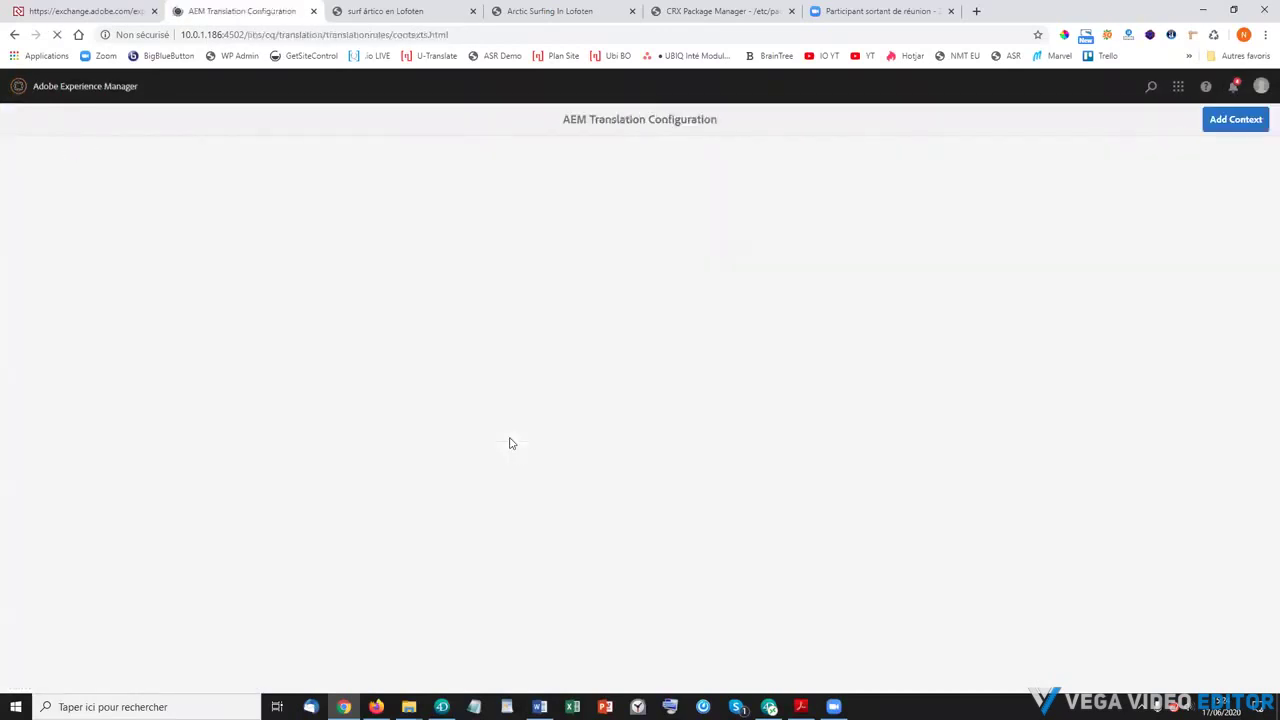
click(13, 36)
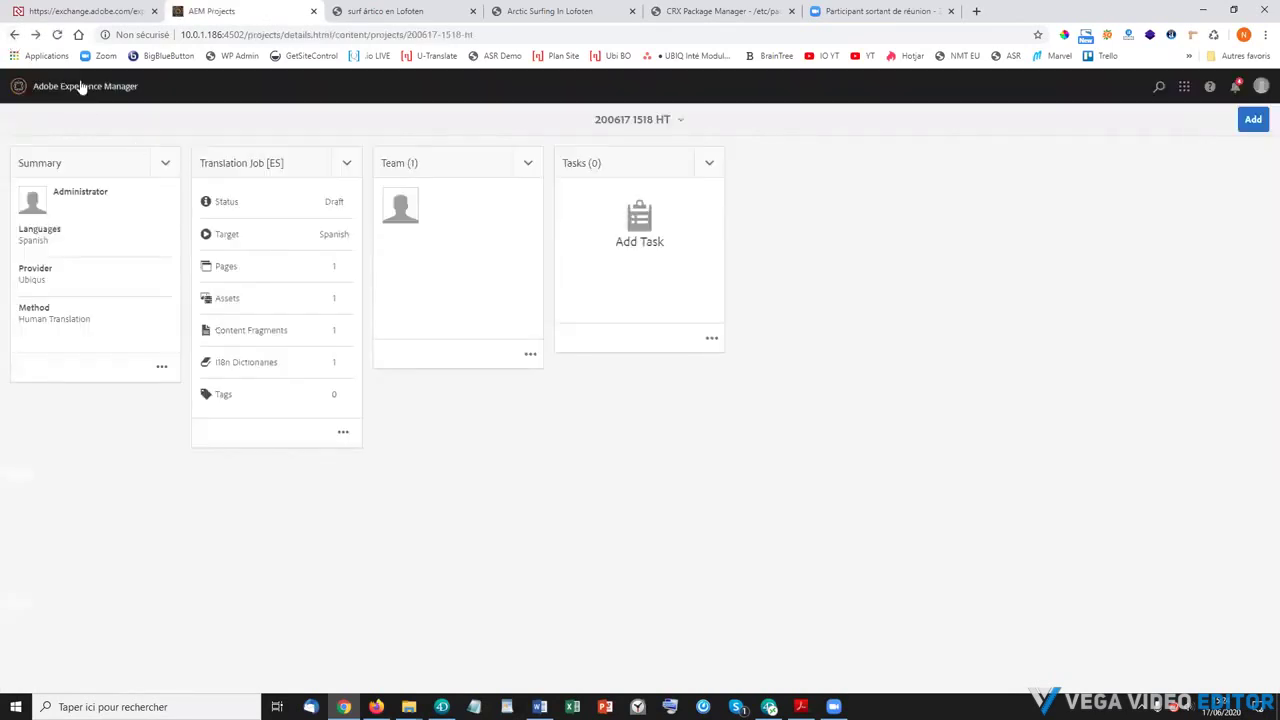
Examine the General properties in the Translation Configuration rules for the /content context, and exit the rules editor without saving.
click(82, 87)
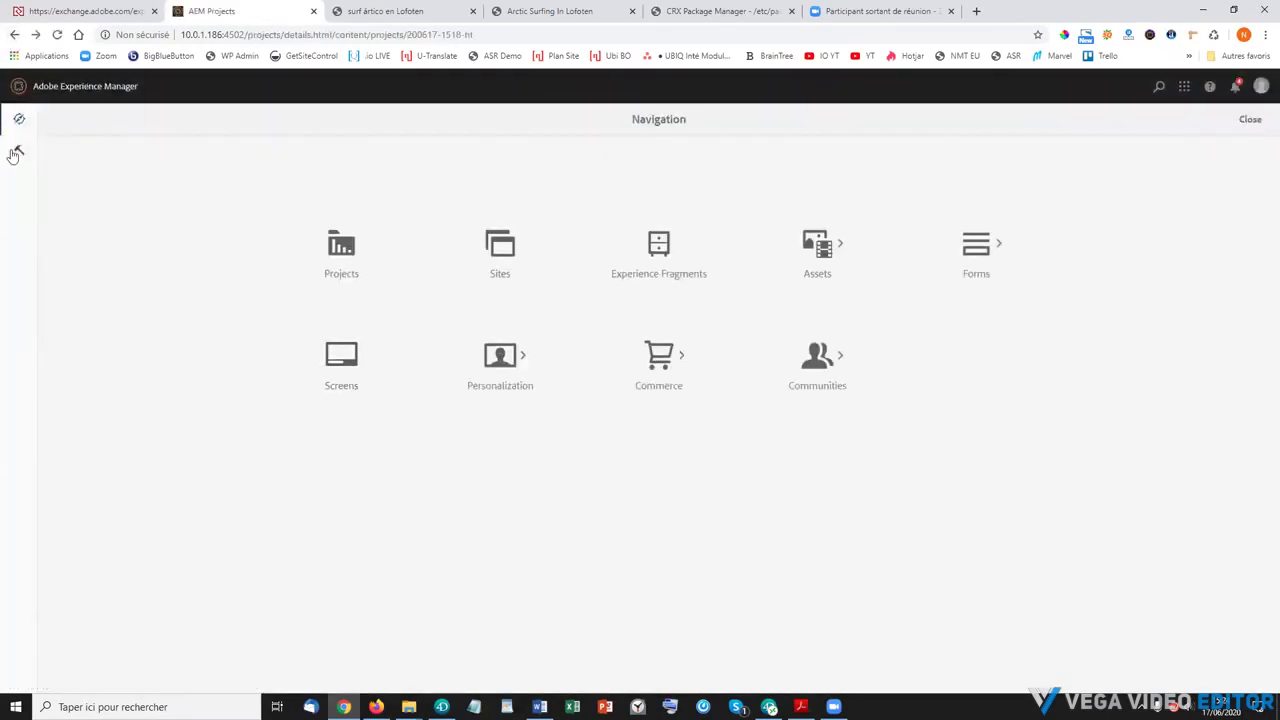
click(16, 153)
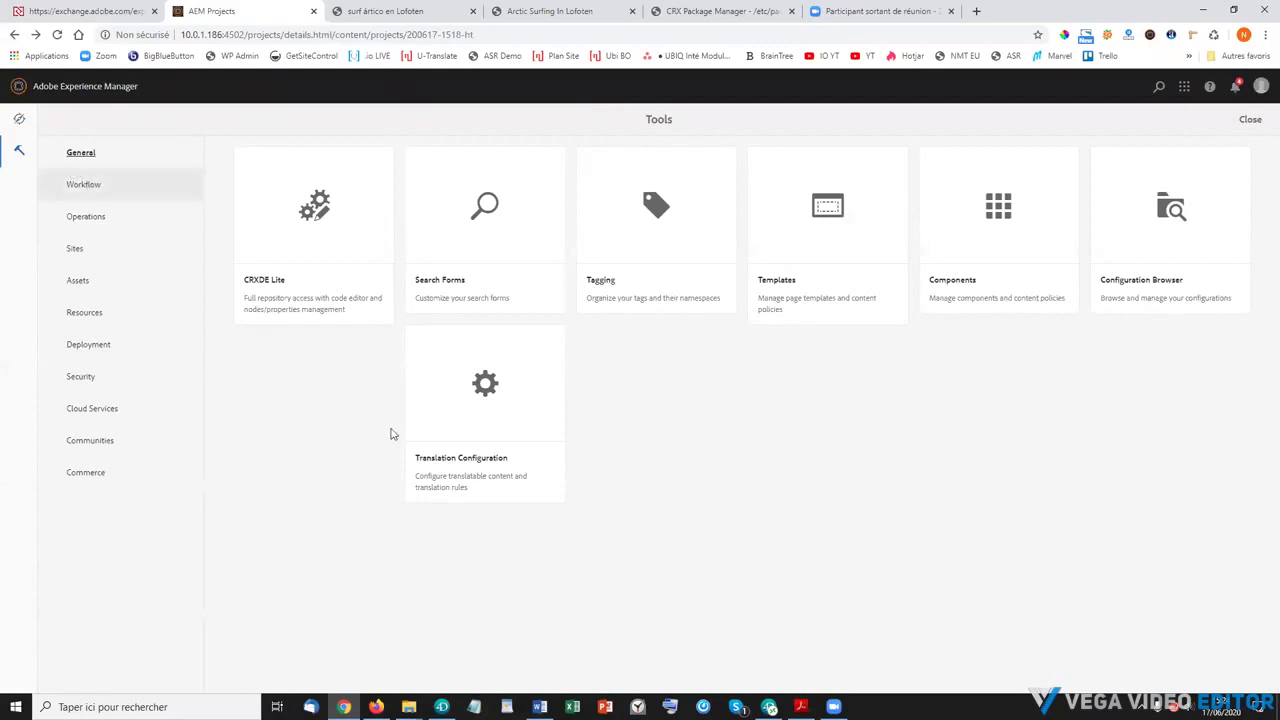
click(493, 418)
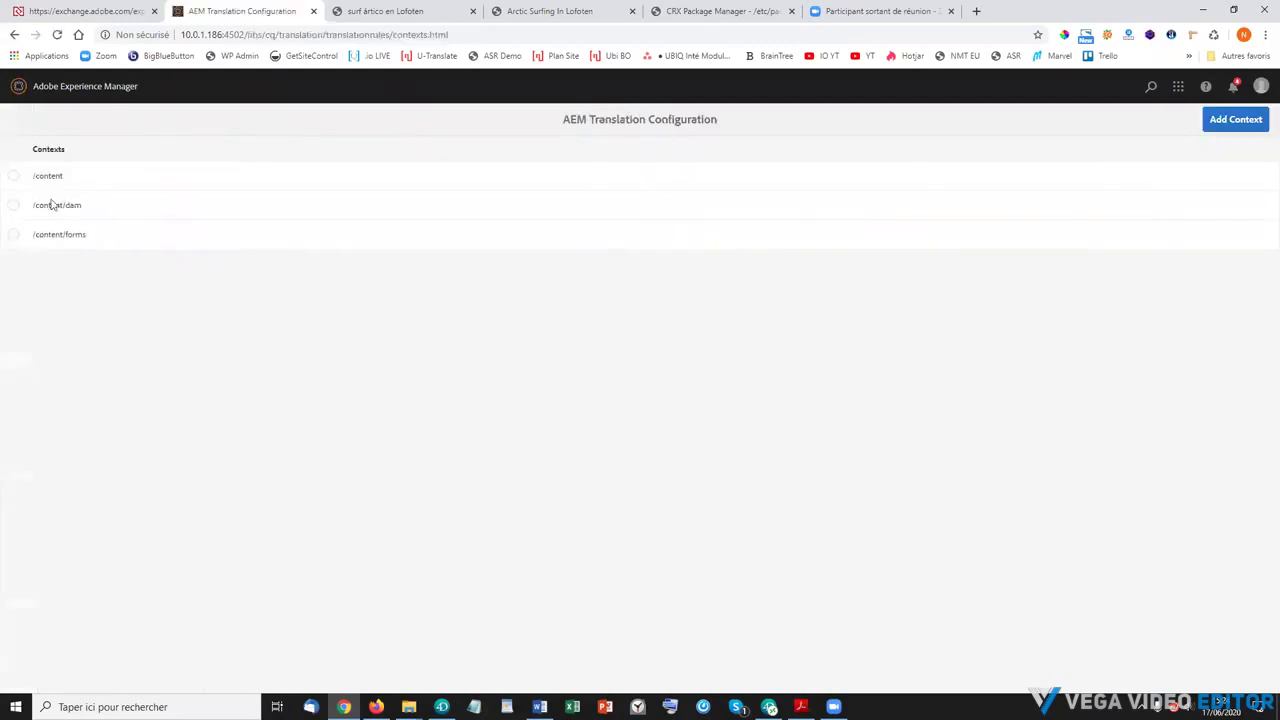
click(13, 177)
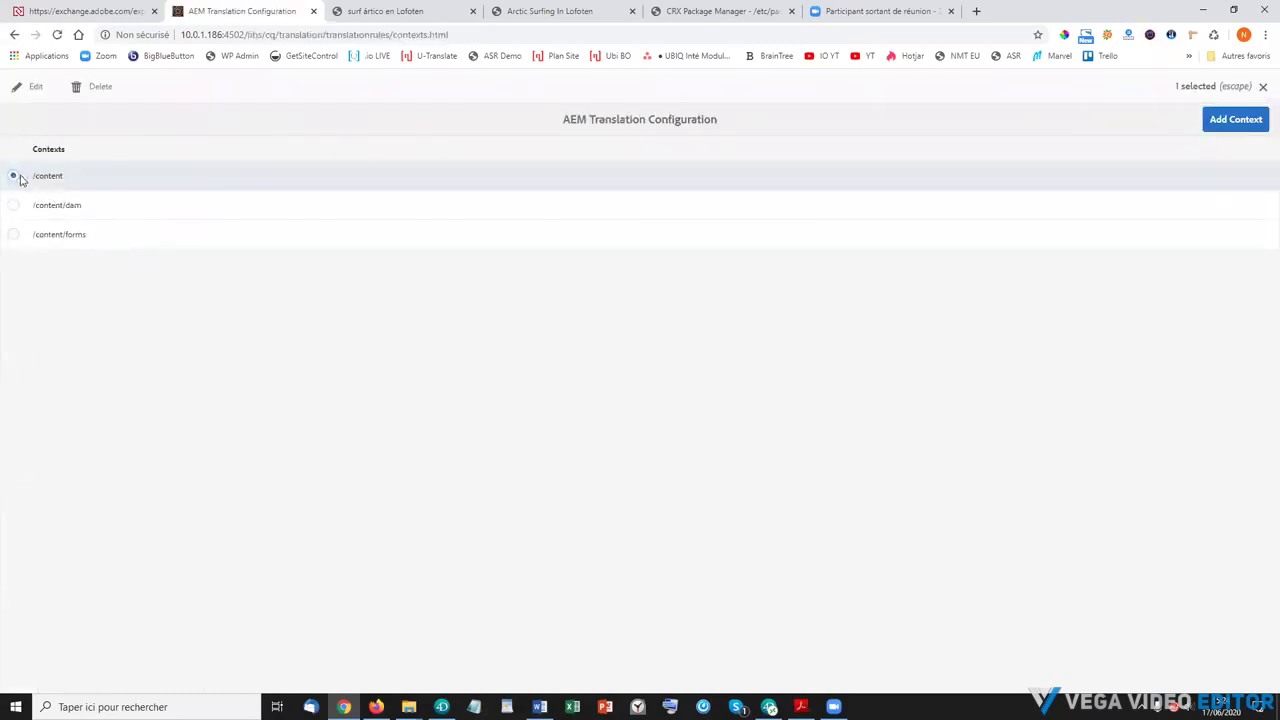
click(36, 90)
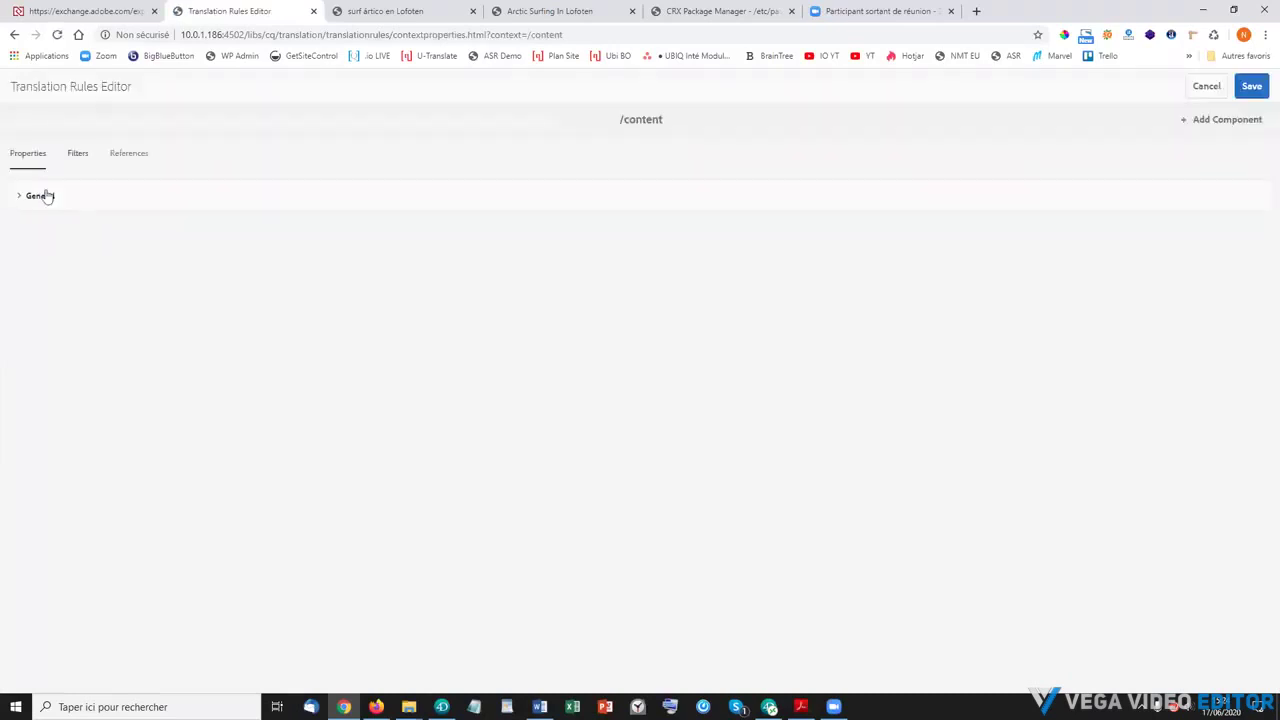
click(38, 197)
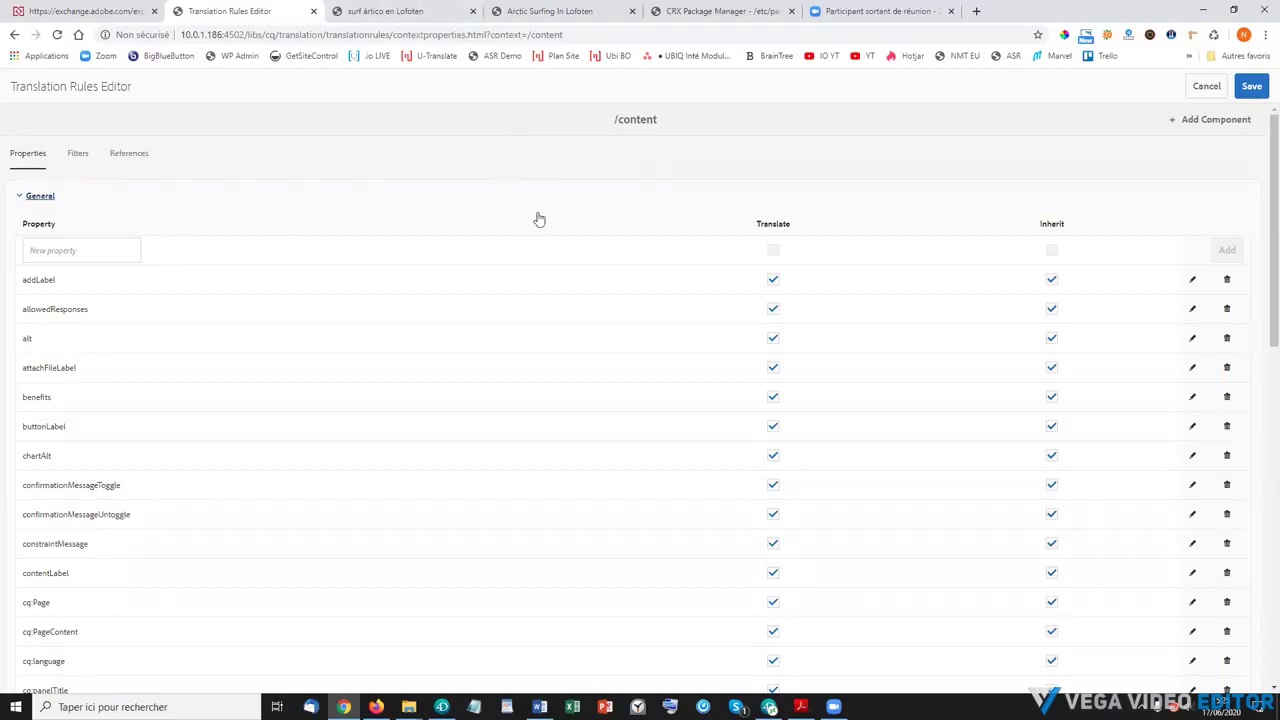
click(1215, 92)
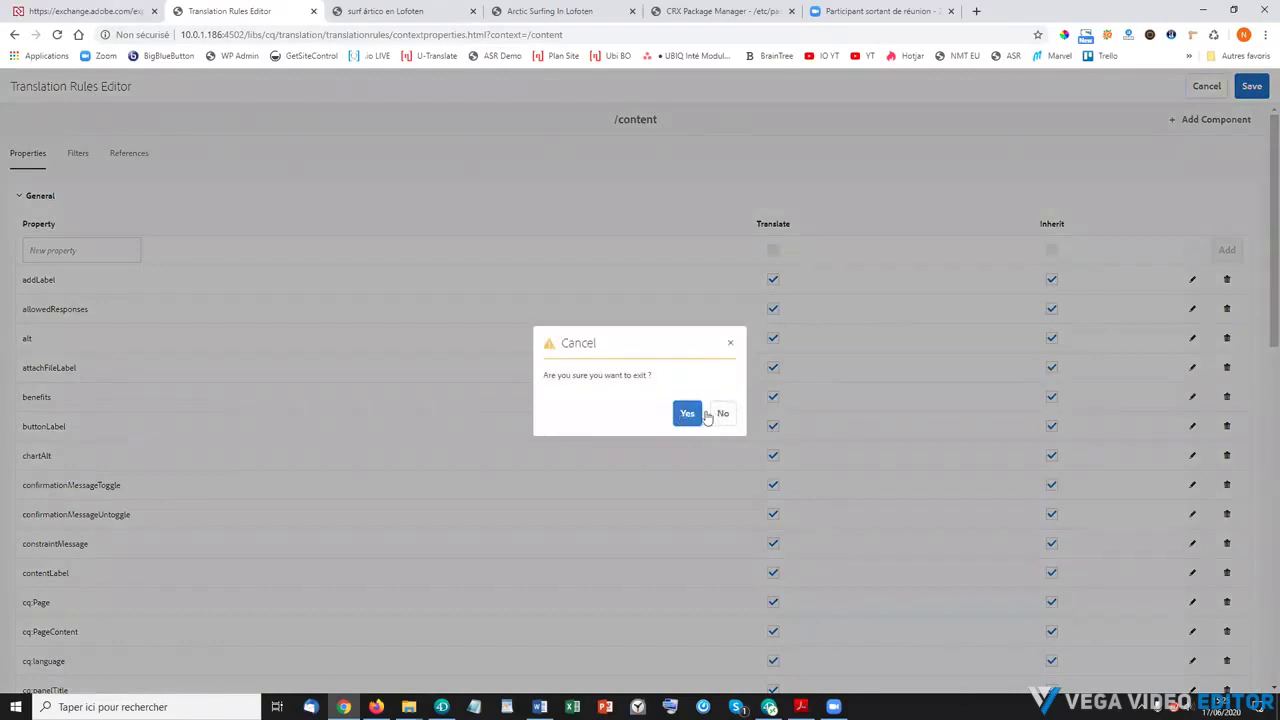
click(684, 415)
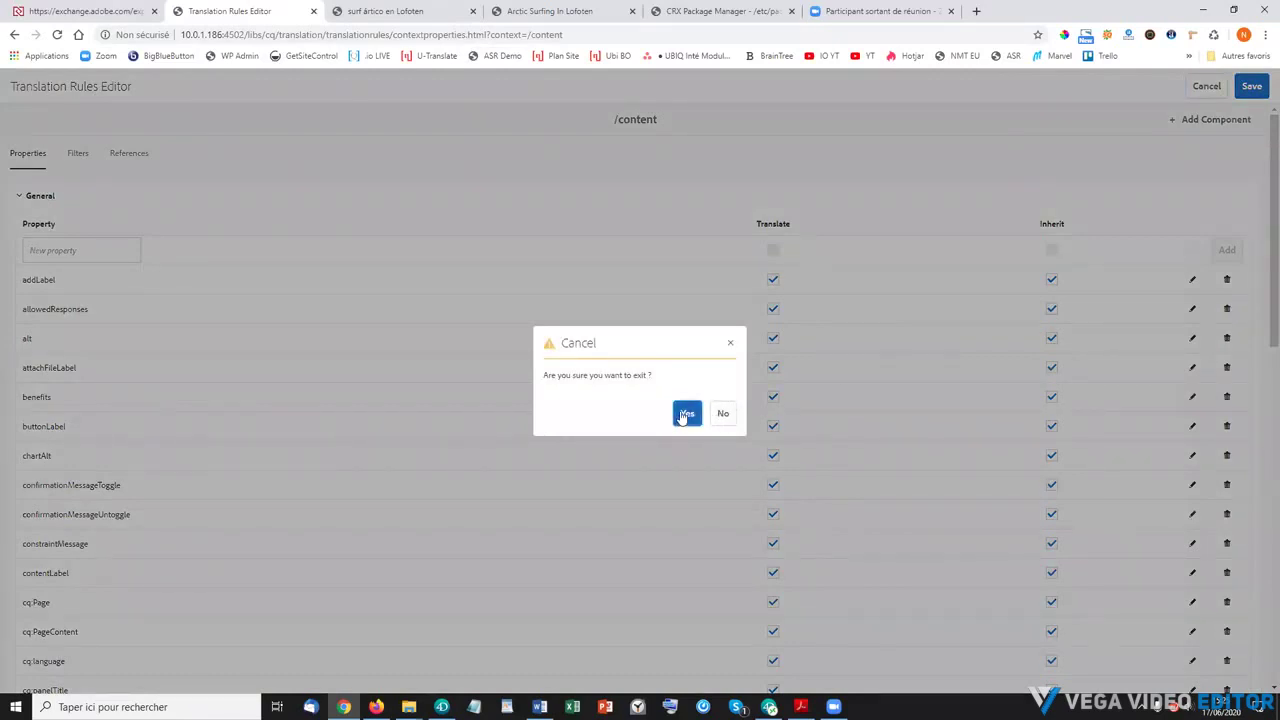